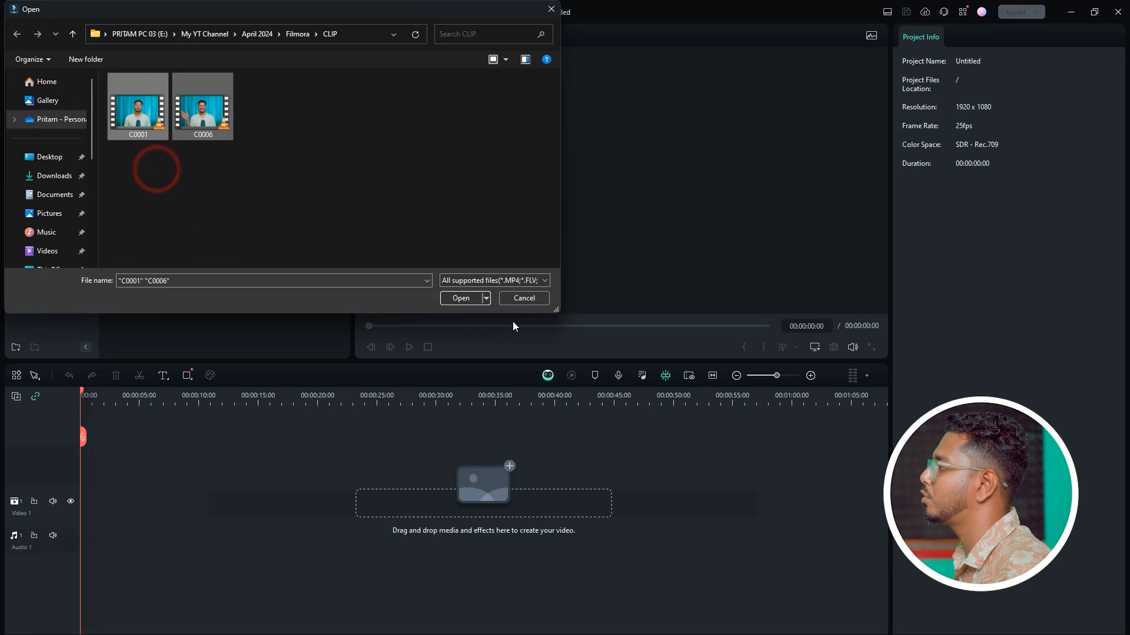
# Step: Import the C0001 and C0006 video clips into the project media
pyautogui.click(461, 299)
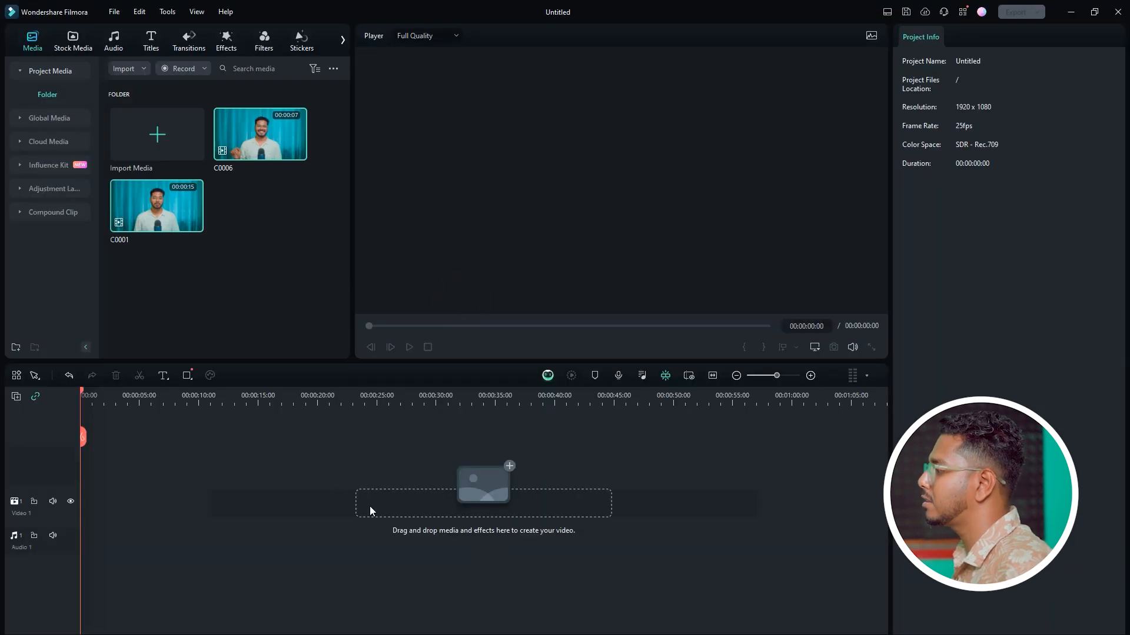
pyautogui.click(276, 304)
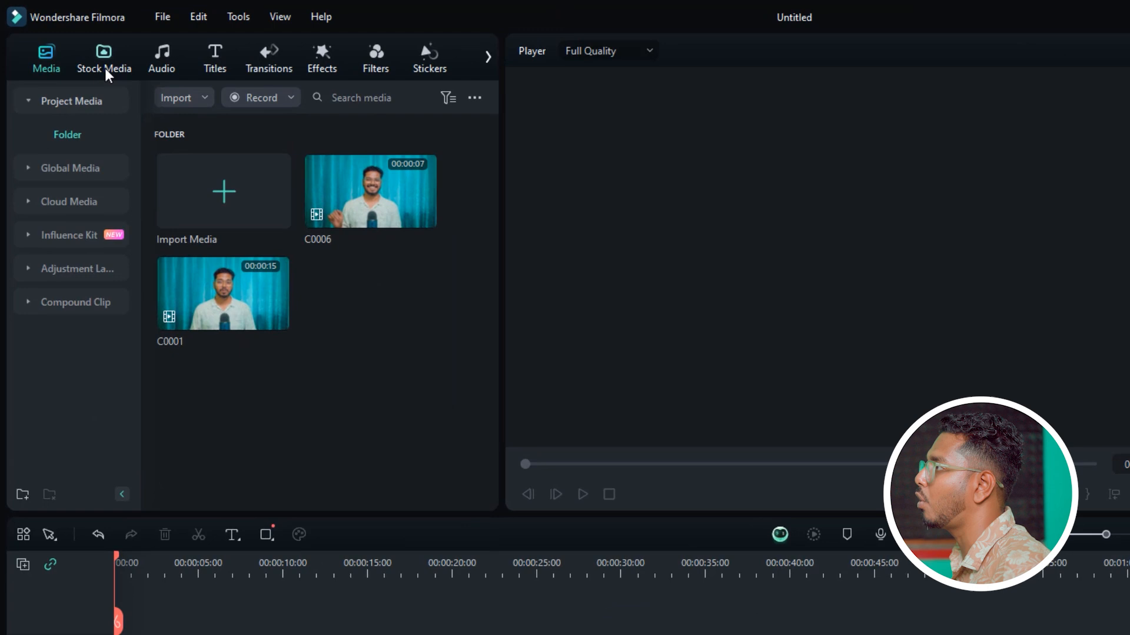
# Step: Browse the trending items in the stock media and music libraries
pyautogui.click(73, 39)
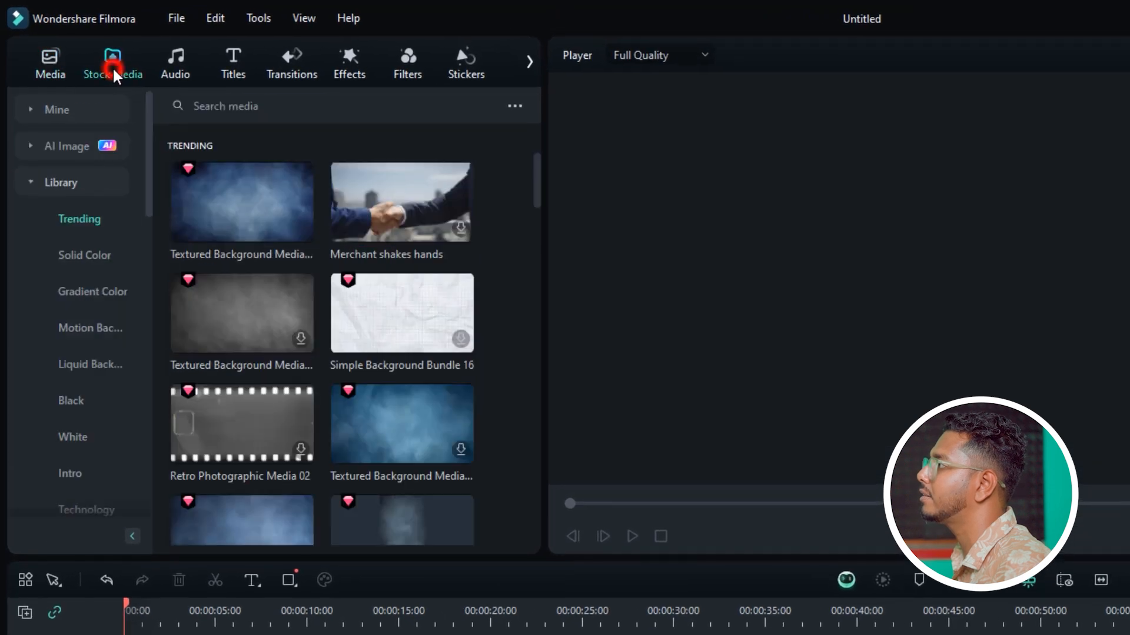
pyautogui.scroll(-10, 492, 274)
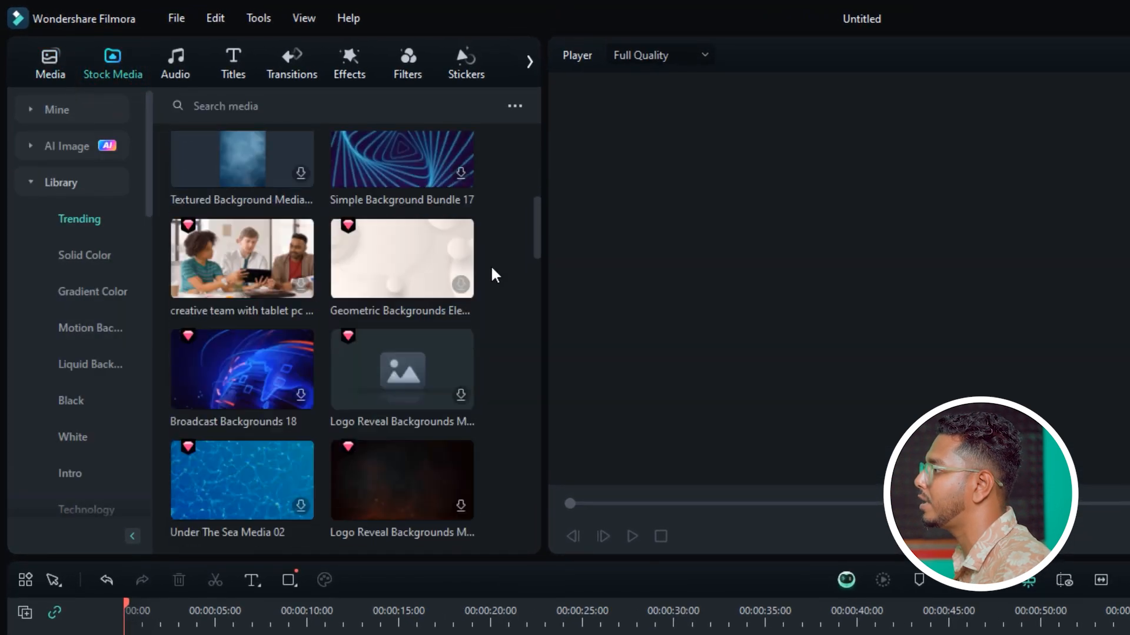
pyautogui.scroll(10, 494, 273)
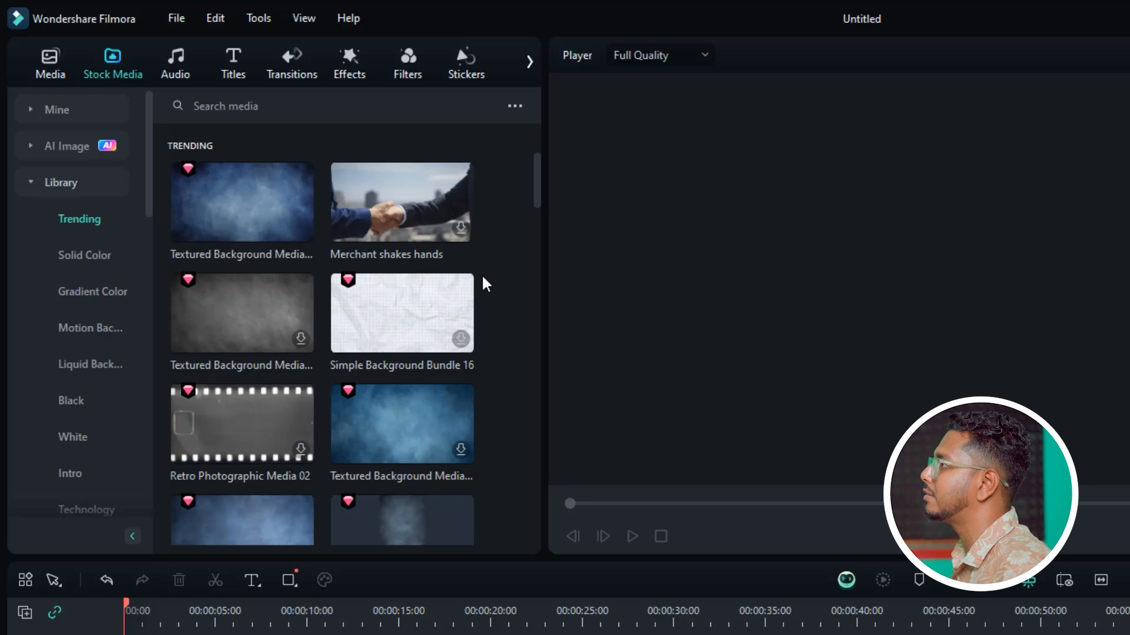
pyautogui.click(176, 72)
pyautogui.scroll(-4, 430, 267)
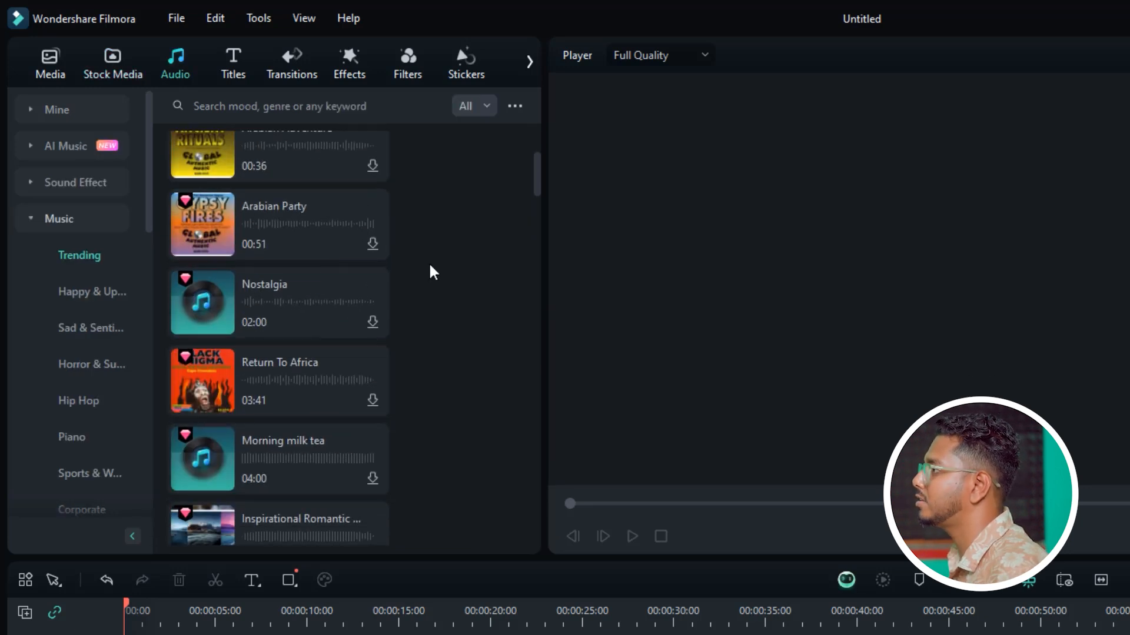
pyautogui.scroll(4, 432, 272)
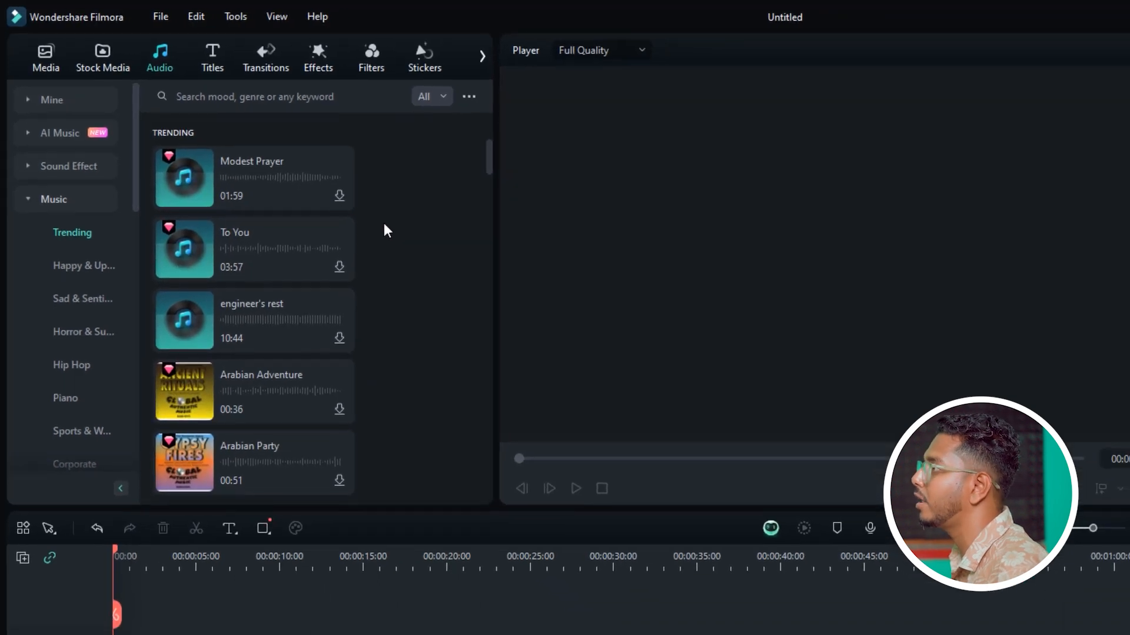
# Step: Look through the titles, transitions, effects, filters and stickers libraries
pyautogui.click(214, 64)
pyautogui.scroll(-5, 303, 276)
pyautogui.scroll(5, 301, 270)
pyautogui.click(269, 59)
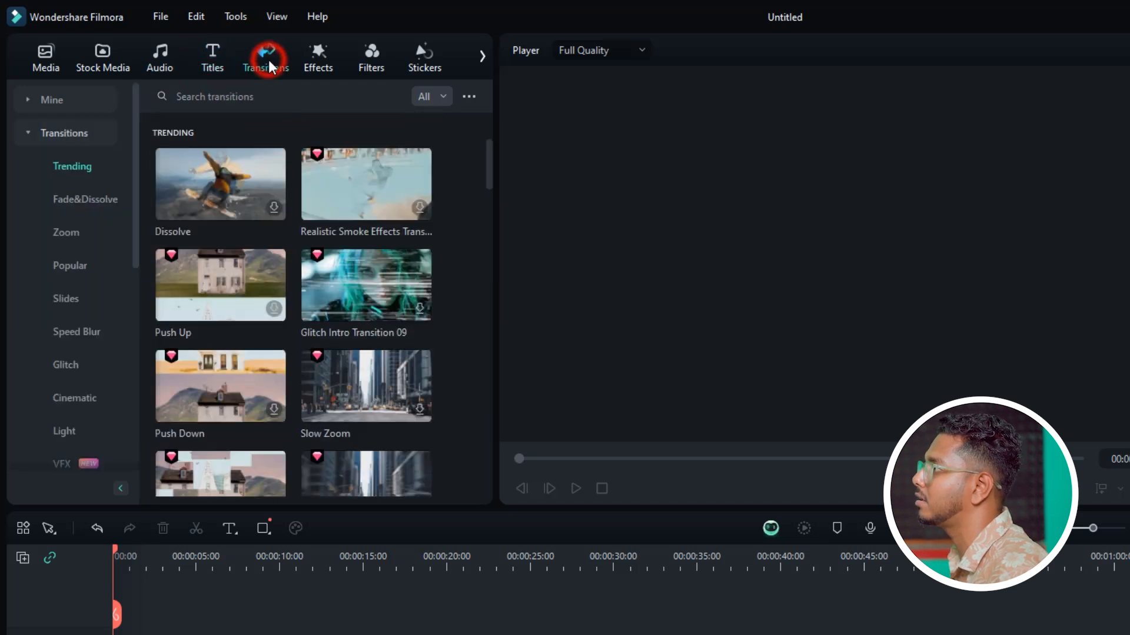
pyautogui.click(316, 57)
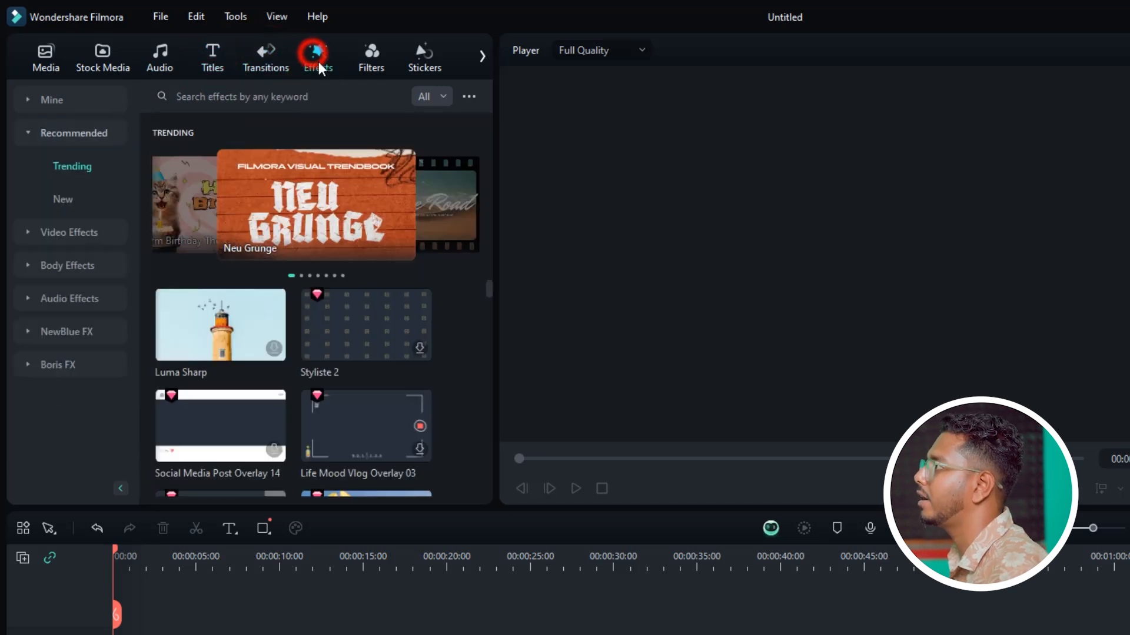
pyautogui.click(353, 58)
pyautogui.click(414, 57)
# Step: Open the templates library and widen the media library area so all its categories fit
pyautogui.click(480, 59)
pyautogui.click(515, 102)
pyautogui.moveTo(496, 119); pyautogui.dragTo(583, 126)
pyautogui.moveTo(406, 102); pyautogui.dragTo(396, 105)
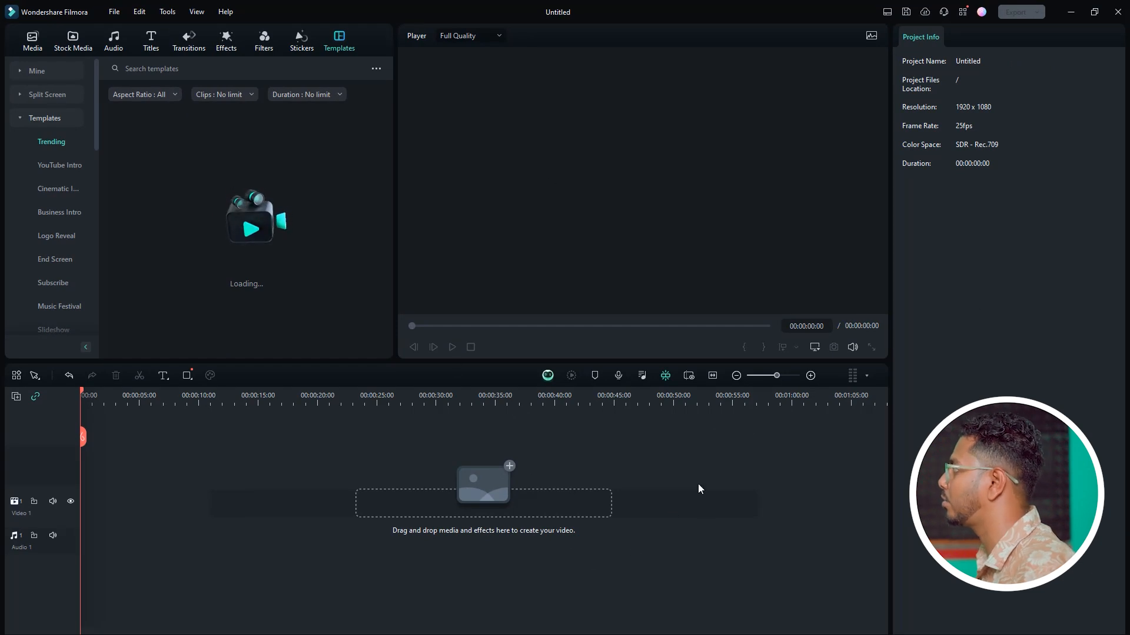
# Step: Place clips C0006 and C0001 at the start of the Video 1 track, keeping the project settings of 1920 x 1080 25fps
pyautogui.click(35, 46)
pyautogui.moveTo(174, 272); pyautogui.dragTo(253, 189)
pyautogui.moveTo(244, 130); pyautogui.dragTo(67, 517)
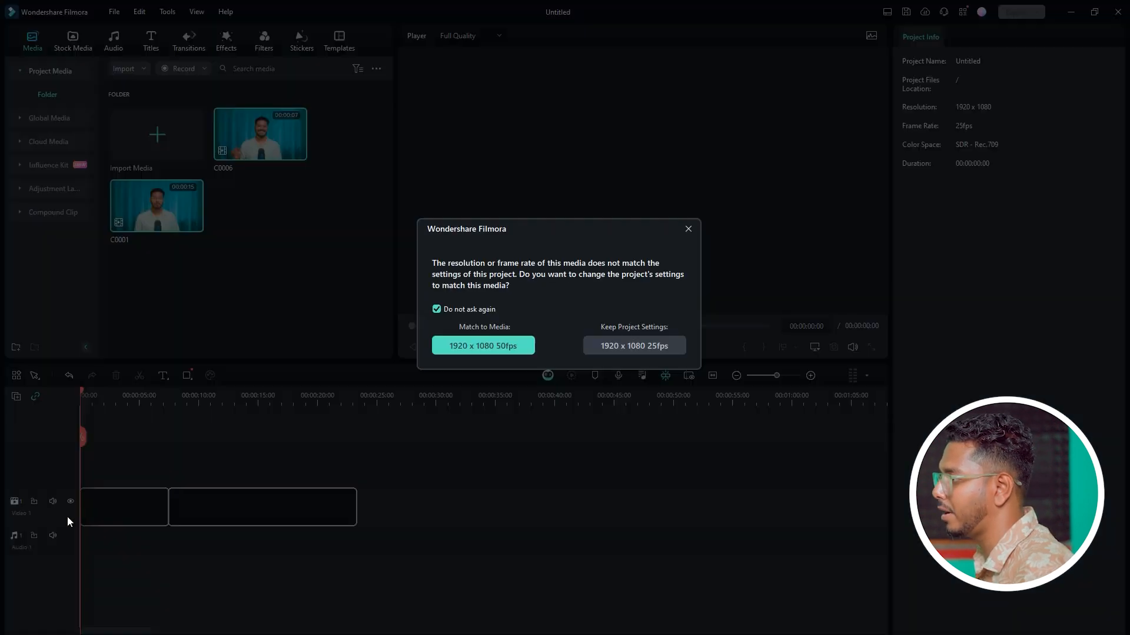
pyautogui.click(629, 345)
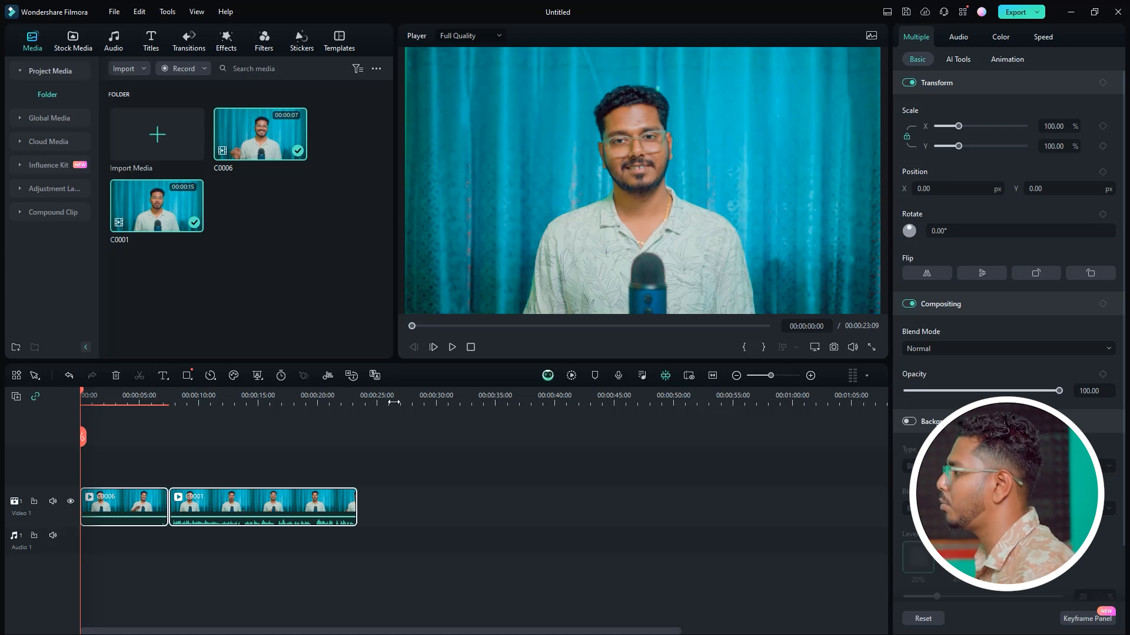
pyautogui.click(393, 514)
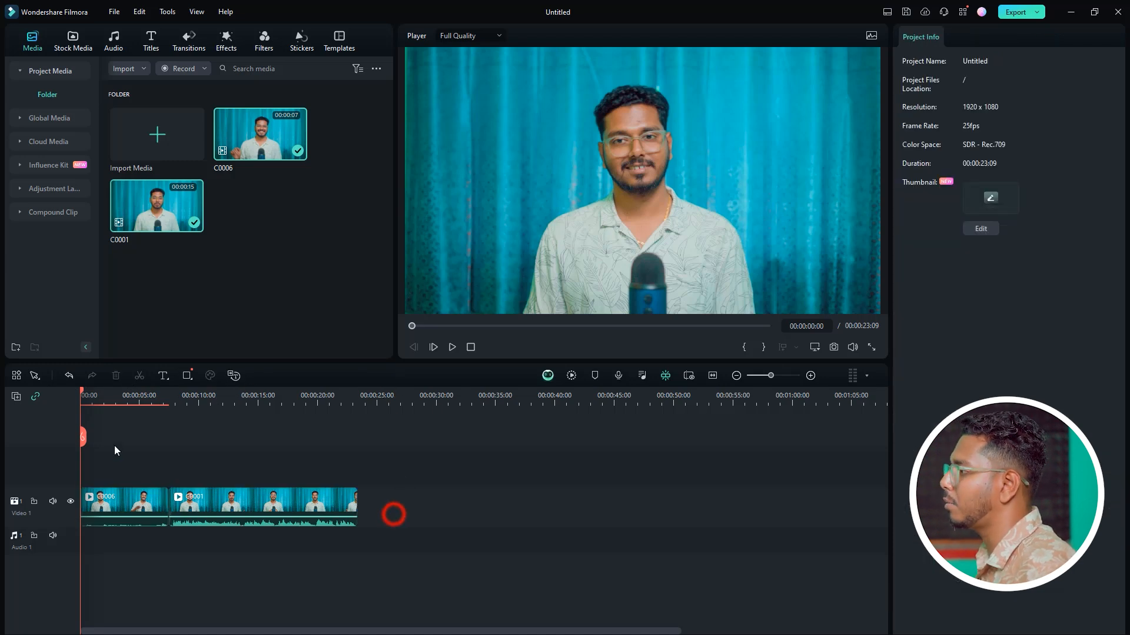
# Step: Move the playhead to 00:00:03:04 and select clip C0006 on the timeline
pyautogui.click(117, 401)
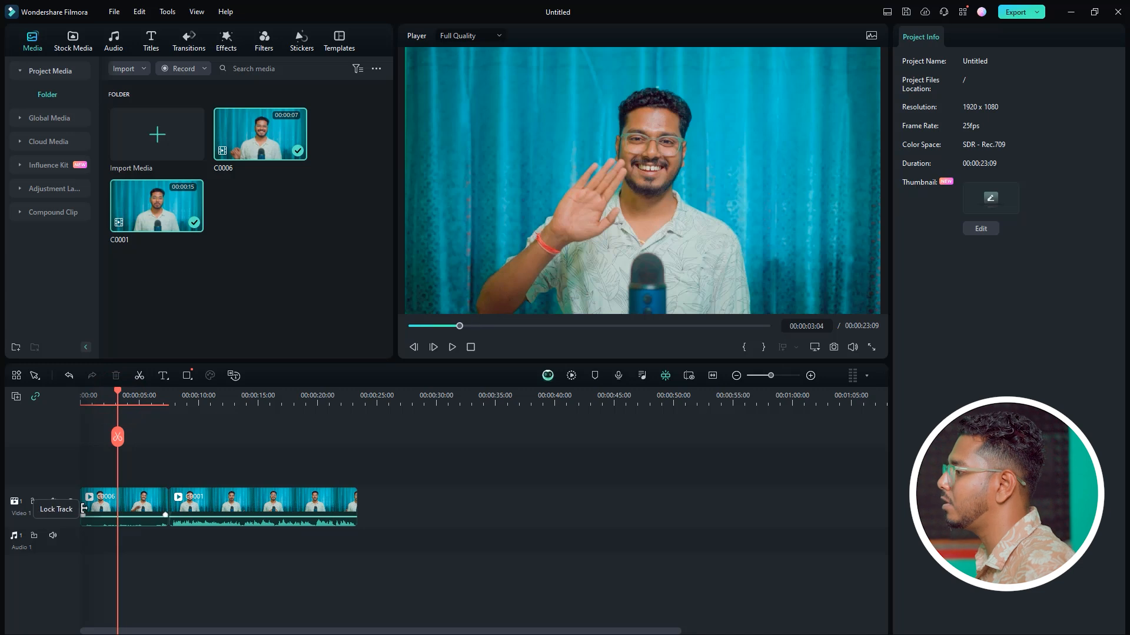
pyautogui.click(137, 507)
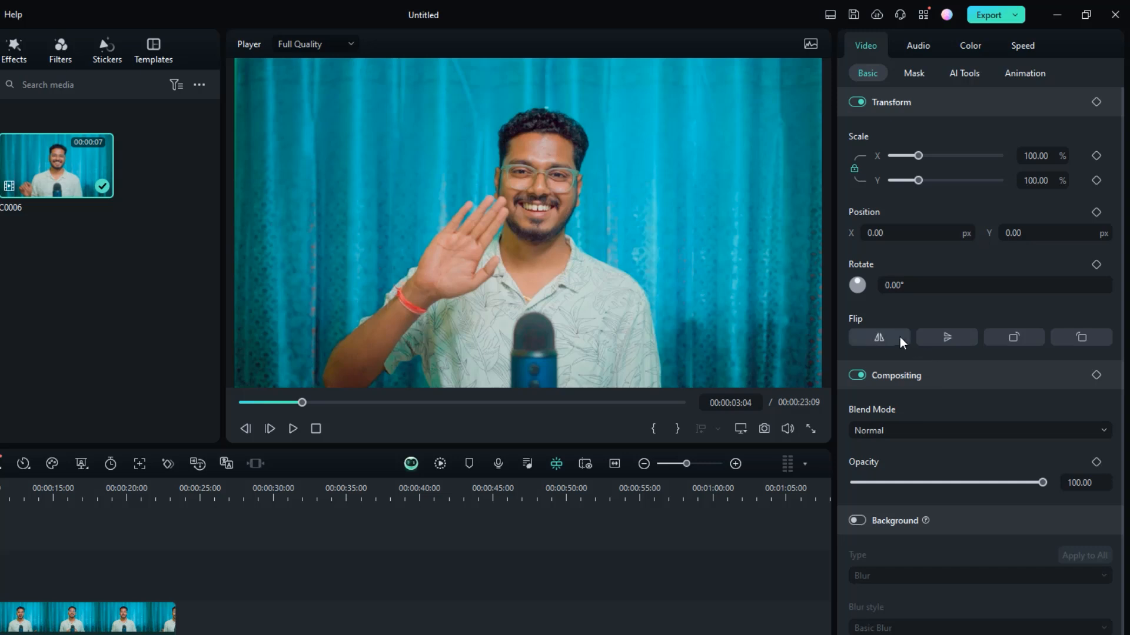
# Step: Try flipping clip C0006 horizontally and vertically, reverting each flip
pyautogui.click(879, 338)
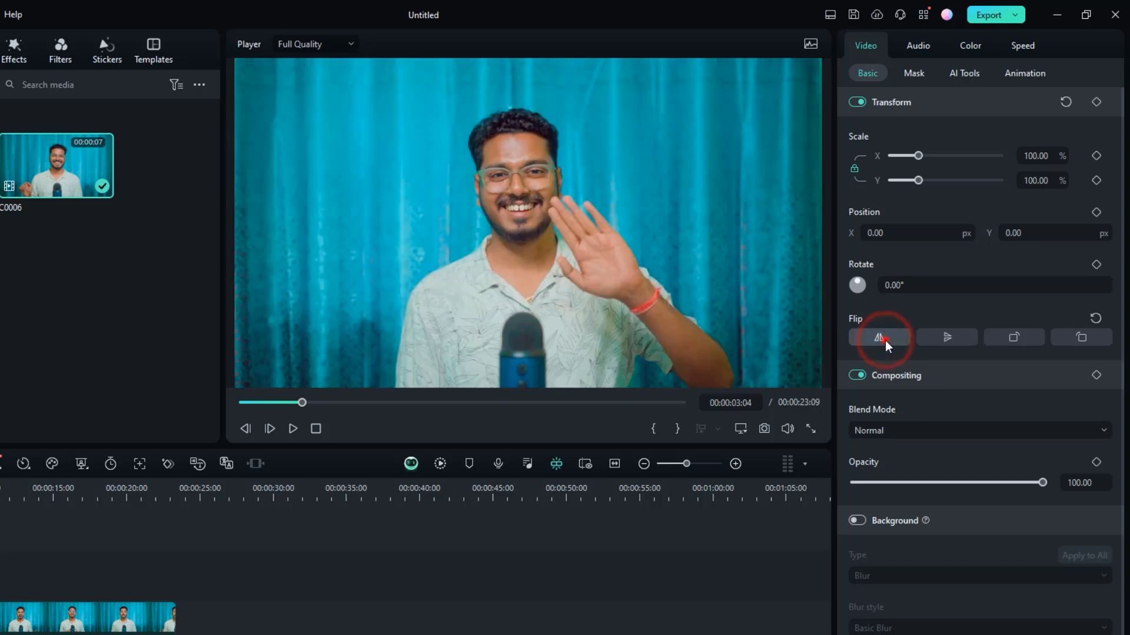
pyautogui.click(879, 337)
pyautogui.click(934, 340)
pyautogui.click(935, 340)
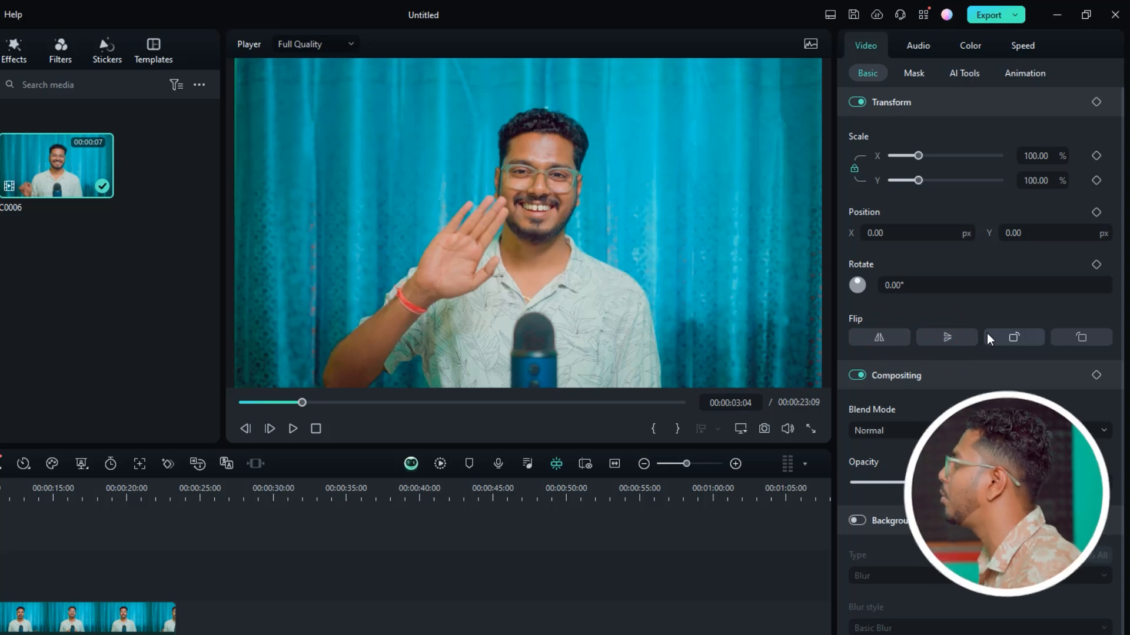
# Step: Try rotating clip C0006 in 90° steps in both directions, returning it to 0°
pyautogui.click(1006, 338)
pyautogui.click(1011, 338)
pyautogui.click(1011, 337)
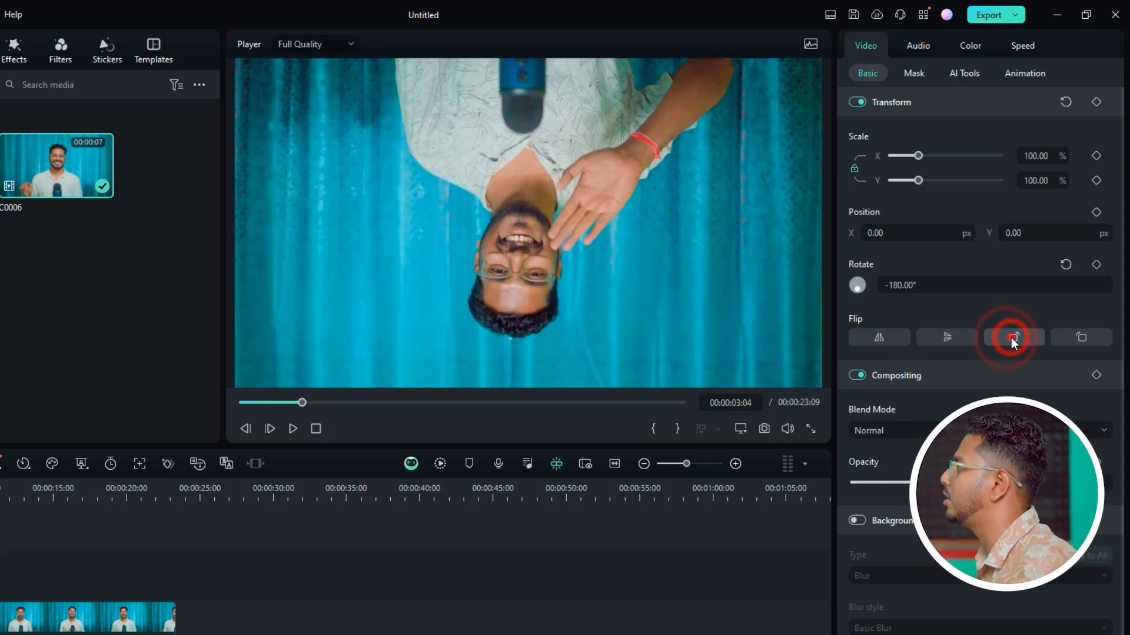
pyautogui.click(1011, 338)
pyautogui.click(1069, 341)
pyautogui.click(1070, 340)
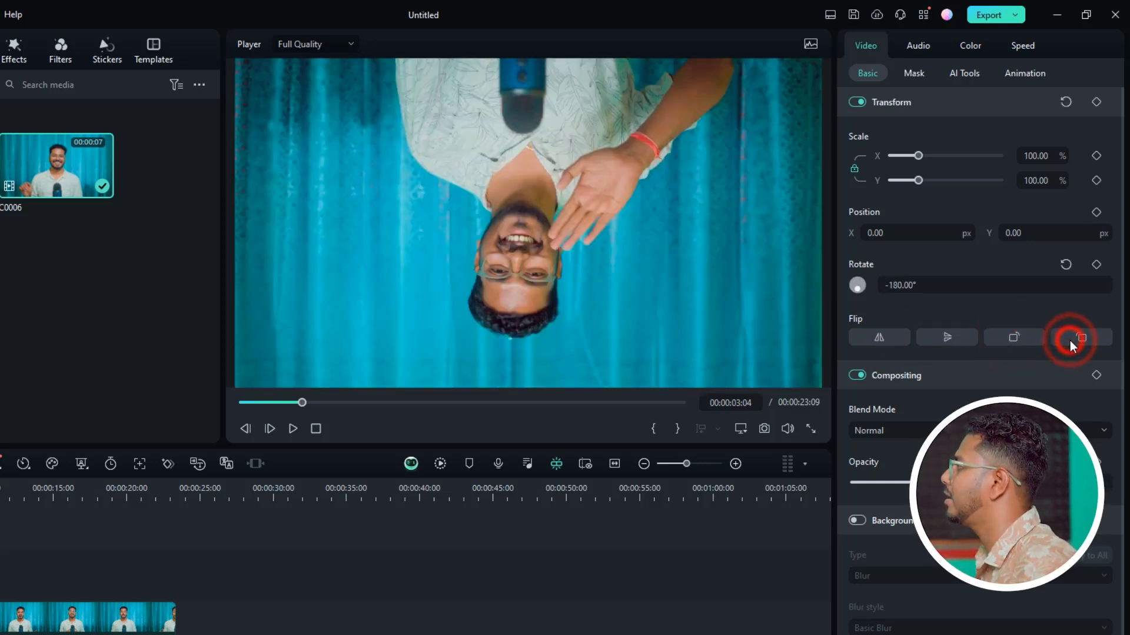
pyautogui.click(1070, 340)
pyautogui.click(1070, 341)
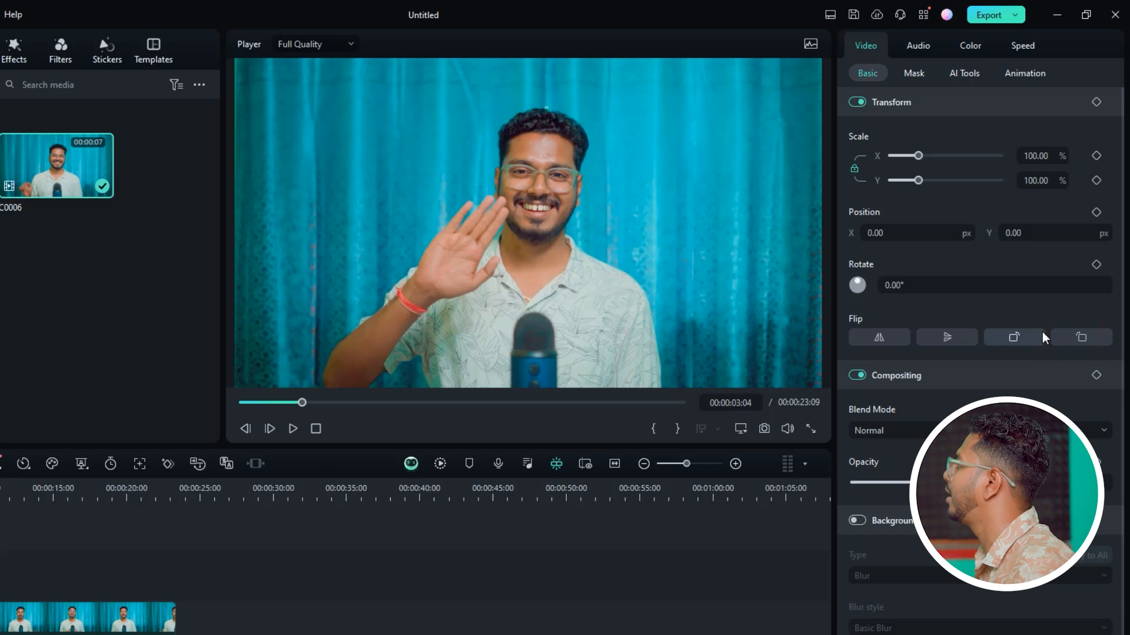
# Step: Try enlarging the scale of clip C0006 and reset it to 100%
pyautogui.moveTo(917, 155); pyautogui.dragTo(923, 155)
pyautogui.click(1104, 136)
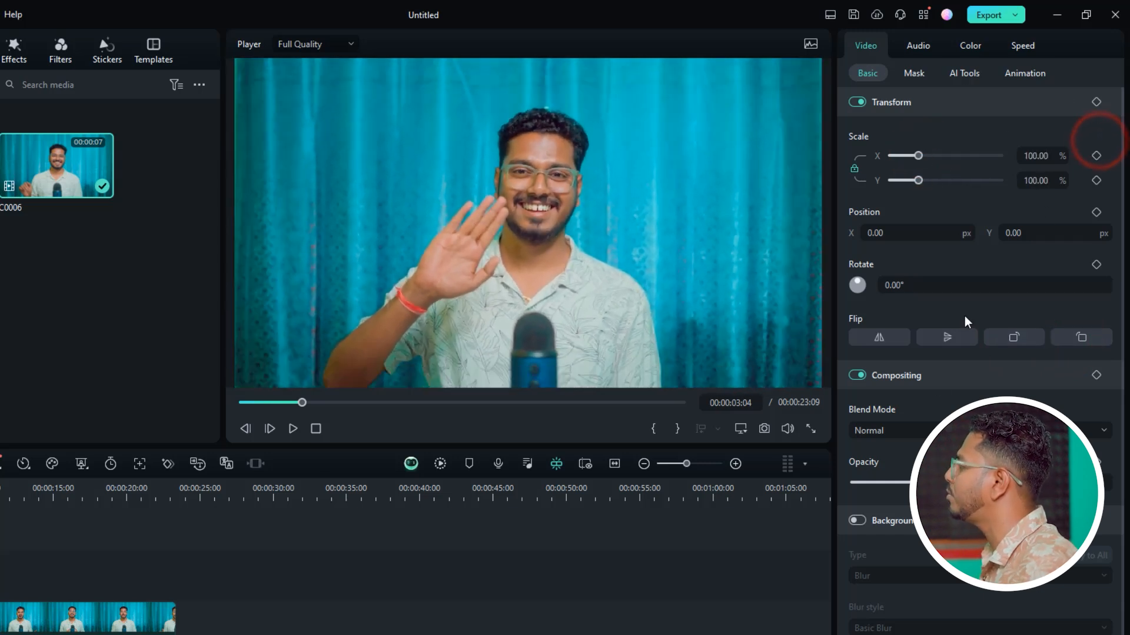
pyautogui.scroll(-1, 1069, 177)
pyautogui.scroll(2, 980, 353)
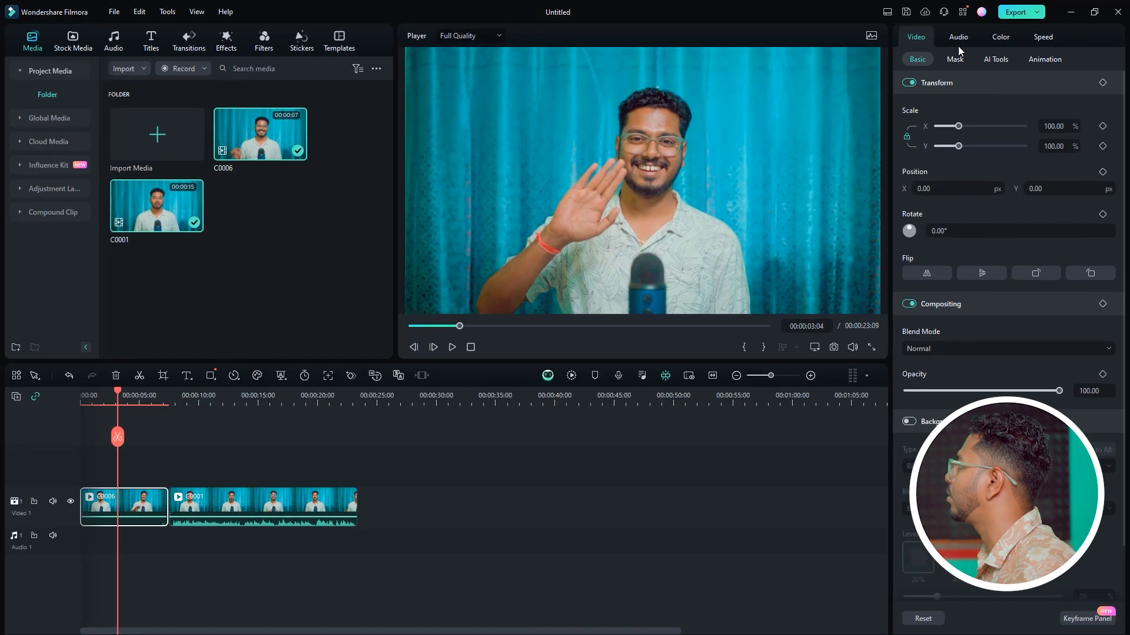
# Step: Review the audio and basic color settings of clip C0006, including the LUT files available to add
pyautogui.click(958, 38)
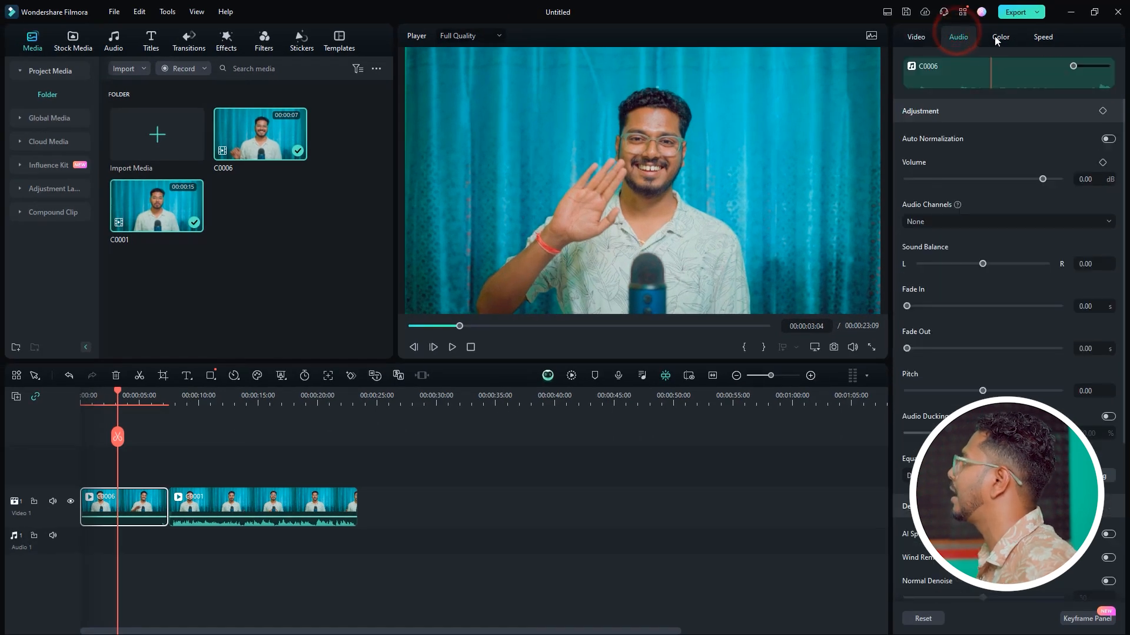
pyautogui.click(995, 37)
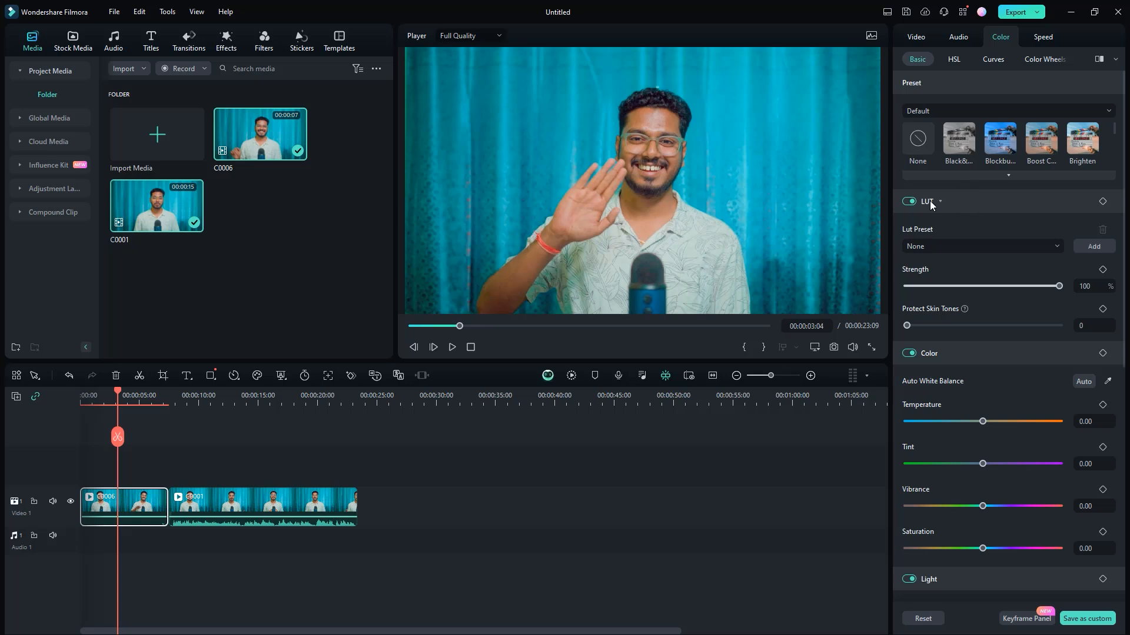
pyautogui.click(1094, 246)
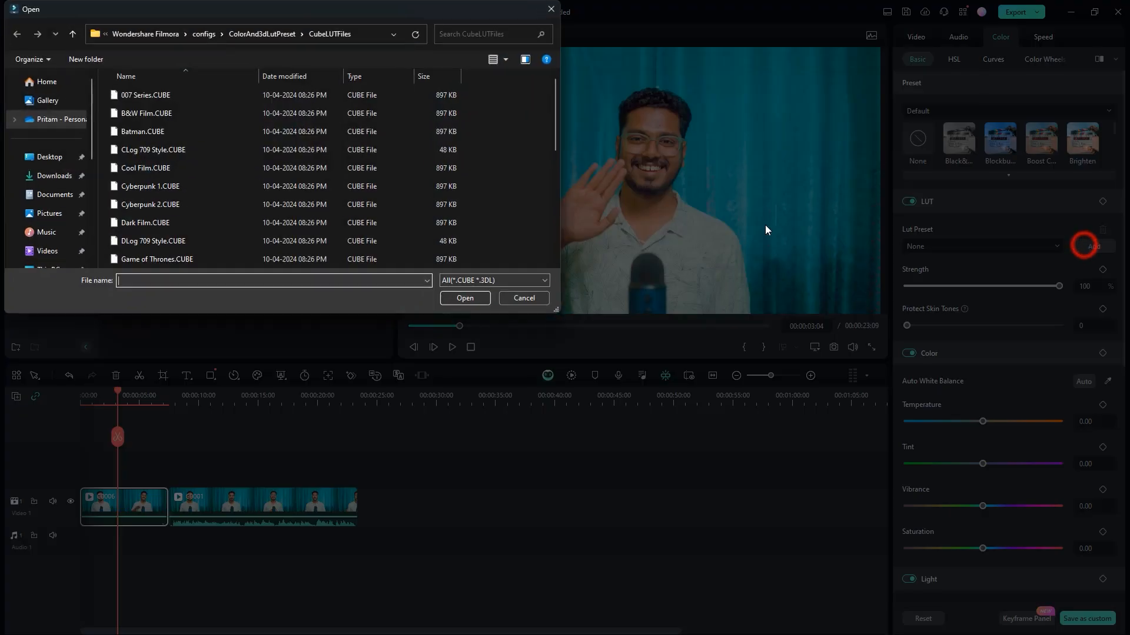
pyautogui.click(528, 299)
pyautogui.scroll(-8, 976, 382)
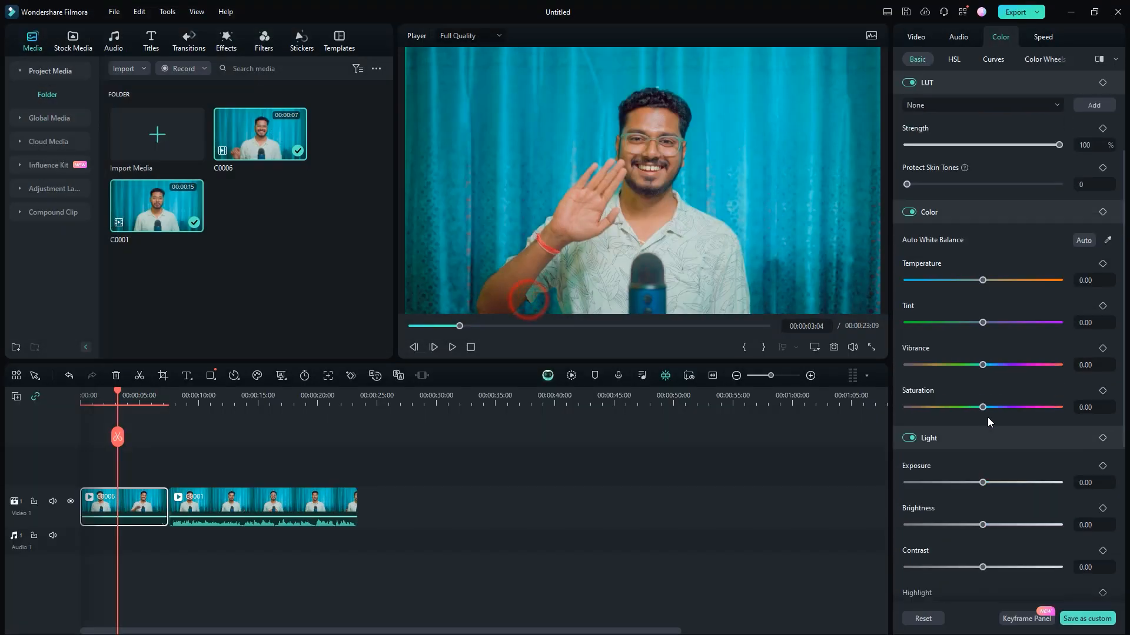
pyautogui.scroll(3, 980, 374)
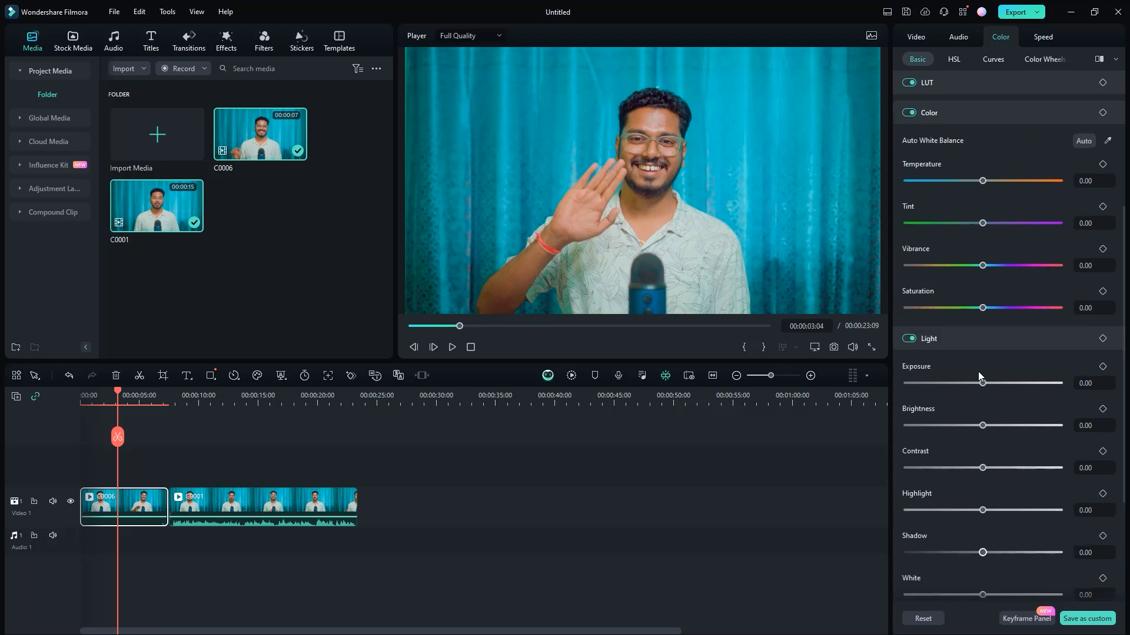
# Step: Review the HSL, curves, color wheels and uniform speed settings of clip C0006, returning to its basic video settings
pyautogui.click(953, 58)
pyautogui.click(993, 59)
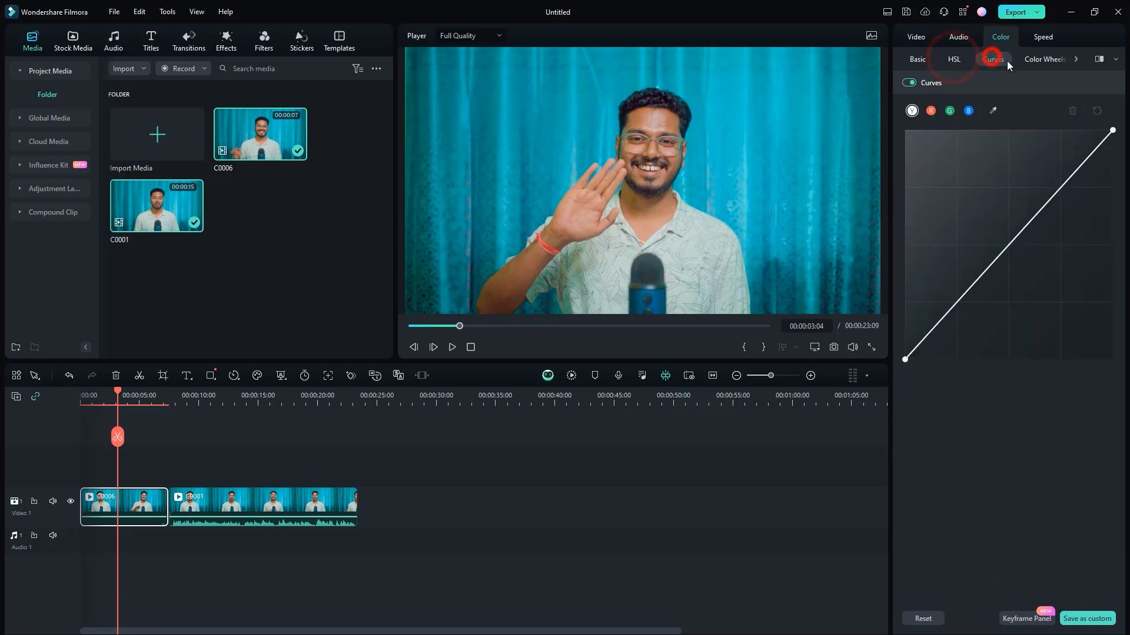
pyautogui.click(1039, 60)
pyautogui.click(1076, 59)
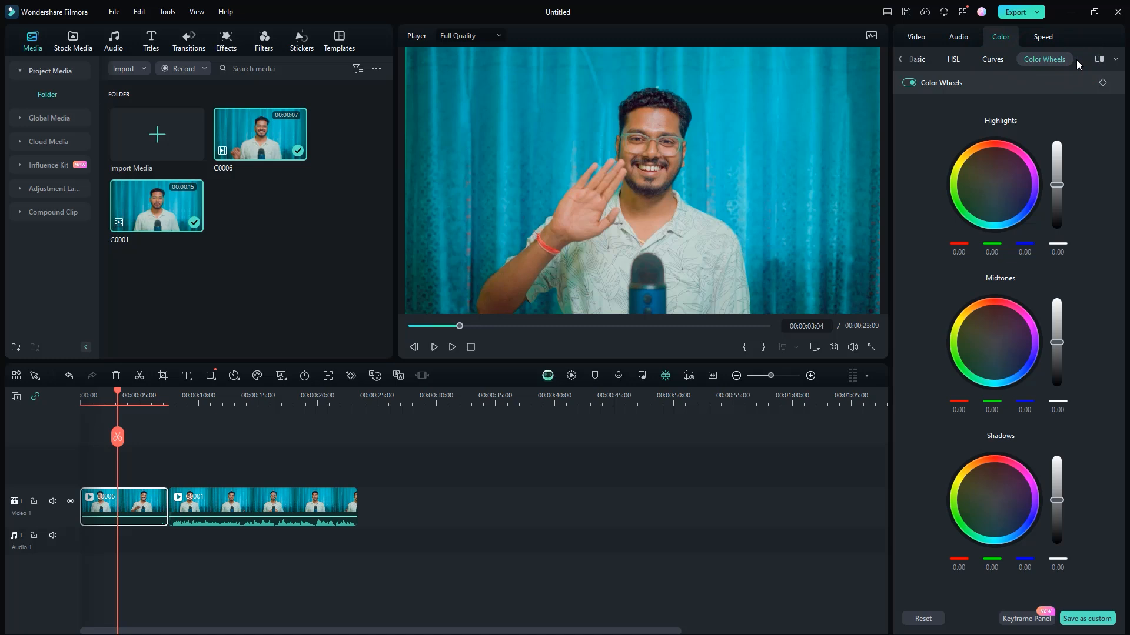
pyautogui.click(1042, 37)
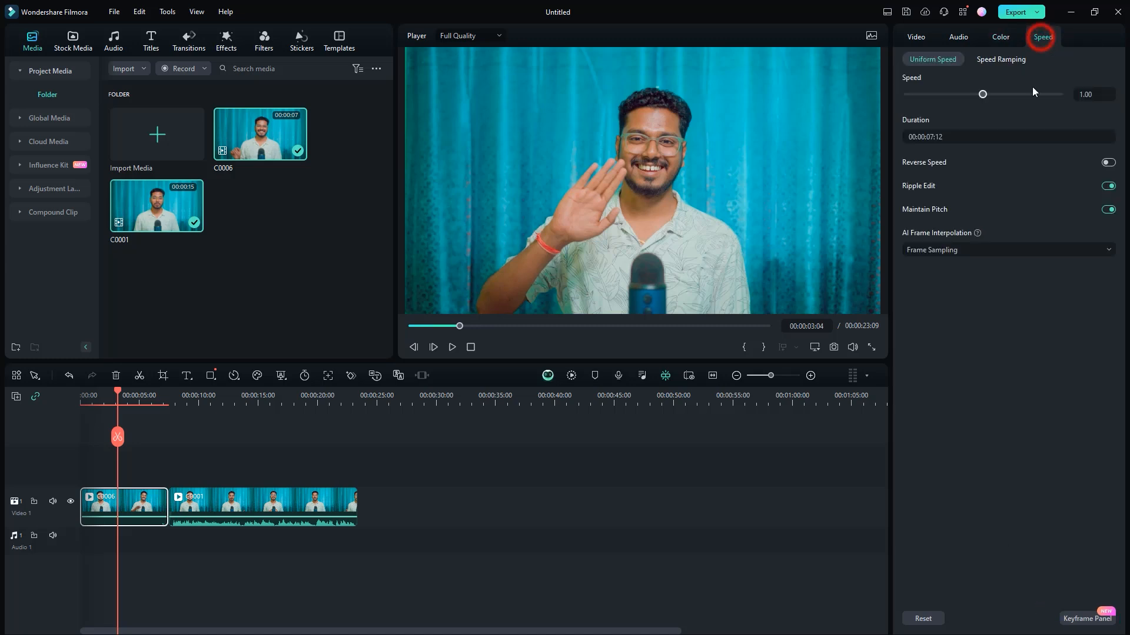
pyautogui.click(916, 37)
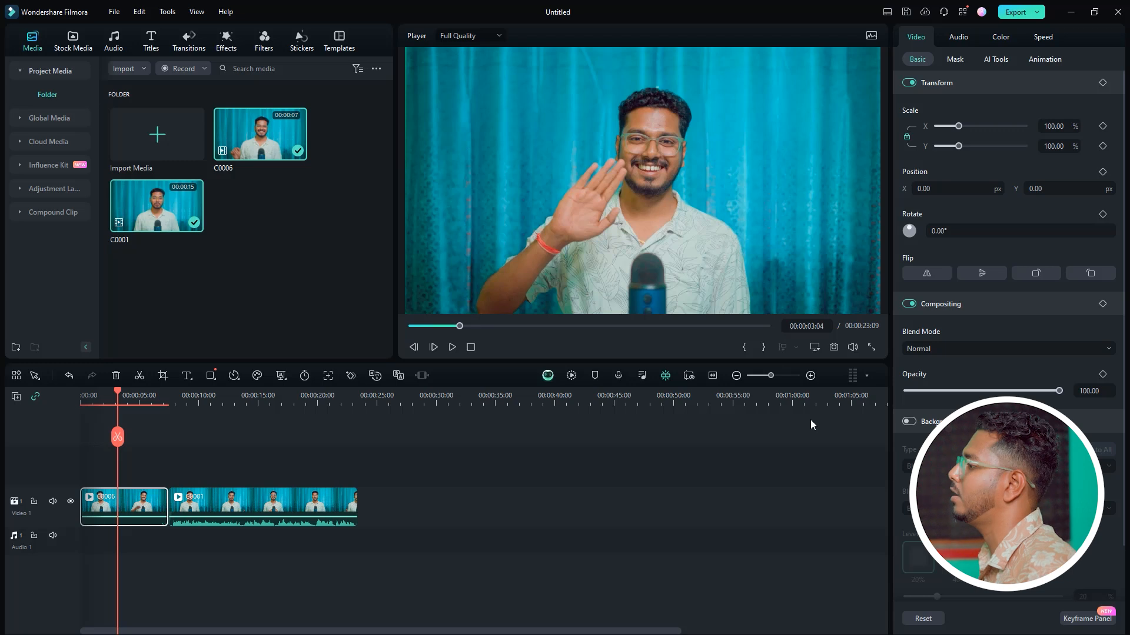
# Step: Move clip C0001 along the Video 1 track, leaving a gap of about 3 seconds after clip C0006
pyautogui.moveTo(245, 517); pyautogui.dragTo(285, 509)
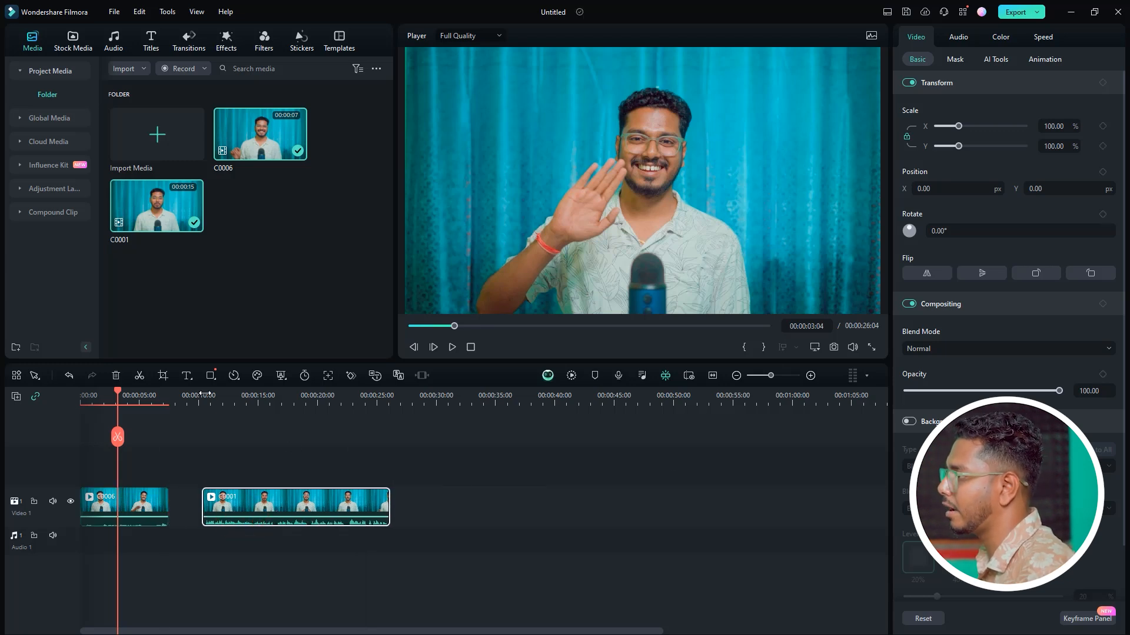
pyautogui.moveTo(770, 375); pyautogui.dragTo(778, 376)
pyautogui.click(147, 518)
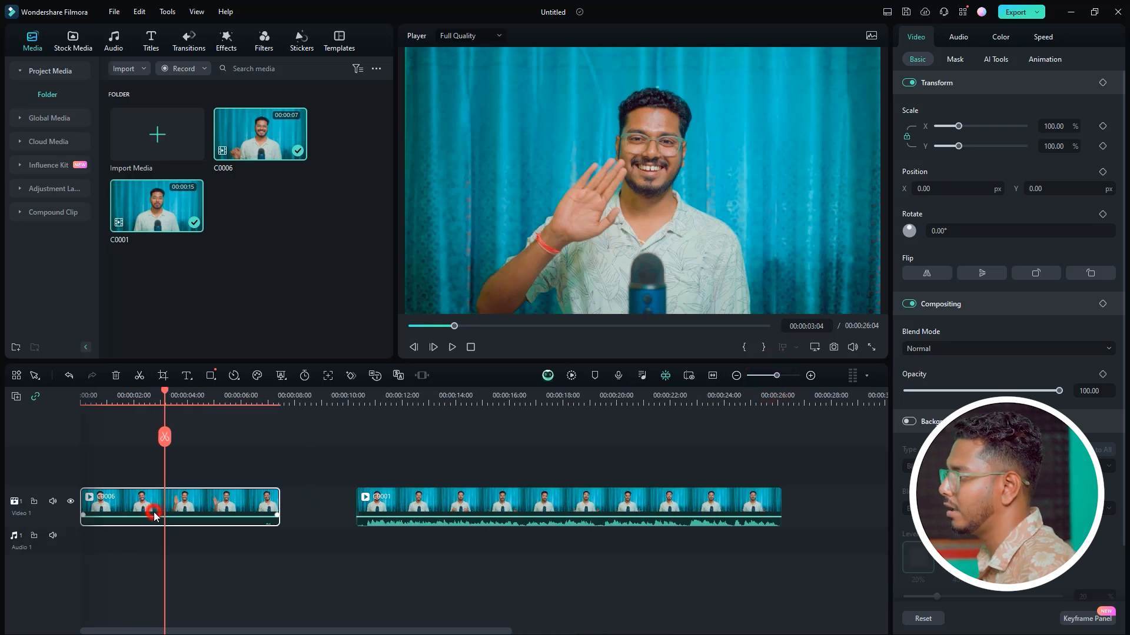
pyautogui.moveTo(414, 507); pyautogui.dragTo(432, 473)
pyautogui.click(198, 548)
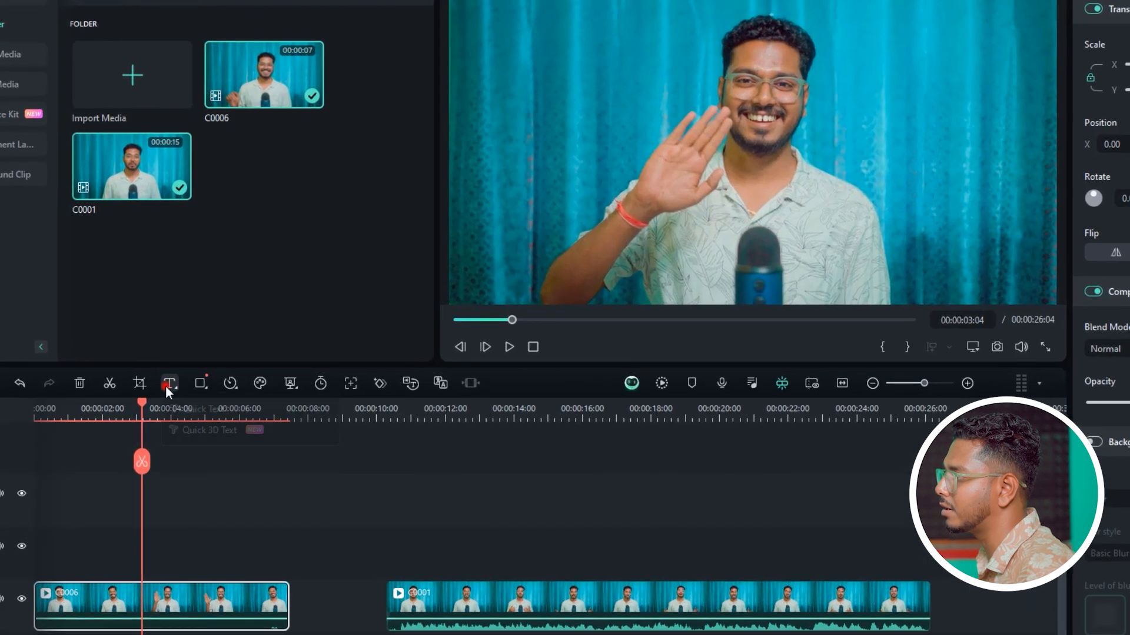
# Step: Add a Quick Text title on the Video 2 track, starting at 00:00:03:04
pyautogui.click(186, 375)
pyautogui.click(192, 408)
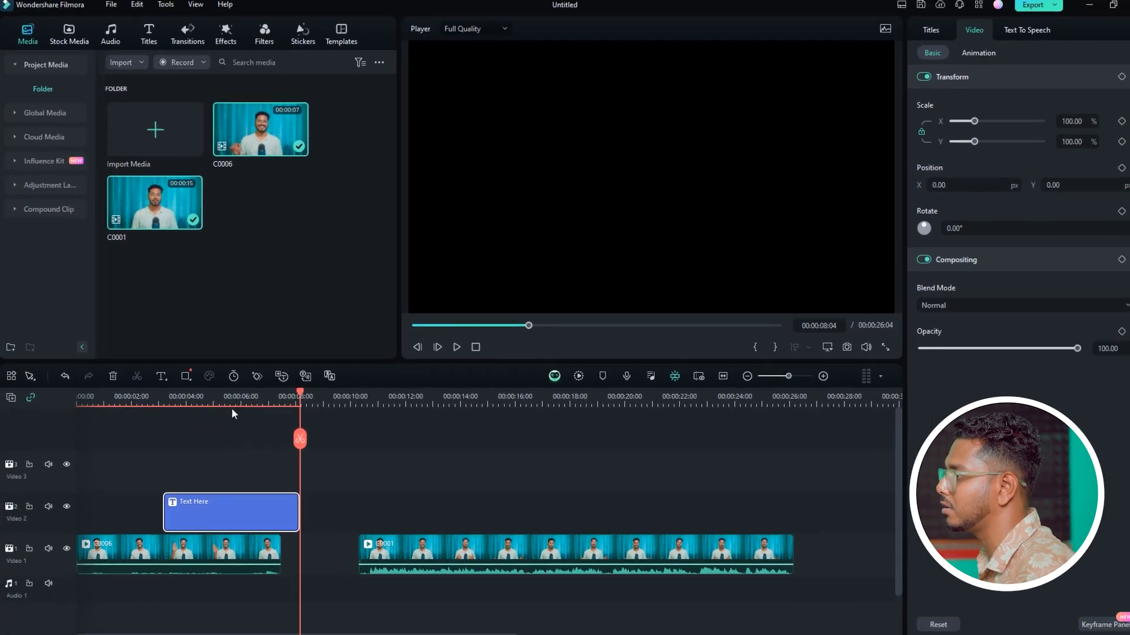
# Step: Move the text title to the start of the Video 2 track and lengthen it to about 6.5 seconds
pyautogui.click(228, 403)
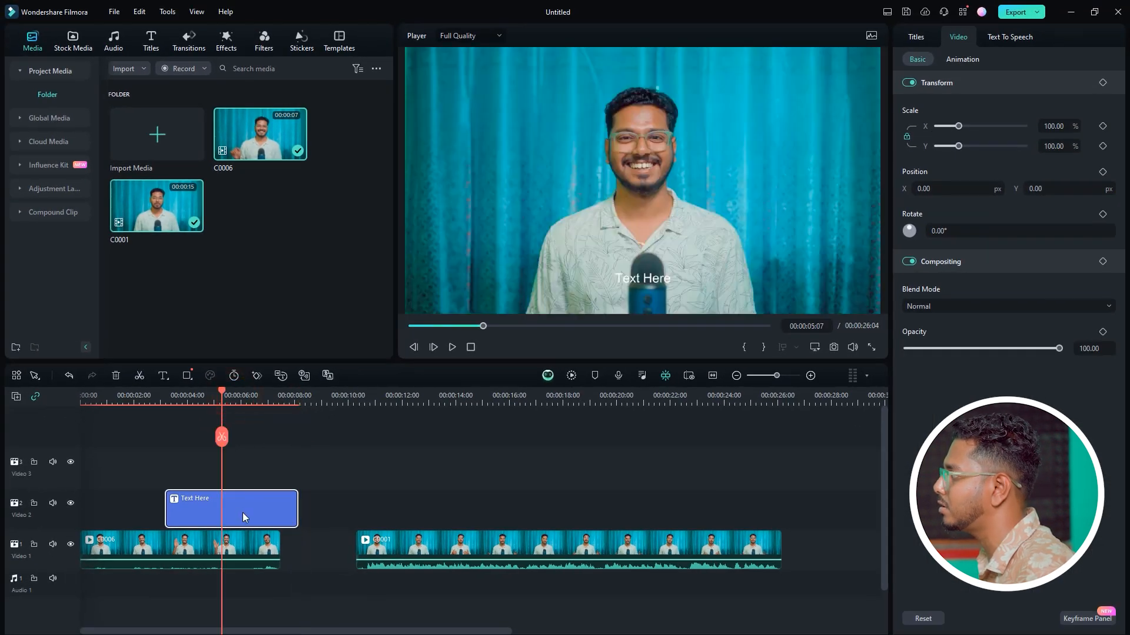
pyautogui.moveTo(243, 517)
pyautogui.mouseDown()
pyautogui.moveTo(154, 520)
pyautogui.moveTo(280, 509)
pyautogui.moveTo(257, 509)
pyautogui.mouseUp()
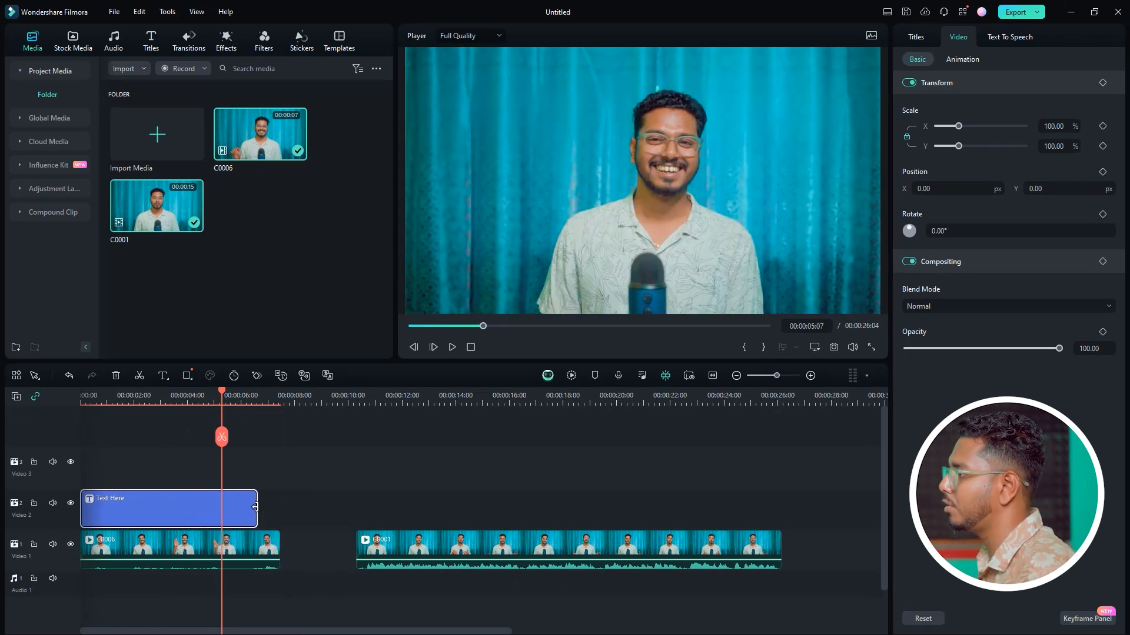
# Step: Split clip C0006 at 00:00:05:13, ripple-delete the part after the cut, and trim the text title to the same end
pyautogui.click(230, 394)
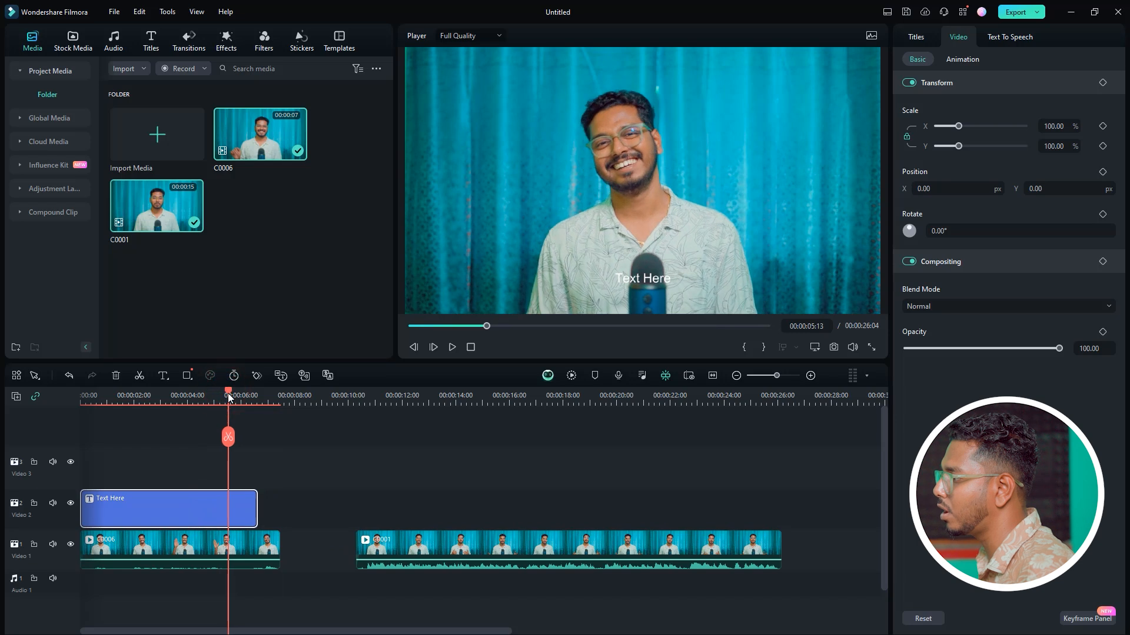
pyautogui.click(236, 550)
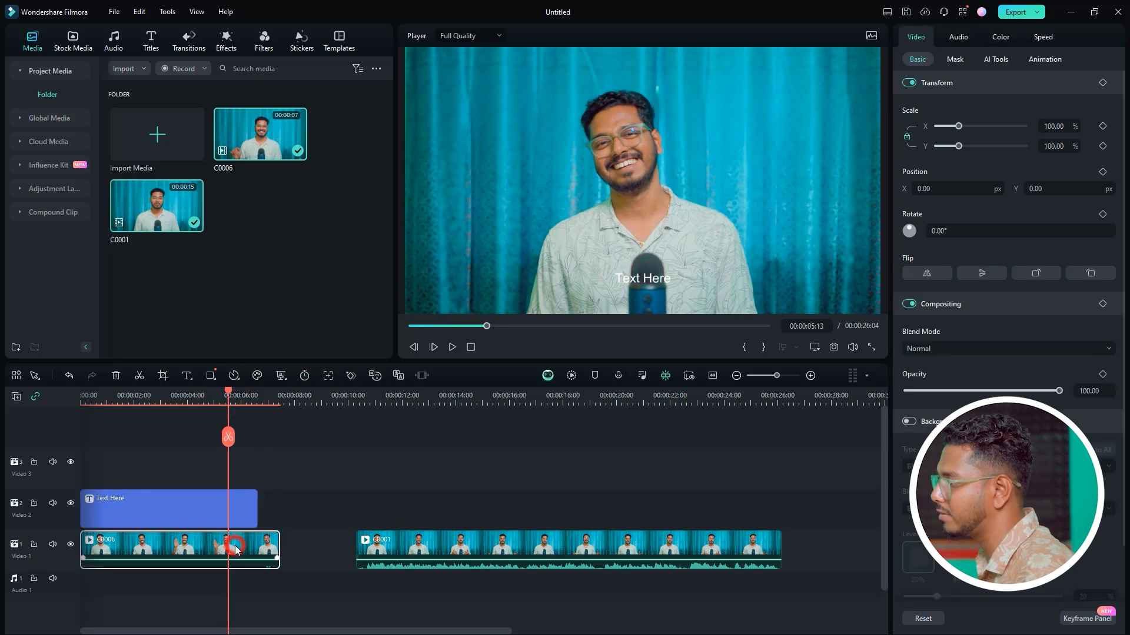
pyautogui.click(228, 438)
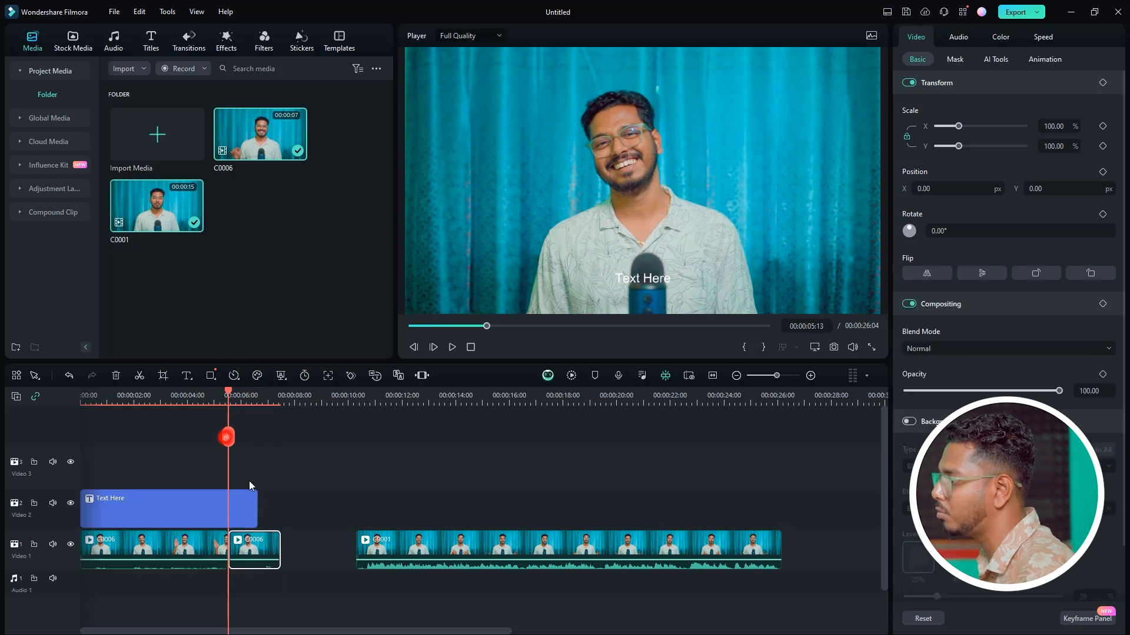
pyautogui.click(257, 552)
pyautogui.hotkey('shift', 'Delete')
pyautogui.moveTo(257, 509); pyautogui.dragTo(227, 510)
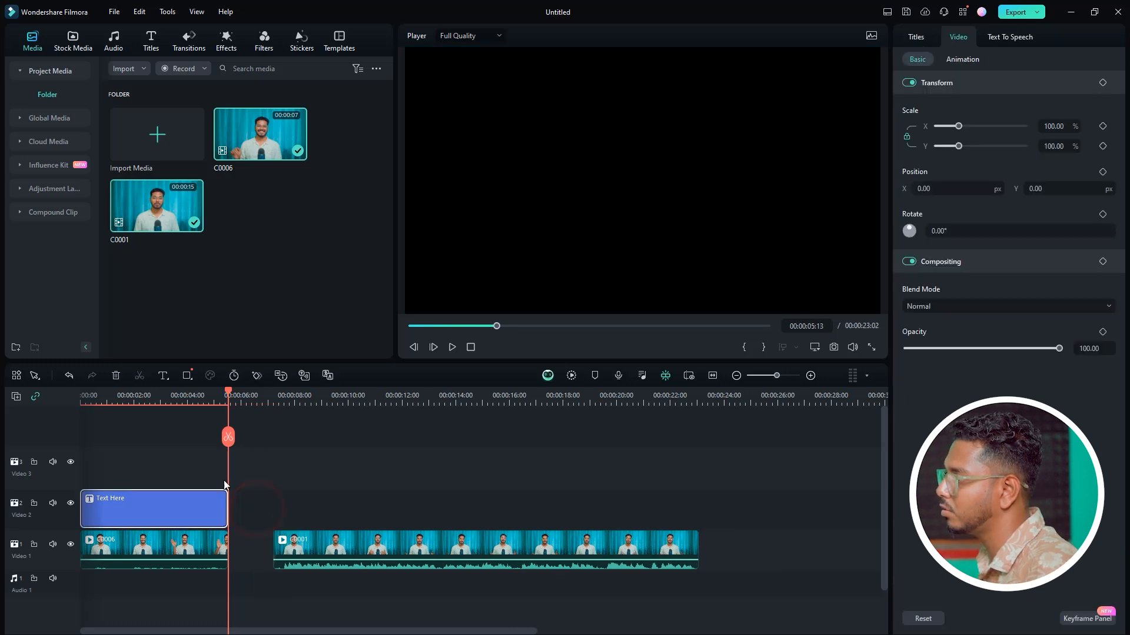
# Step: At 00:00:02:10, enlarge the text title in the preview and move it up to the horizontal centre, over the speaker
pyautogui.click(178, 402)
pyautogui.moveTo(178, 397); pyautogui.dragTo(144, 396)
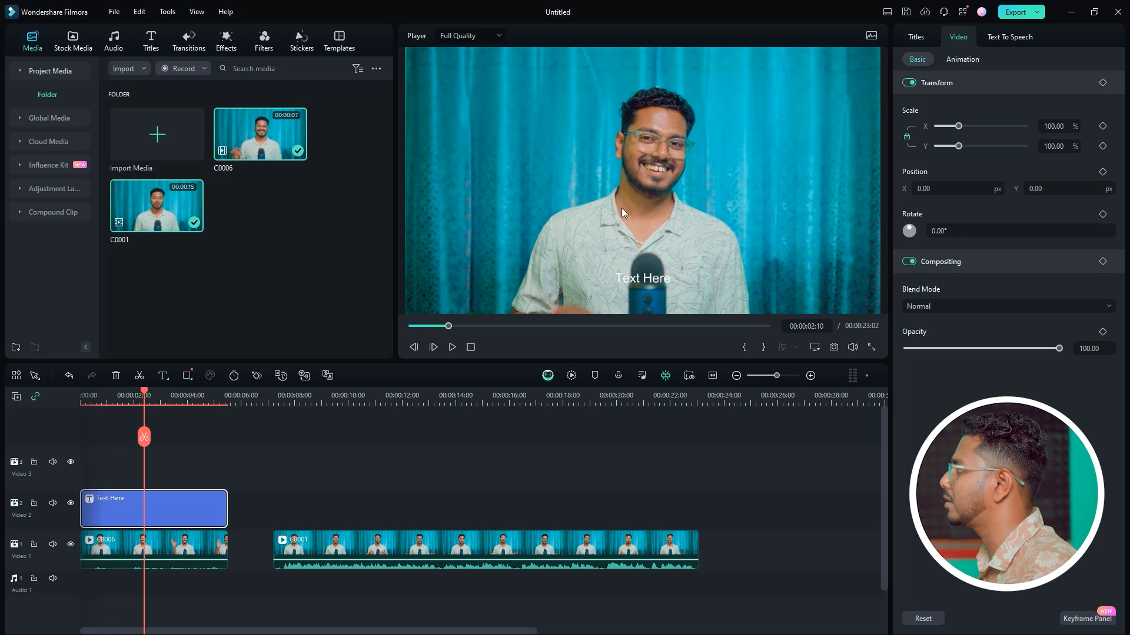
pyautogui.moveTo(671, 269); pyautogui.dragTo(853, 213)
pyautogui.moveTo(780, 266); pyautogui.dragTo(685, 210)
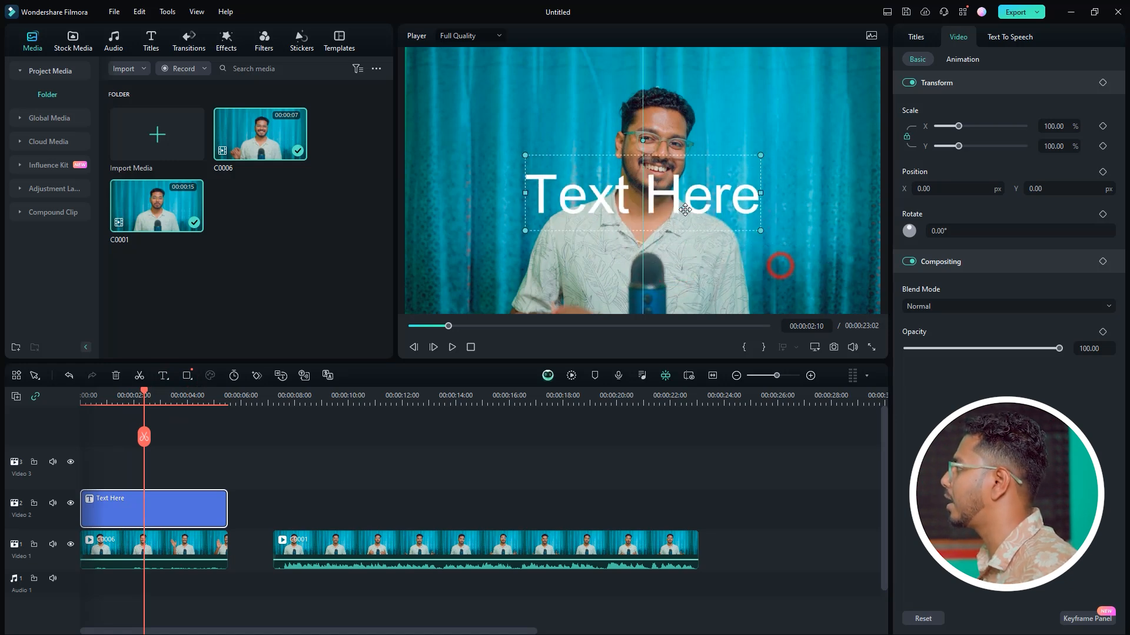
# Step: Replace the title text with SUBSCRIBE and move it slightly up to the centre of the frame
pyautogui.doubleClick(700, 197)
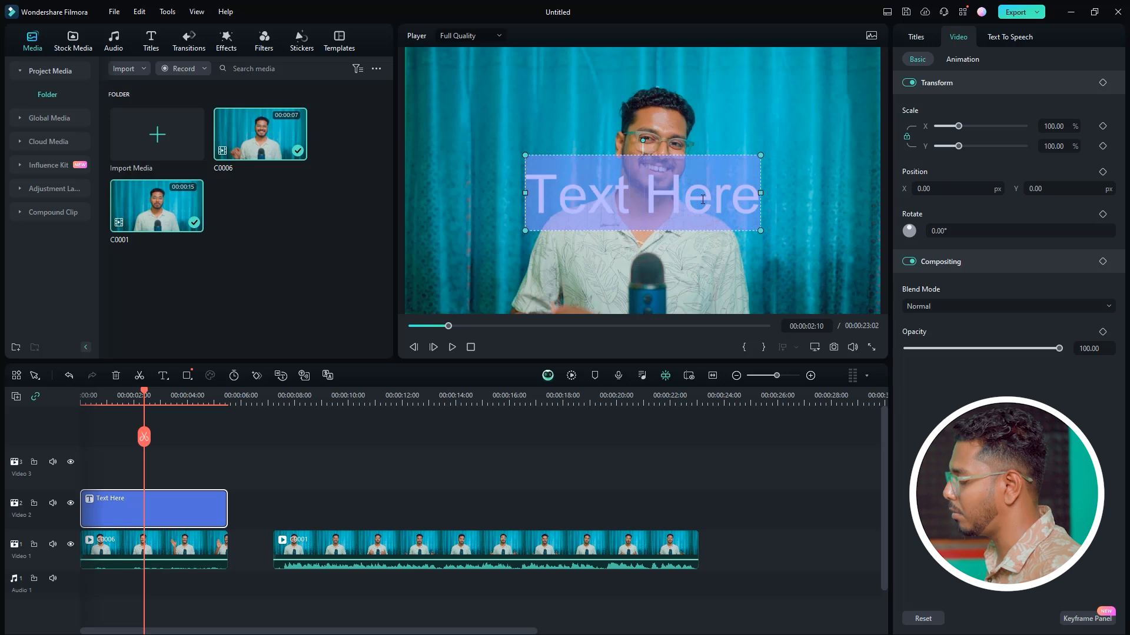
pyautogui.write('SUBSCRIBE')
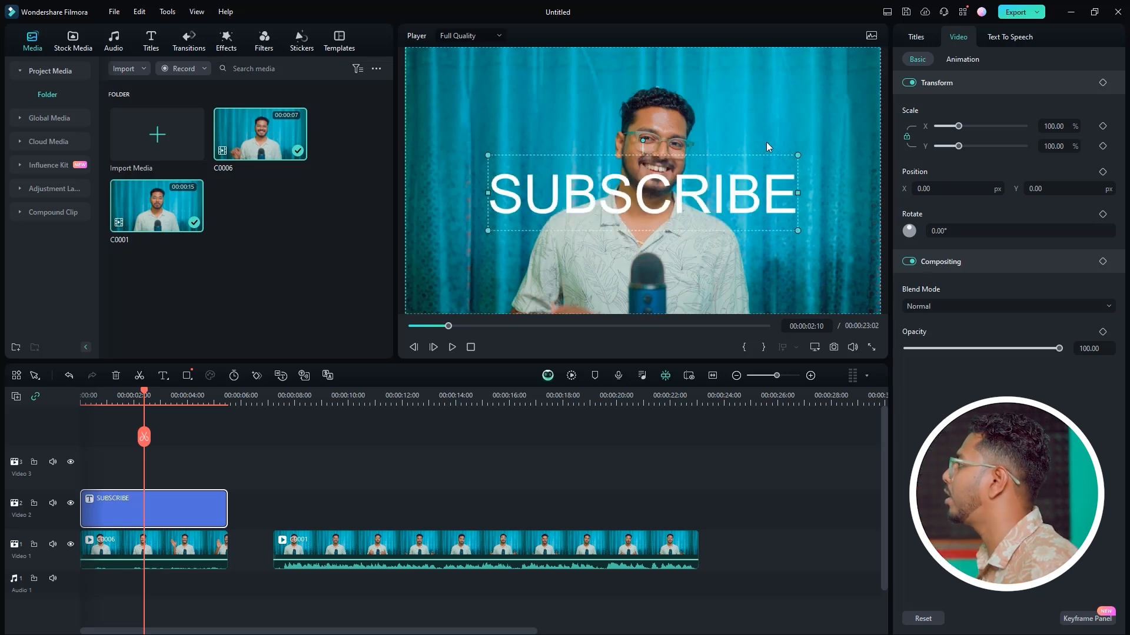
pyautogui.click(436, 475)
pyautogui.moveTo(705, 200); pyautogui.dragTo(747, 184)
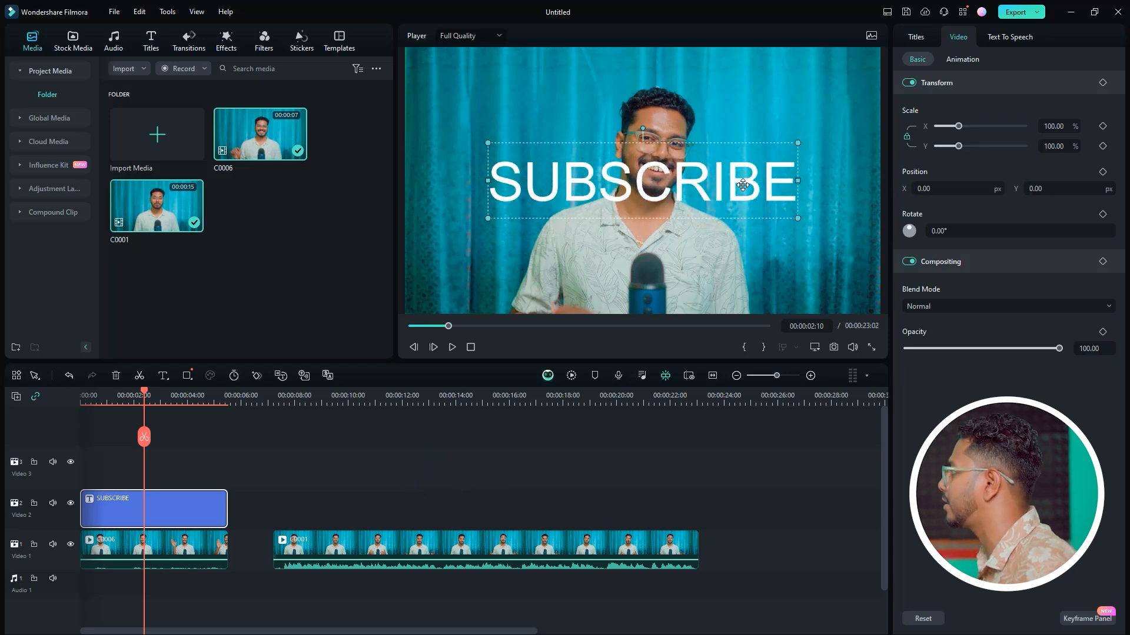
# Step: Try two preset text styles on the SUBSCRIBE title and return it to no preset
pyautogui.click(915, 37)
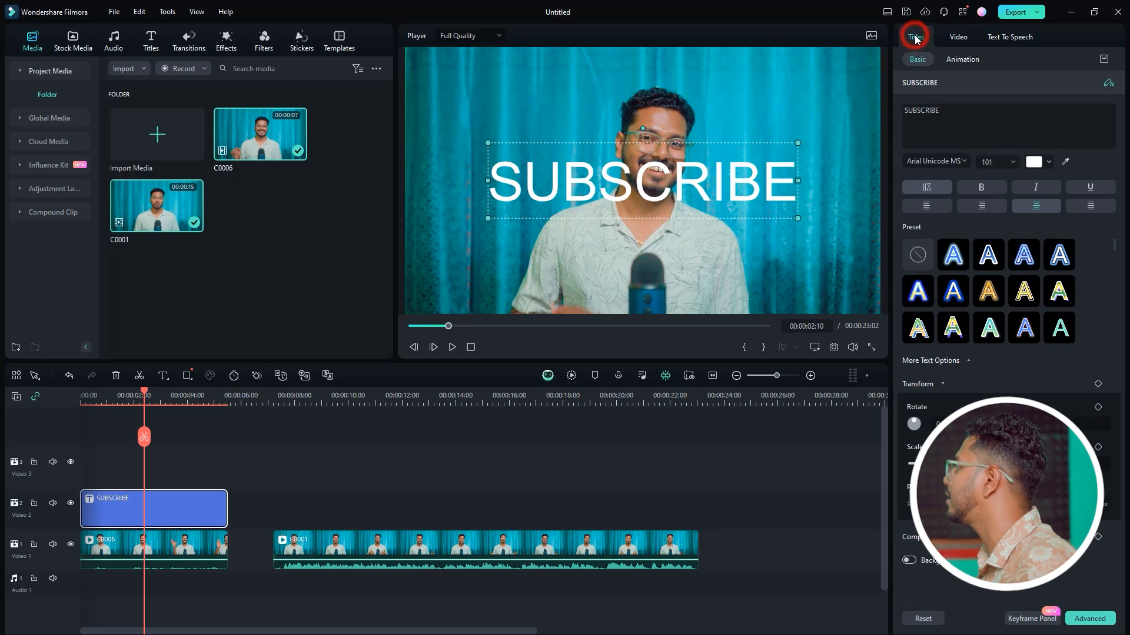
pyautogui.click(944, 258)
pyautogui.click(958, 288)
pyautogui.click(921, 255)
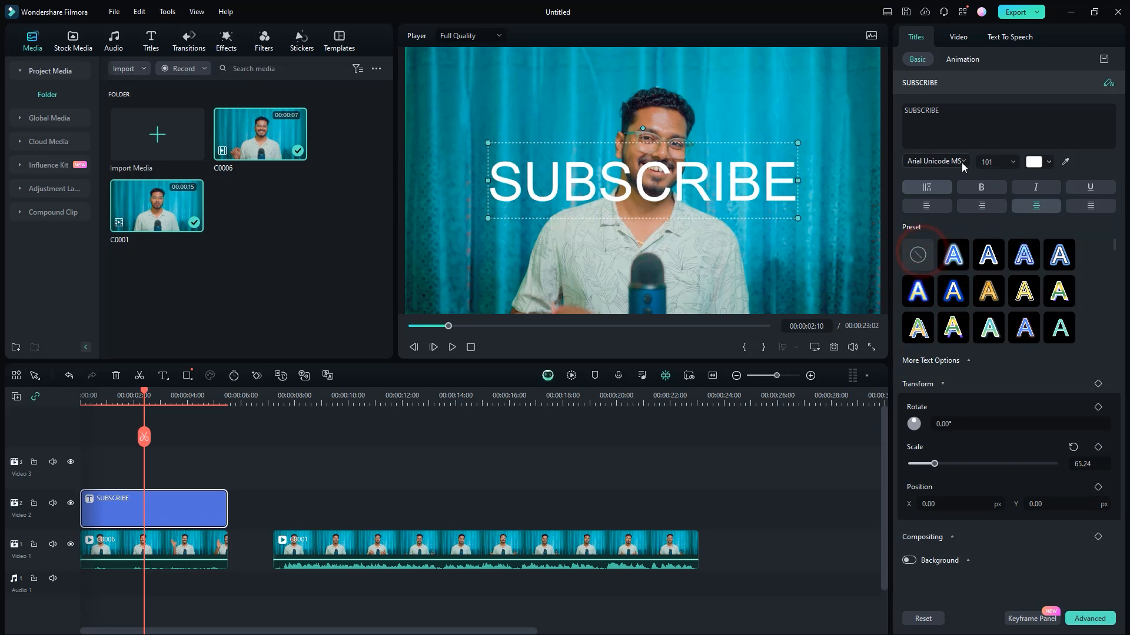
# Step: Set the SUBSCRIBE title's font to Barlow Condensed ExtraBold, enlarge it to about size 122 and centre it in the frame
pyautogui.click(962, 161)
pyautogui.scroll(-5, 948, 337)
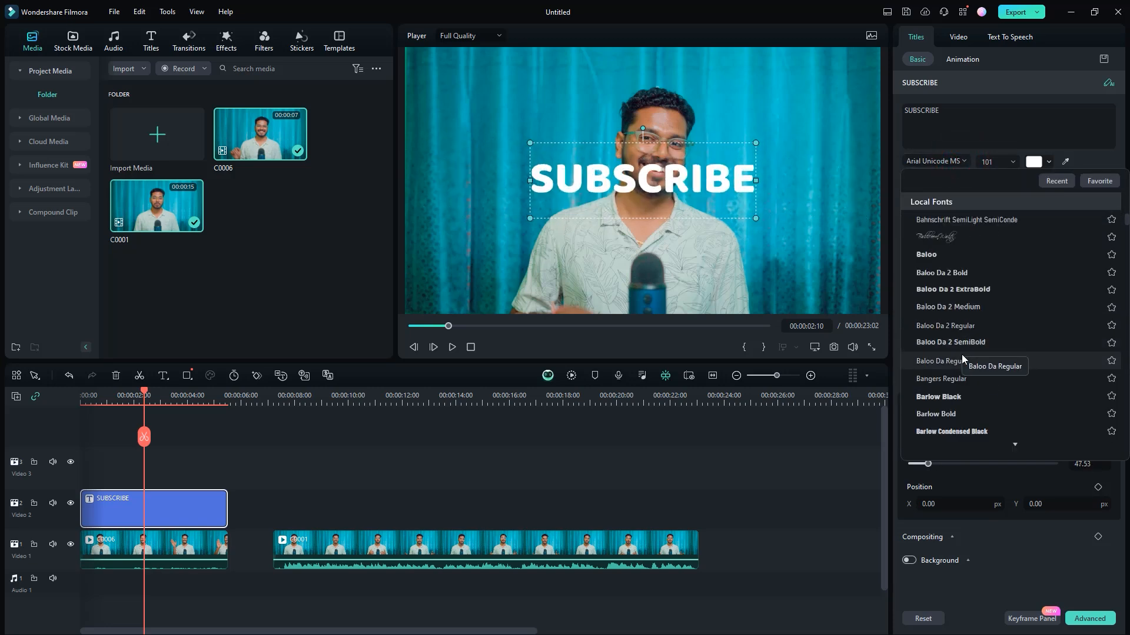
pyautogui.scroll(-3, 961, 355)
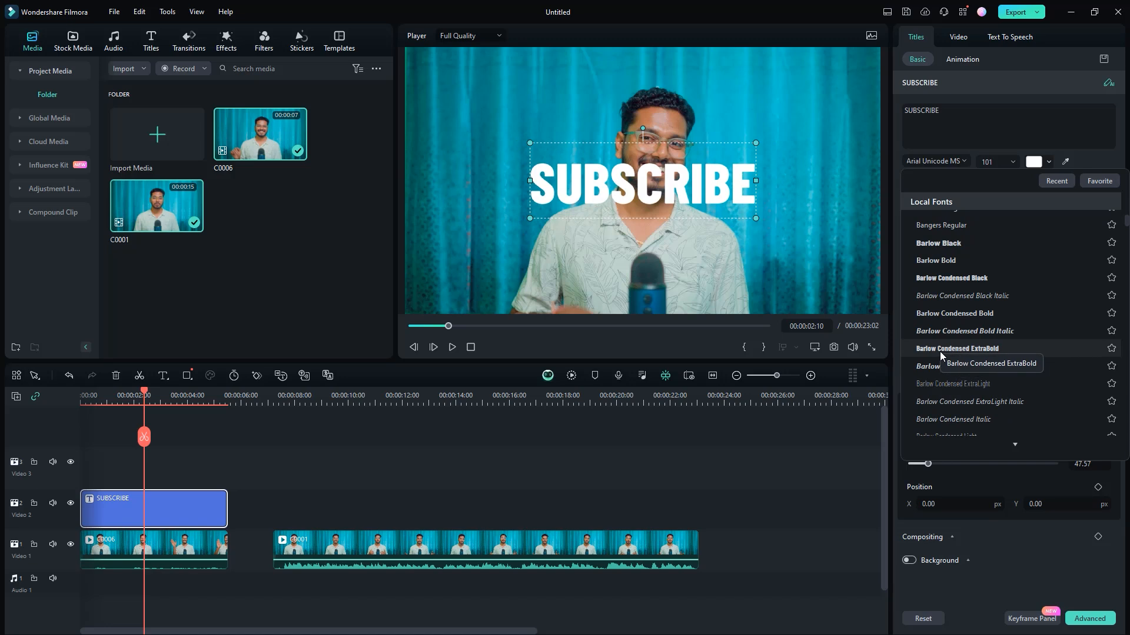
pyautogui.click(941, 350)
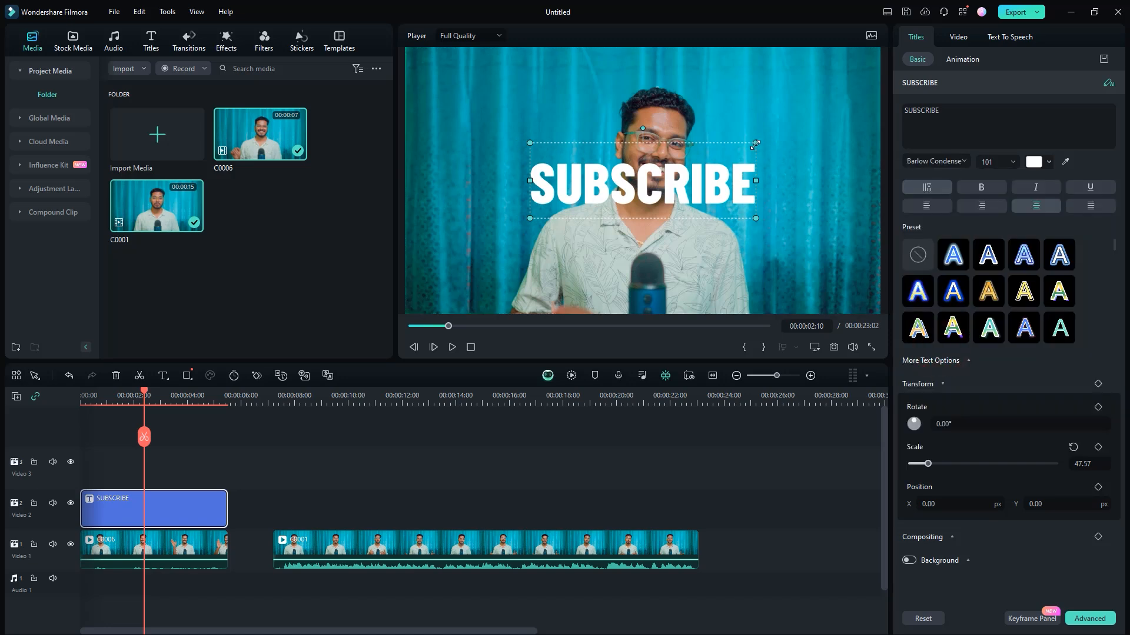
pyautogui.moveTo(756, 143); pyautogui.dragTo(803, 125)
pyautogui.moveTo(759, 190); pyautogui.dragTo(737, 192)
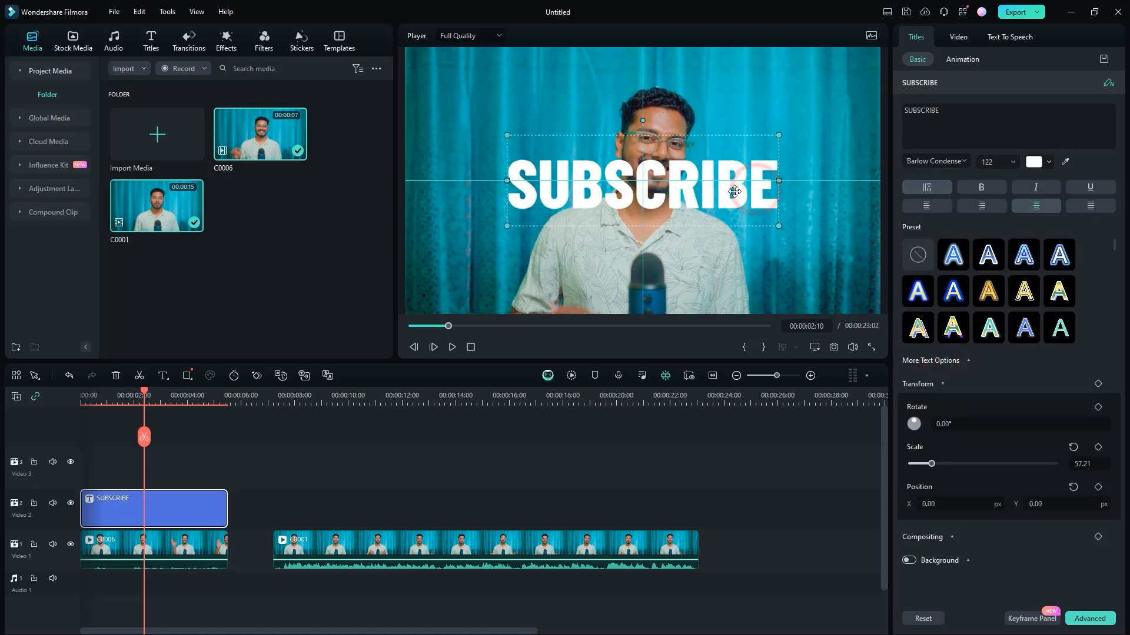
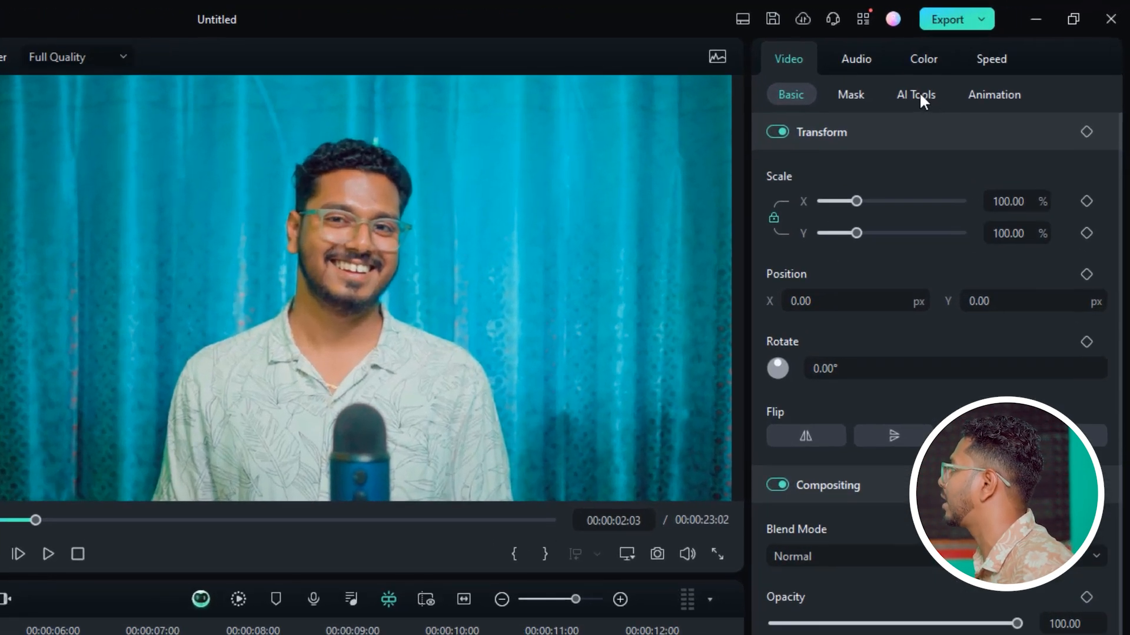
# Step: Turn on AI Portrait for the C0006 copy on the Video 3 track and play the timeline from the start
pyautogui.click(919, 99)
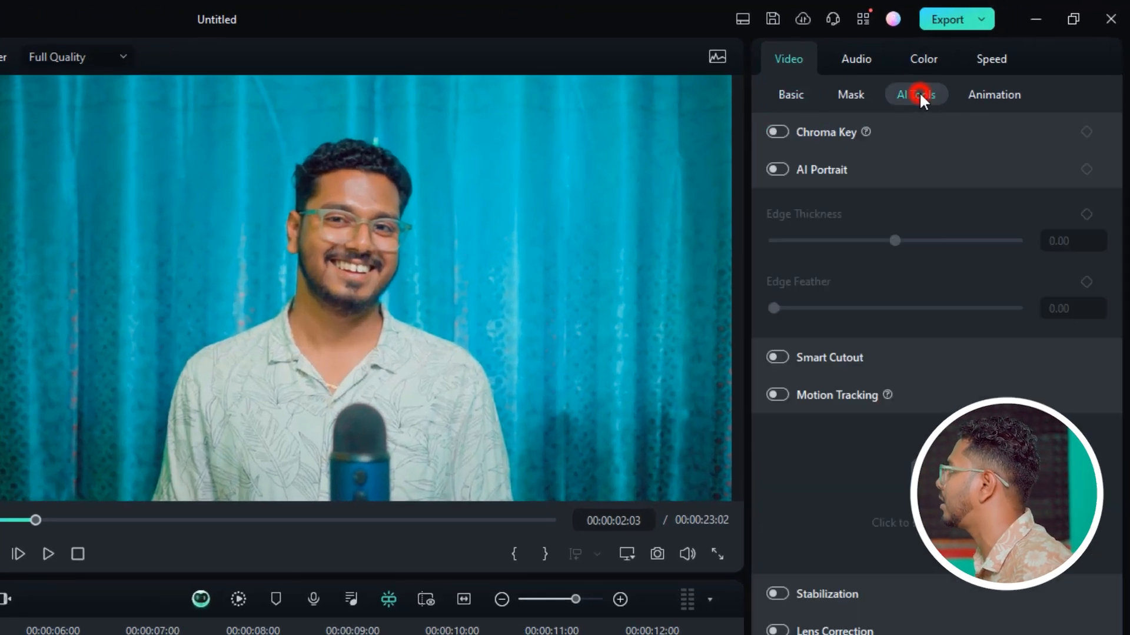
pyautogui.click(781, 170)
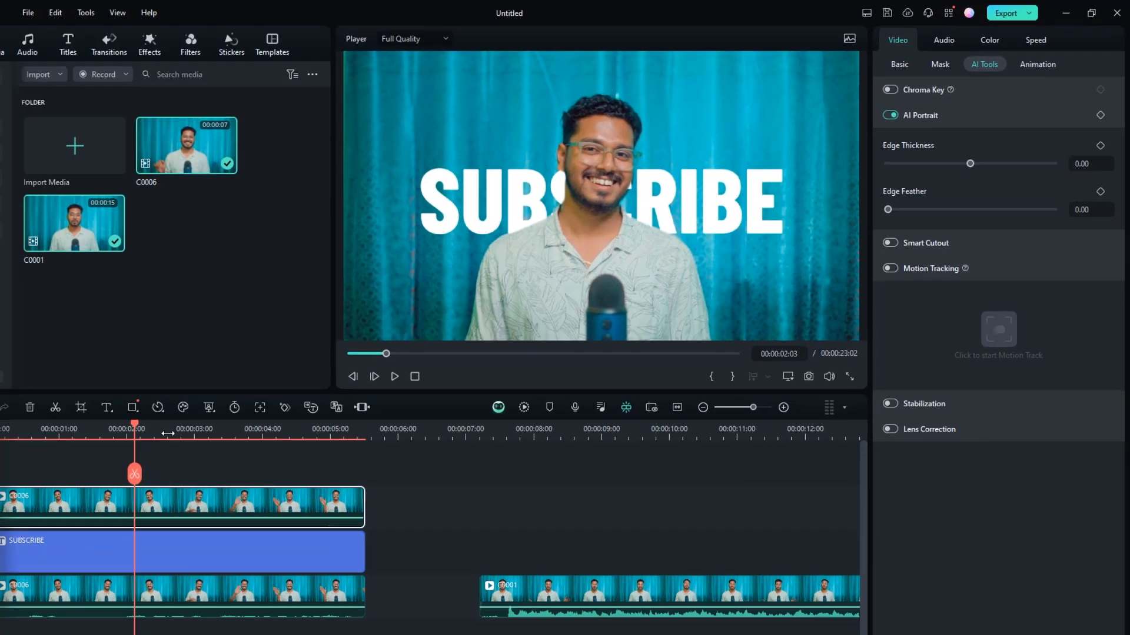
pyautogui.moveTo(133, 423); pyautogui.dragTo(0, 424)
pyautogui.press('space')
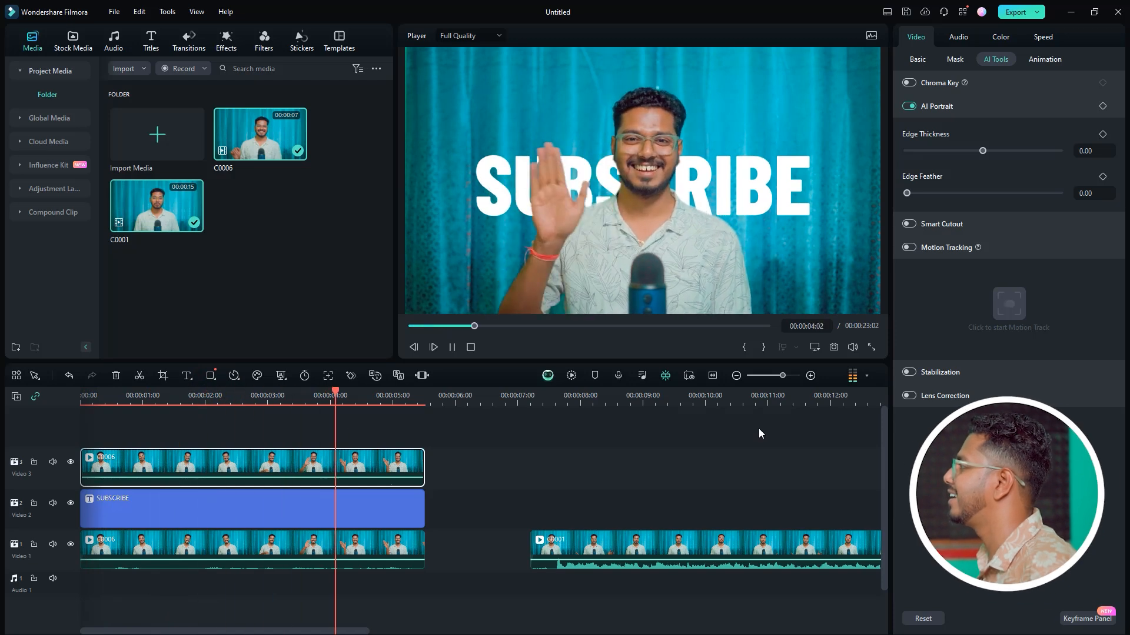
pyautogui.press('space')
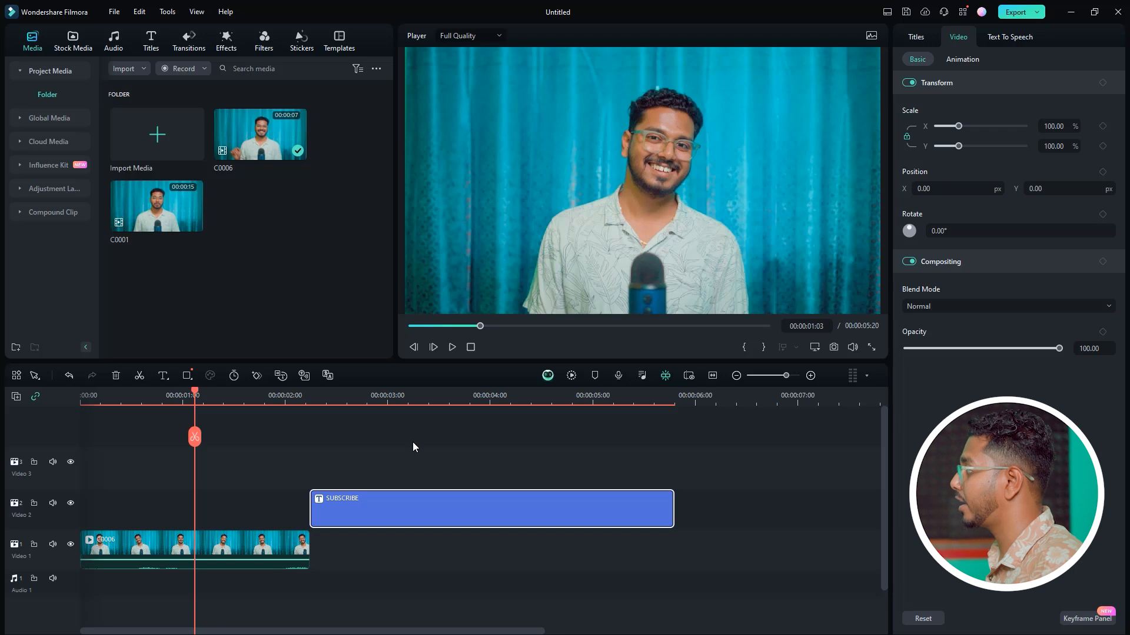
# Step: Play the shortened clip C0006 from the start to check how the speaker moves
pyautogui.moveTo(196, 395)
pyautogui.mouseDown()
pyautogui.moveTo(88, 395)
pyautogui.moveTo(378, 396)
pyautogui.moveTo(211, 395)
pyautogui.mouseUp()
pyautogui.moveTo(198, 455); pyautogui.dragTo(68, 466)
pyautogui.press('space')
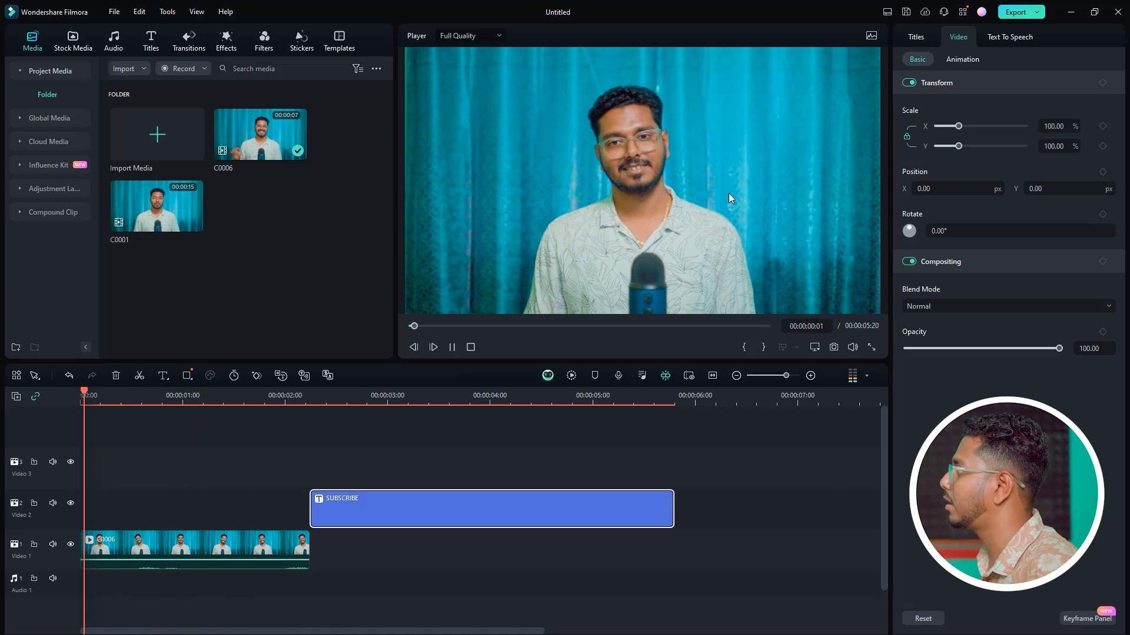
pyautogui.press('space')
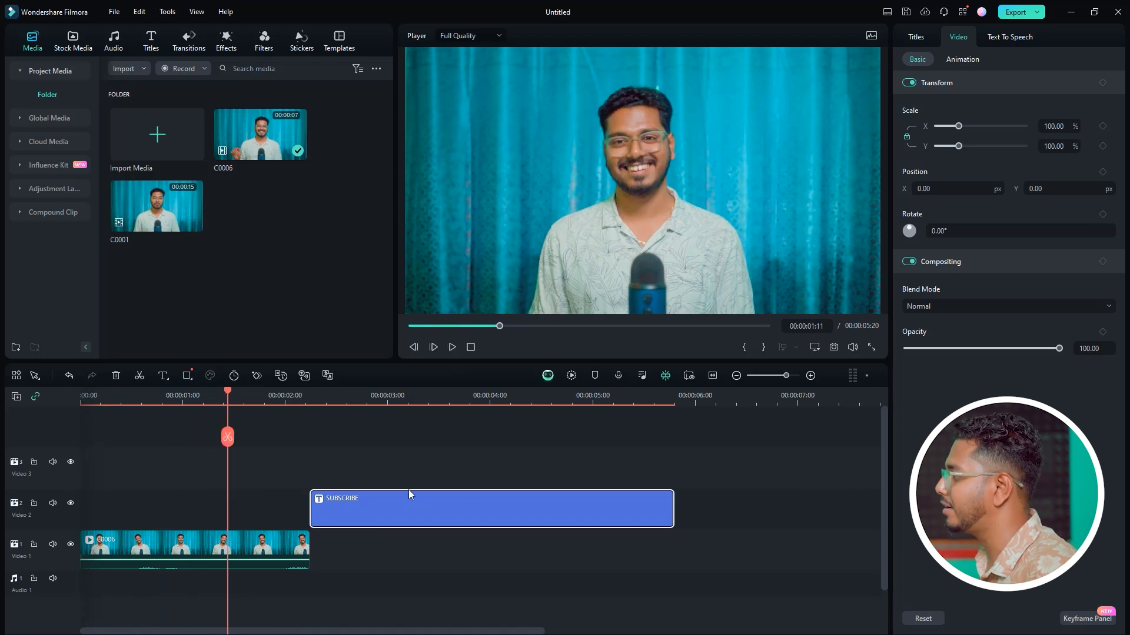
# Step: Move the SUBSCRIBE title to the start of the Video 2 track and trim it to end with clip C0006
pyautogui.moveTo(404, 507); pyautogui.dragTo(166, 501)
pyautogui.moveTo(444, 518); pyautogui.dragTo(311, 541)
pyautogui.moveTo(228, 392); pyautogui.dragTo(27, 398)
pyautogui.moveTo(786, 376); pyautogui.dragTo(788, 376)
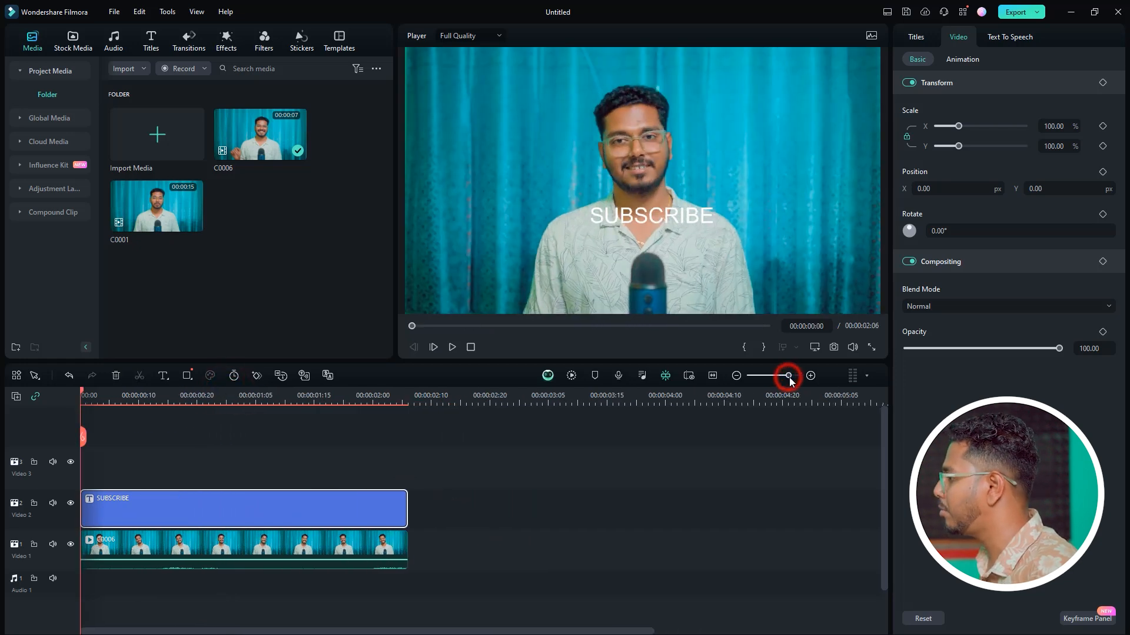
# Step: Enable Motion Tracking on clip C0006 from its first frame and place the tracking box over the speaker's head
pyautogui.click(85, 394)
pyautogui.click(236, 555)
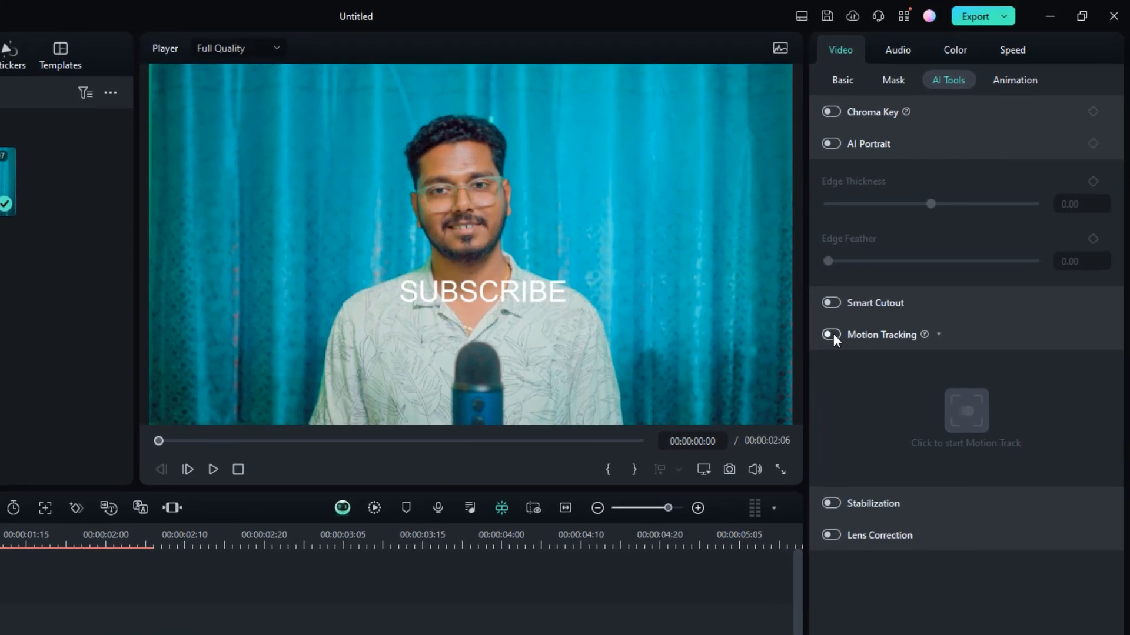
pyautogui.click(832, 334)
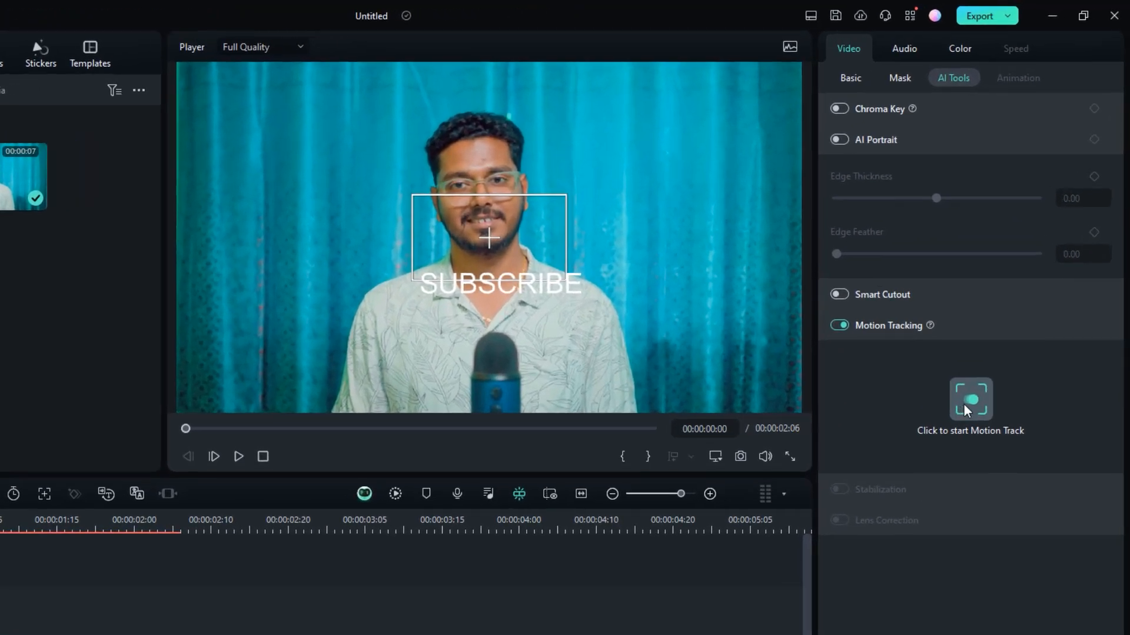
pyautogui.moveTo(505, 230); pyautogui.dragTo(491, 154)
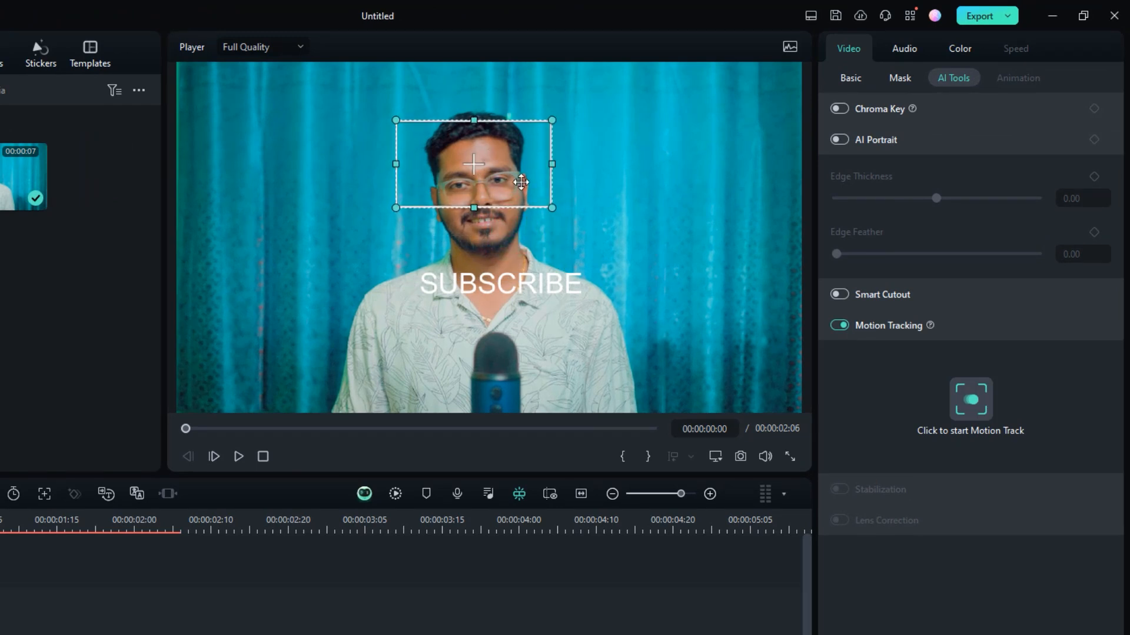
pyautogui.moveTo(552, 207)
pyautogui.mouseDown()
pyautogui.moveTo(570, 219)
pyautogui.moveTo(548, 199)
pyautogui.mouseUp()
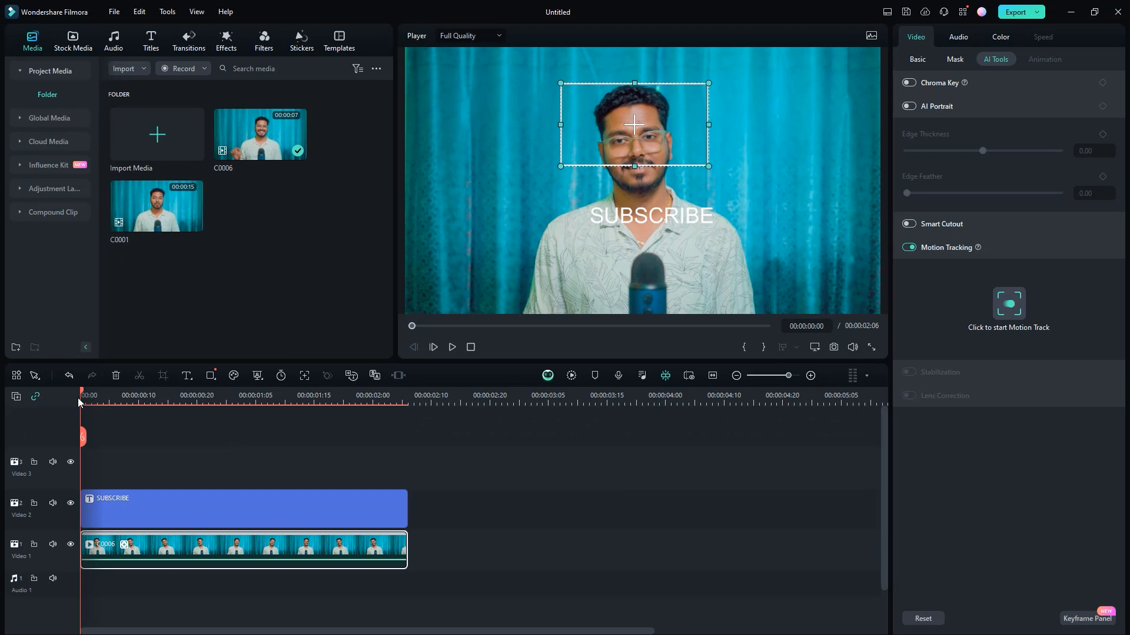
# Step: Run the motion track analysis on clip C0006 and link the Basic 1 title to the track
pyautogui.click(1006, 306)
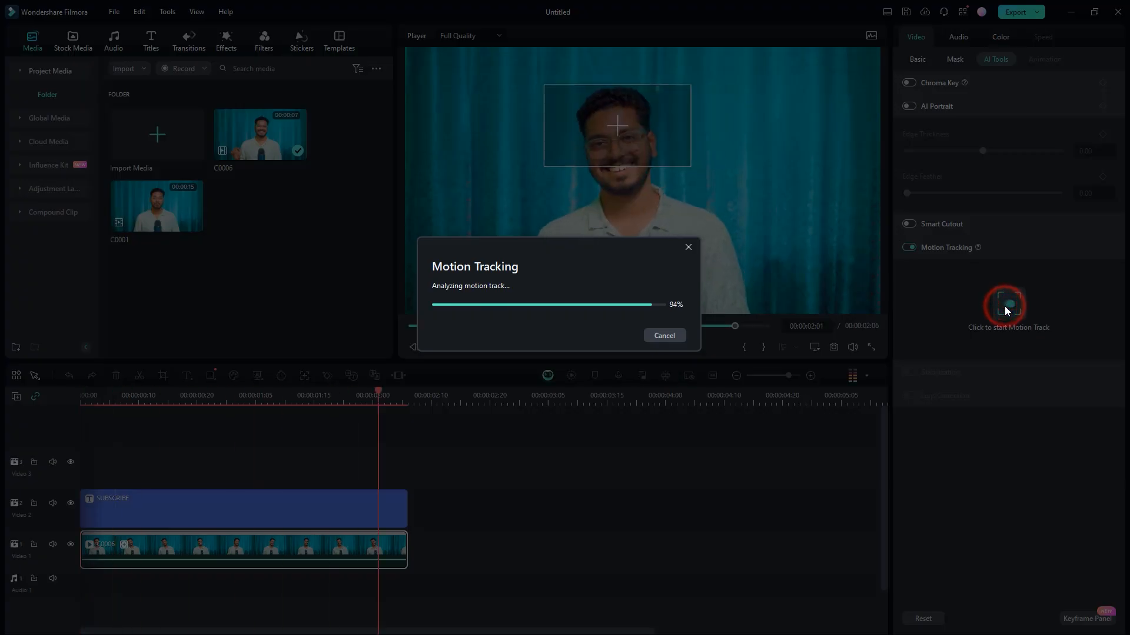
pyautogui.click(668, 328)
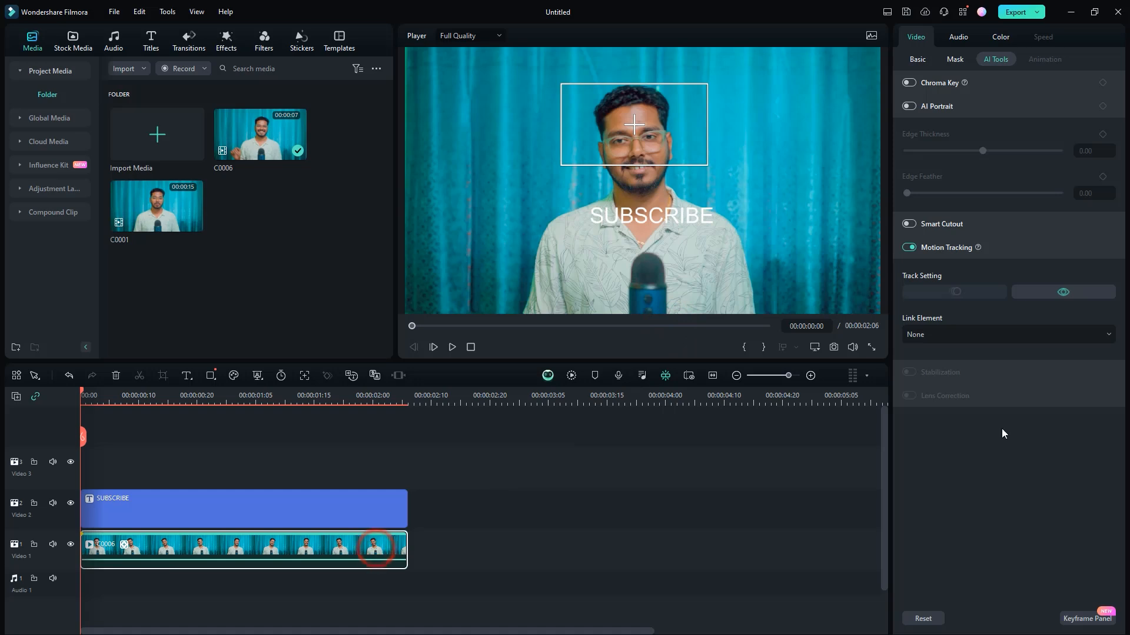
pyautogui.click(936, 333)
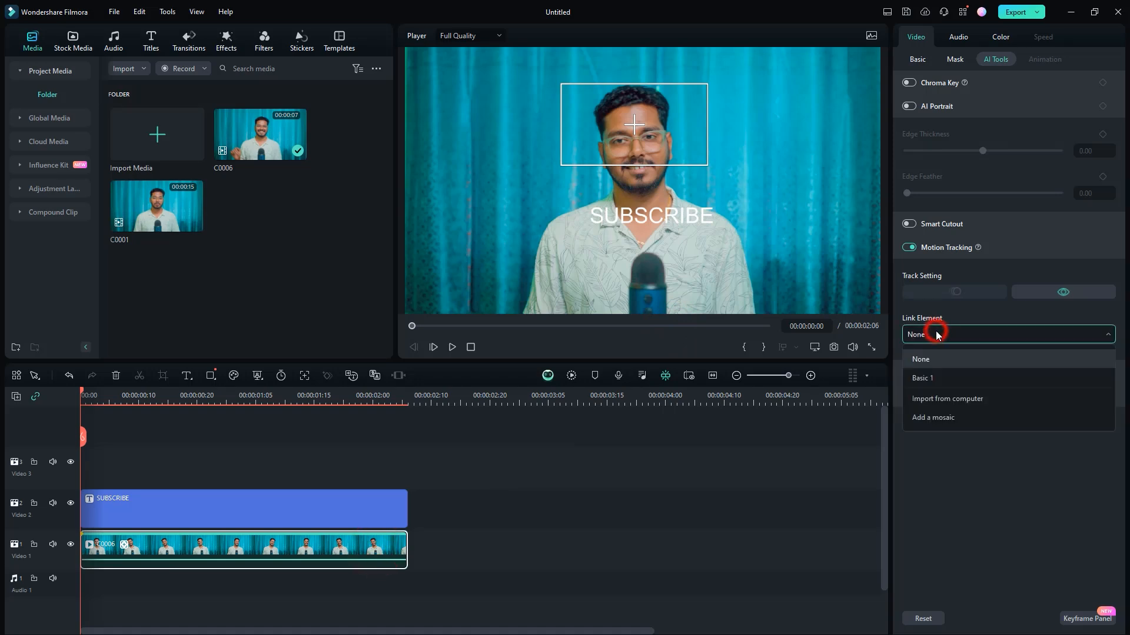
pyautogui.click(933, 377)
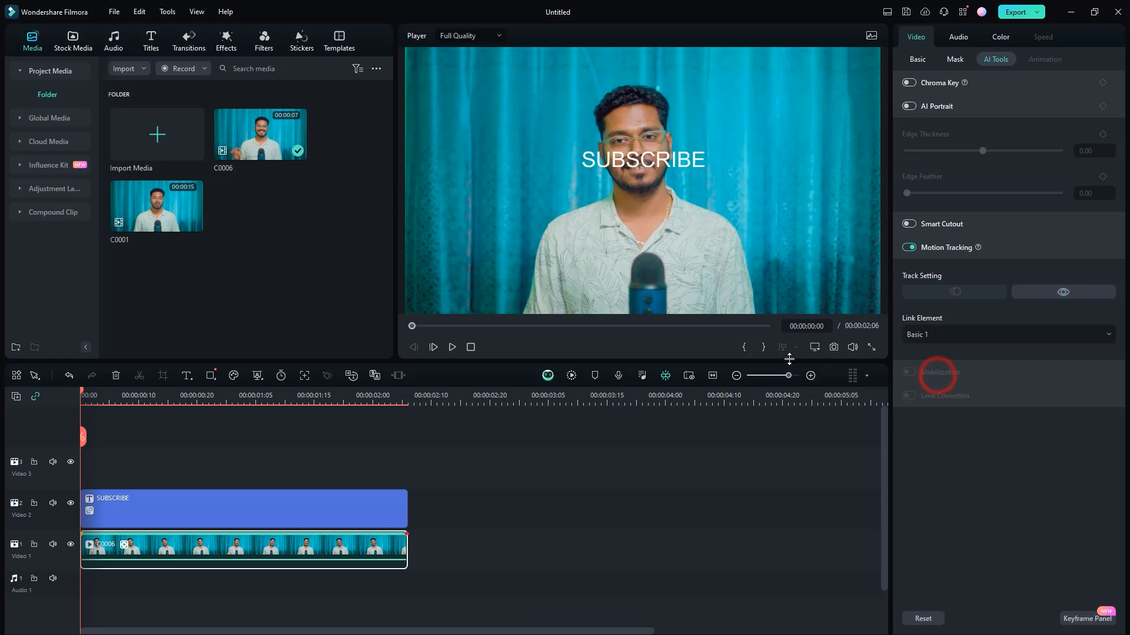
# Step: Position the tracked SUBSCRIBE title above the speaker's head and play the clip to check that it follows
pyautogui.click(671, 164)
pyautogui.moveTo(670, 164); pyautogui.dragTo(676, 72)
pyautogui.press('space')
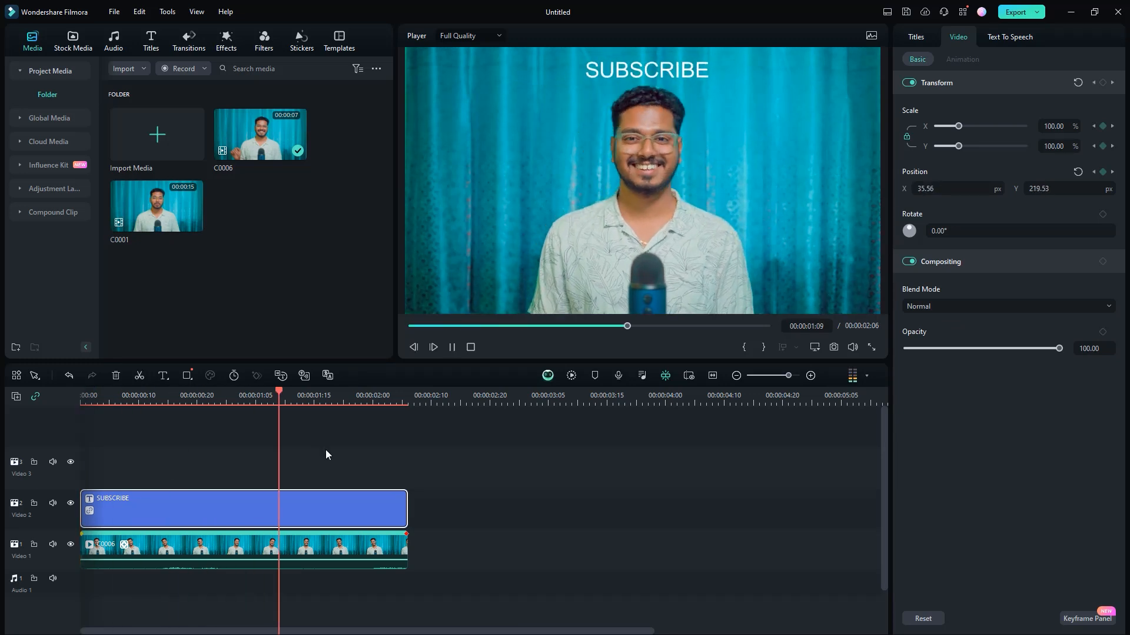
pyautogui.press('space')
pyautogui.moveTo(659, 71); pyautogui.dragTo(666, 67)
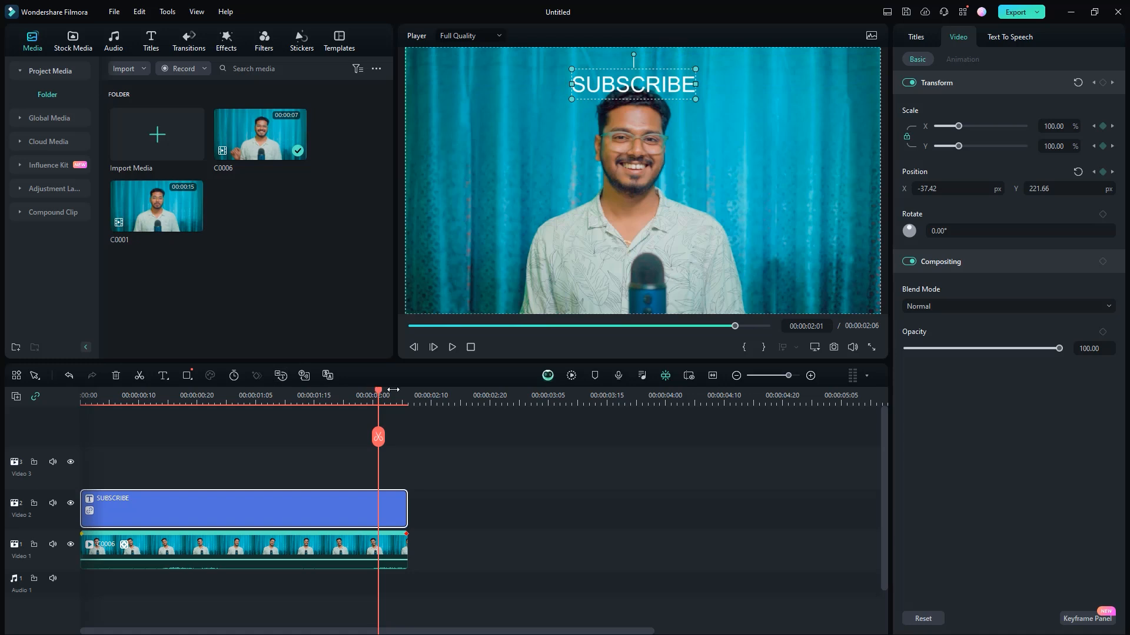
# Step: Play clip C0006 from its start to check that the SUBSCRIBE title follows the speaker's head
pyautogui.moveTo(380, 396); pyautogui.dragTo(9, 471)
pyautogui.press('space')
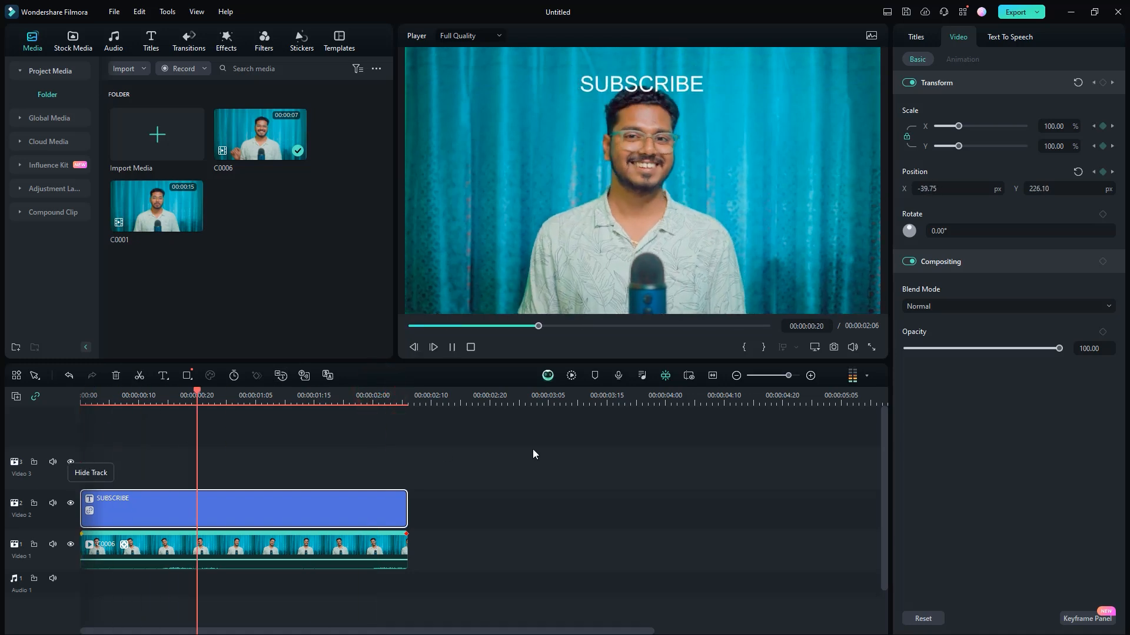
pyautogui.press('space')
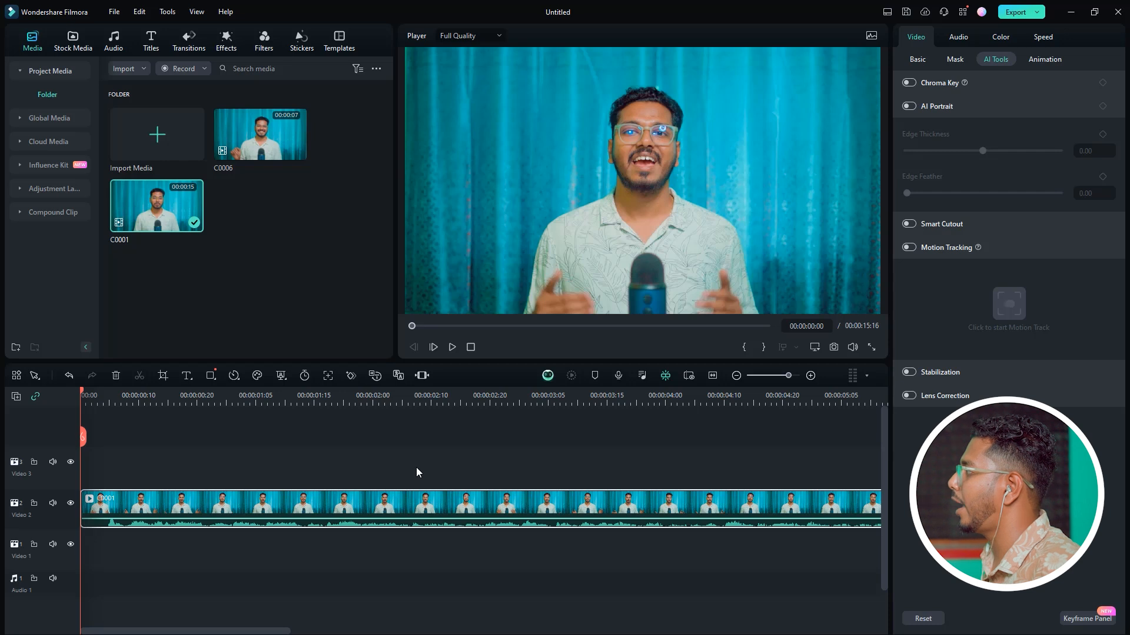
# Step: Play the start of clip C0001 and open the AI Music Generator from the audio library
pyautogui.press('space')
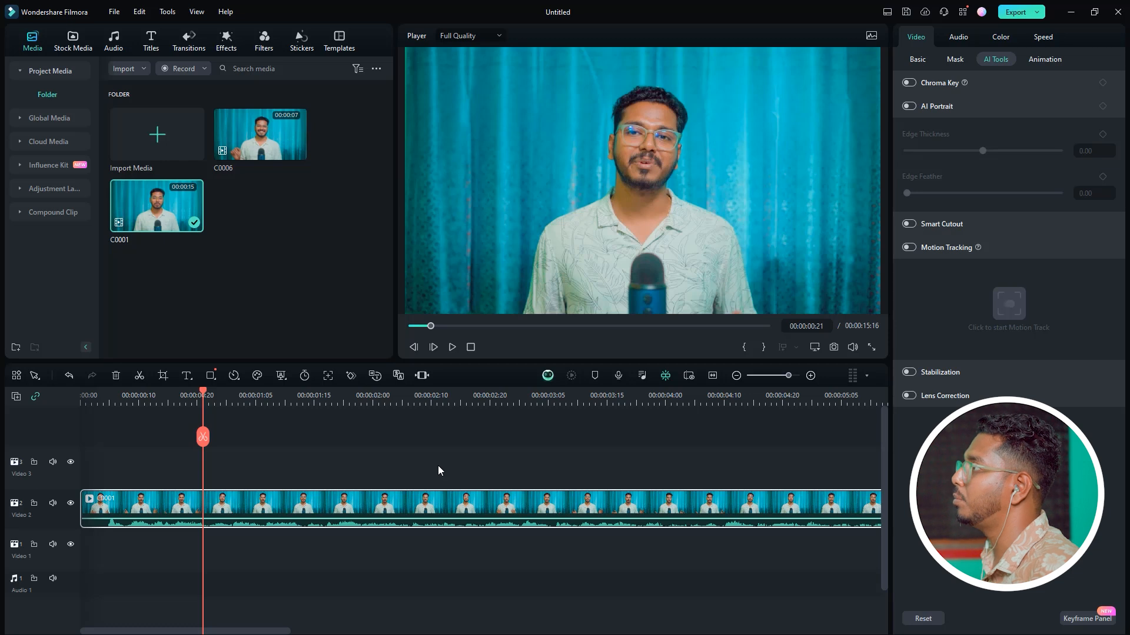
pyautogui.click(123, 38)
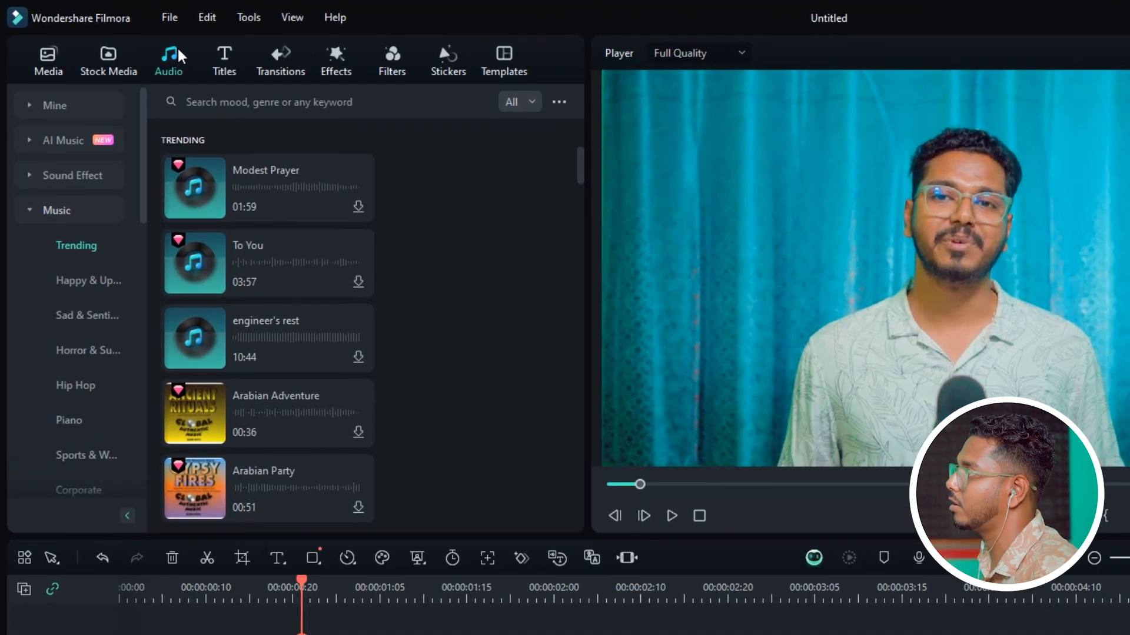
pyautogui.click(42, 117)
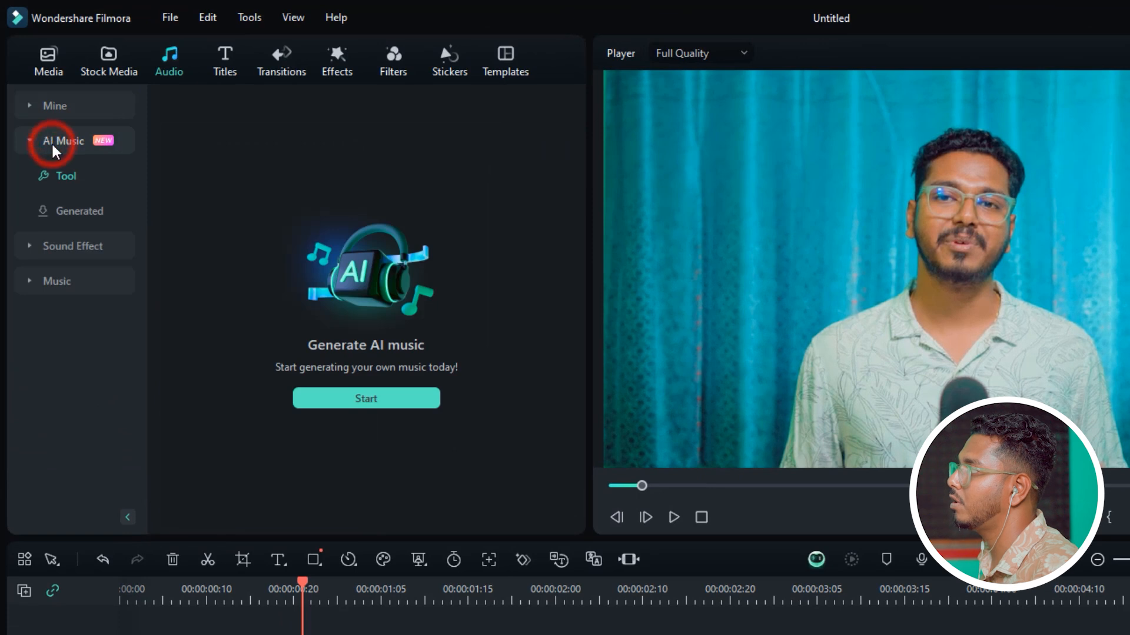
pyautogui.click(351, 398)
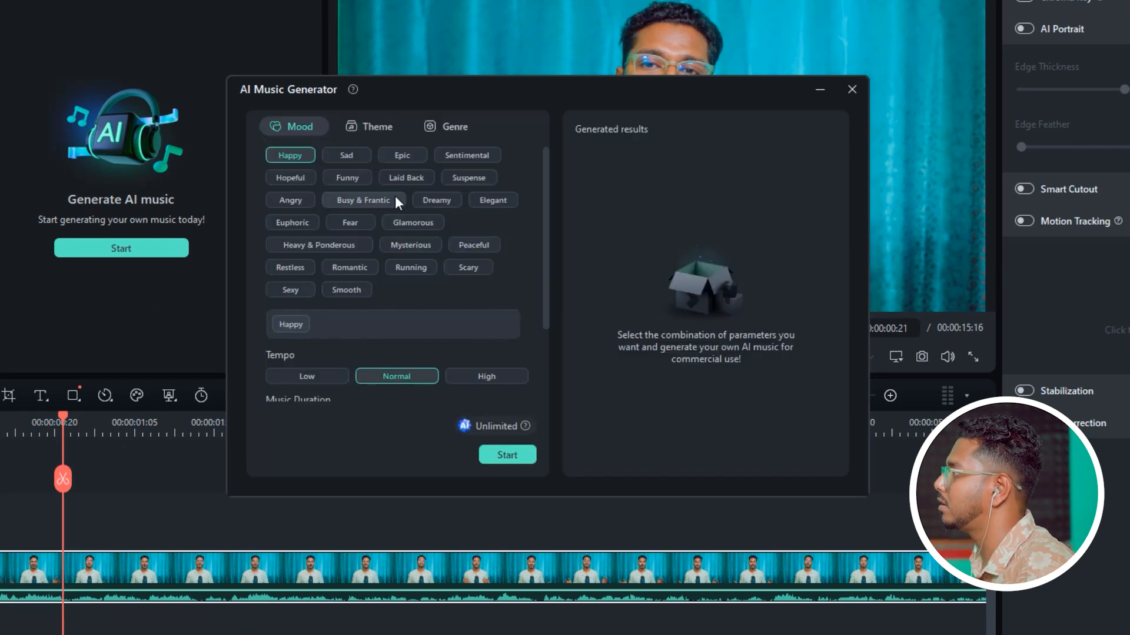
# Step: Choose the Happy mood, Corporate theme and Beats genre for the AI-generated music
pyautogui.click(288, 156)
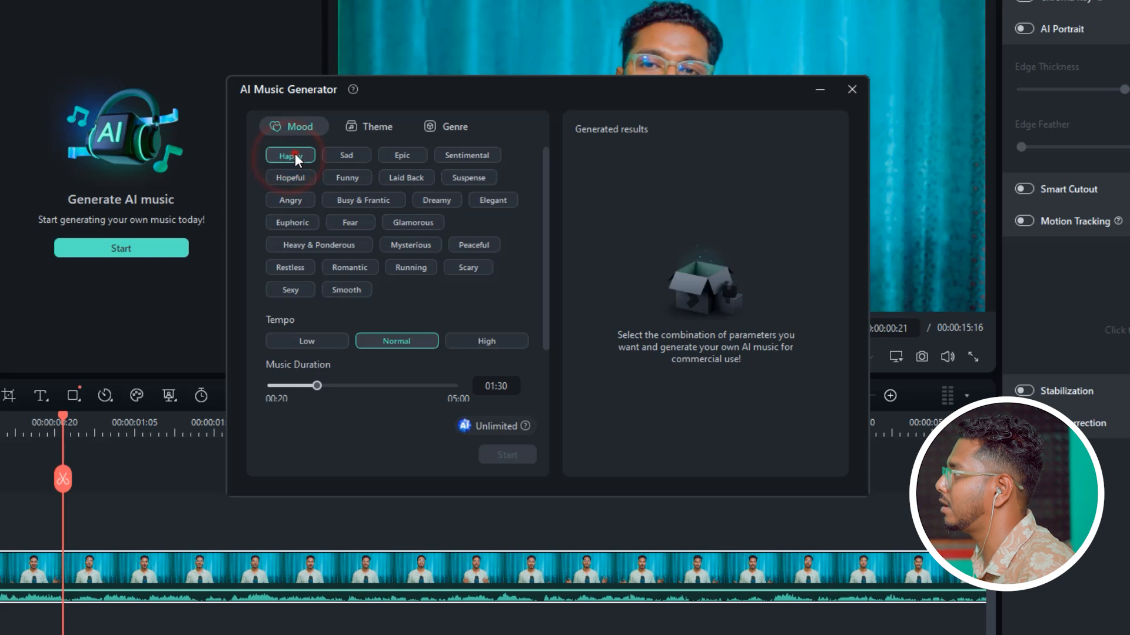
pyautogui.click(294, 154)
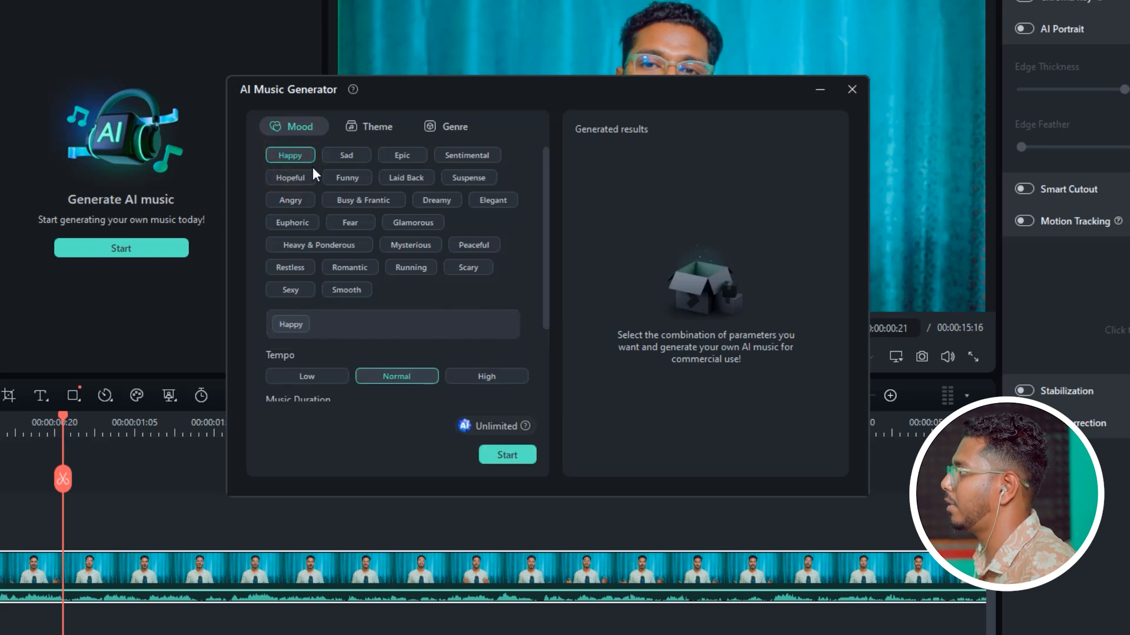
pyautogui.click(363, 130)
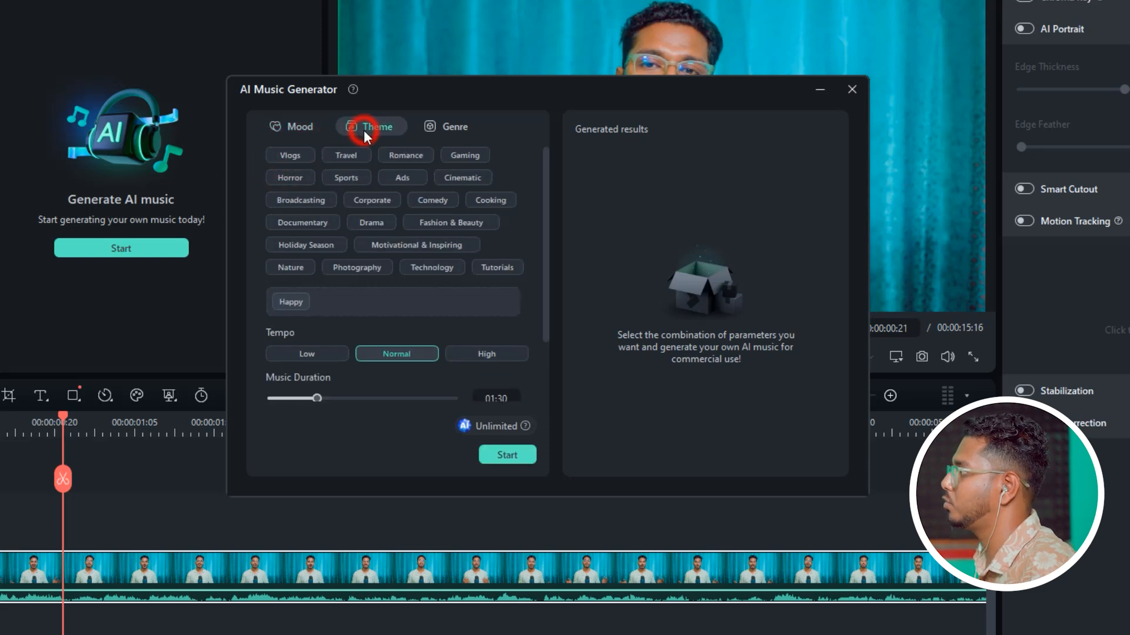
pyautogui.click(370, 201)
pyautogui.click(439, 131)
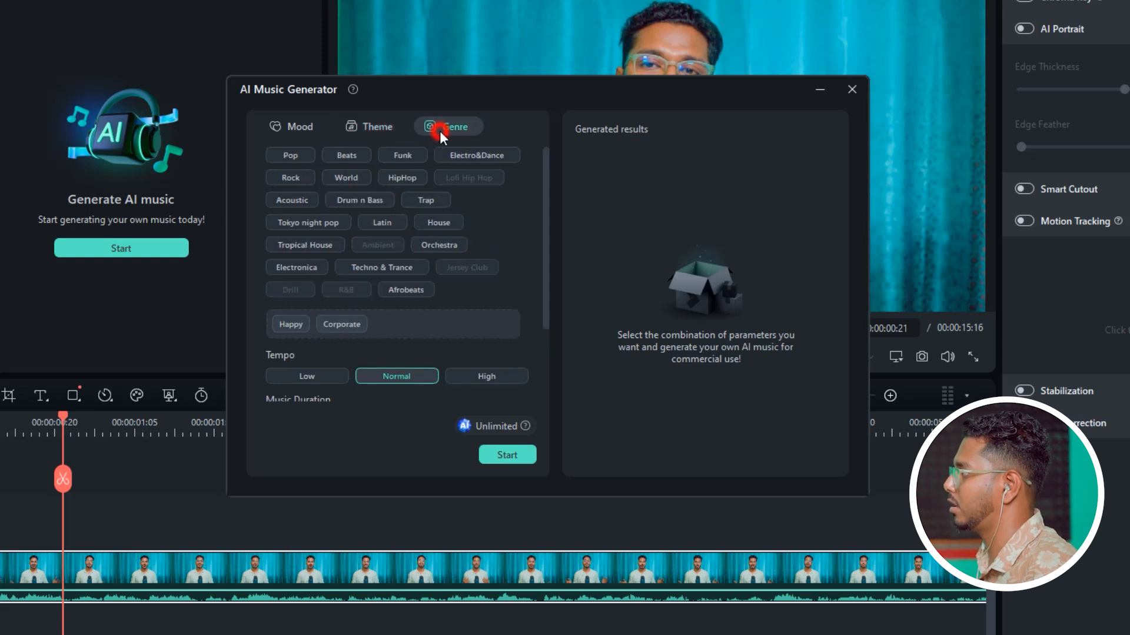
pyautogui.click(342, 158)
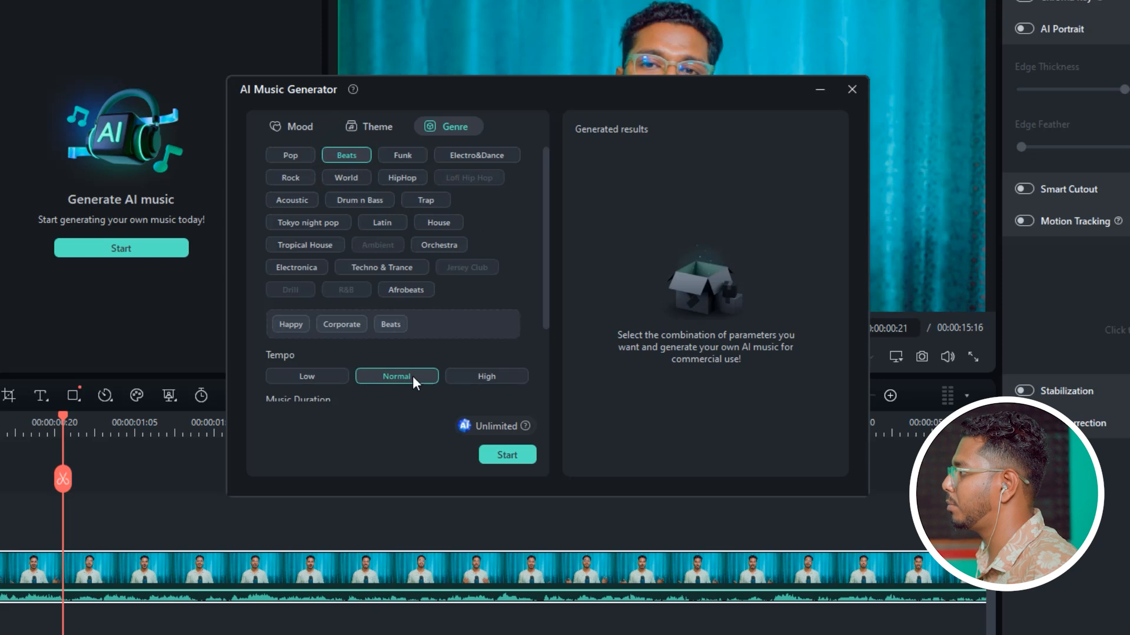
# Step: Set the music duration to 01:47 and generate three AI music tracks
pyautogui.scroll(-5, 420, 378)
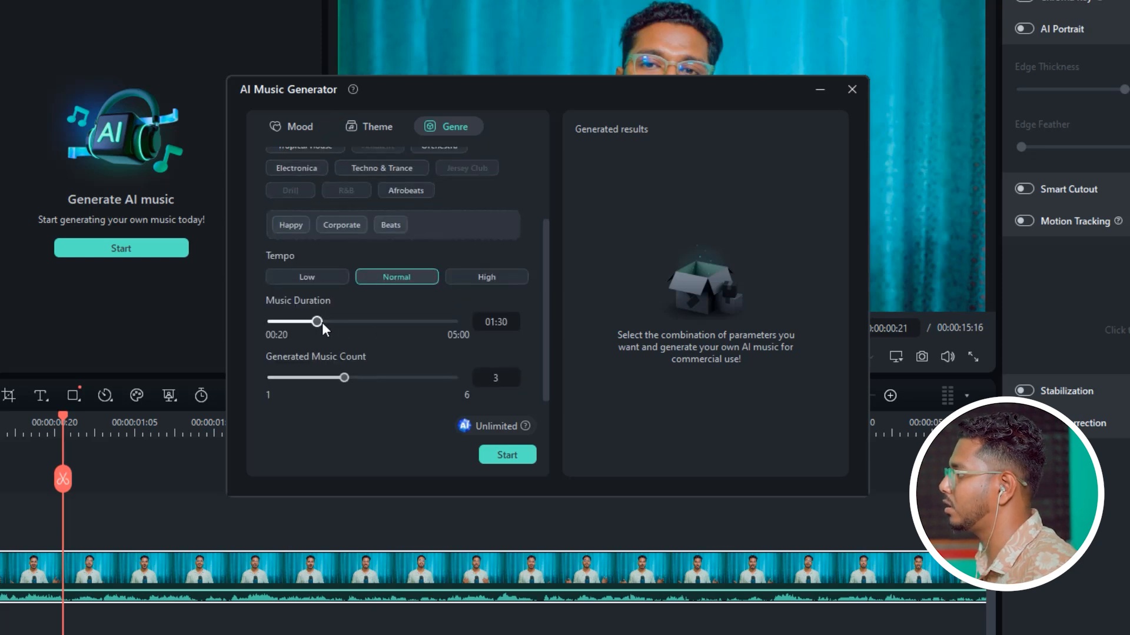
pyautogui.moveTo(319, 321)
pyautogui.mouseDown()
pyautogui.moveTo(340, 321)
pyautogui.moveTo(328, 326)
pyautogui.mouseUp()
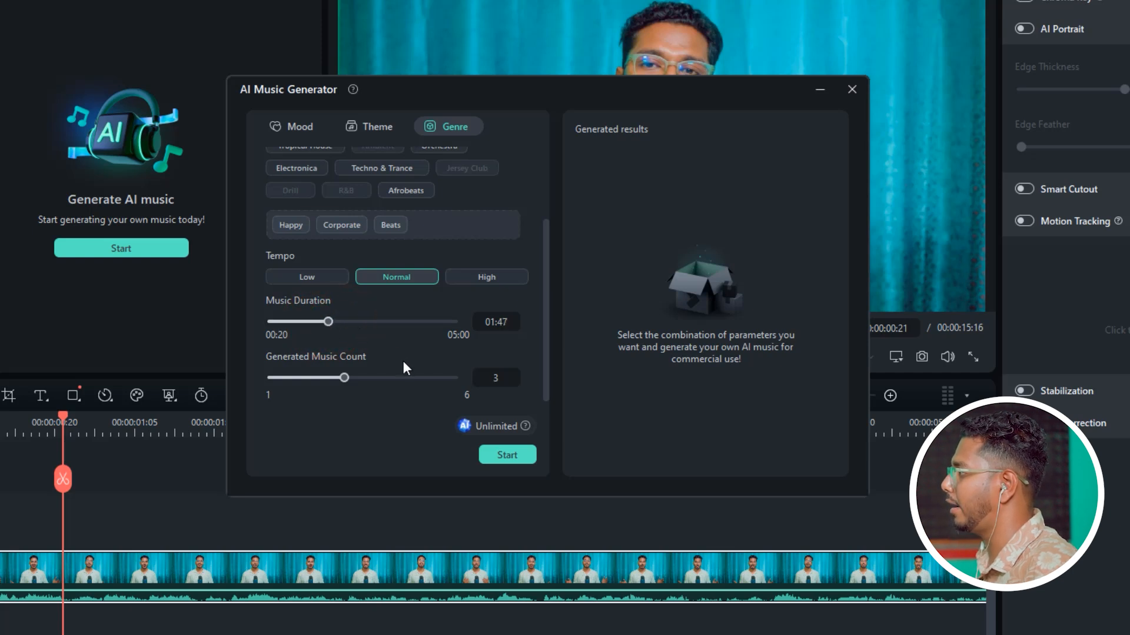
pyautogui.click(499, 460)
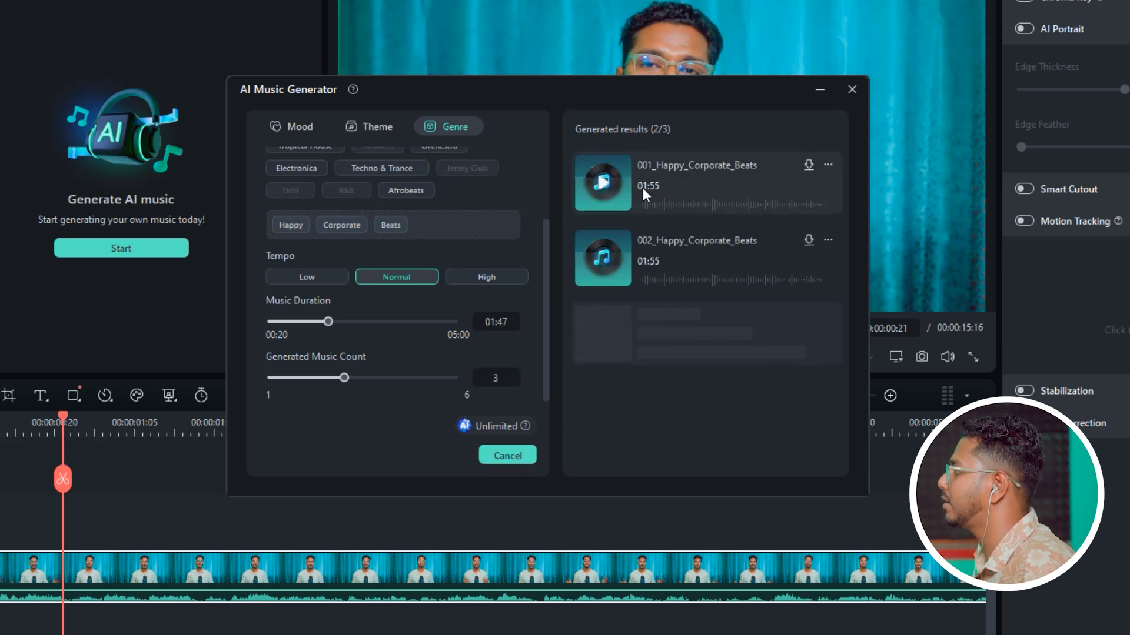
# Step: Preview the first two generated tracks, download 002_Happy_Corporate_Beats and add it to the project
pyautogui.click(602, 181)
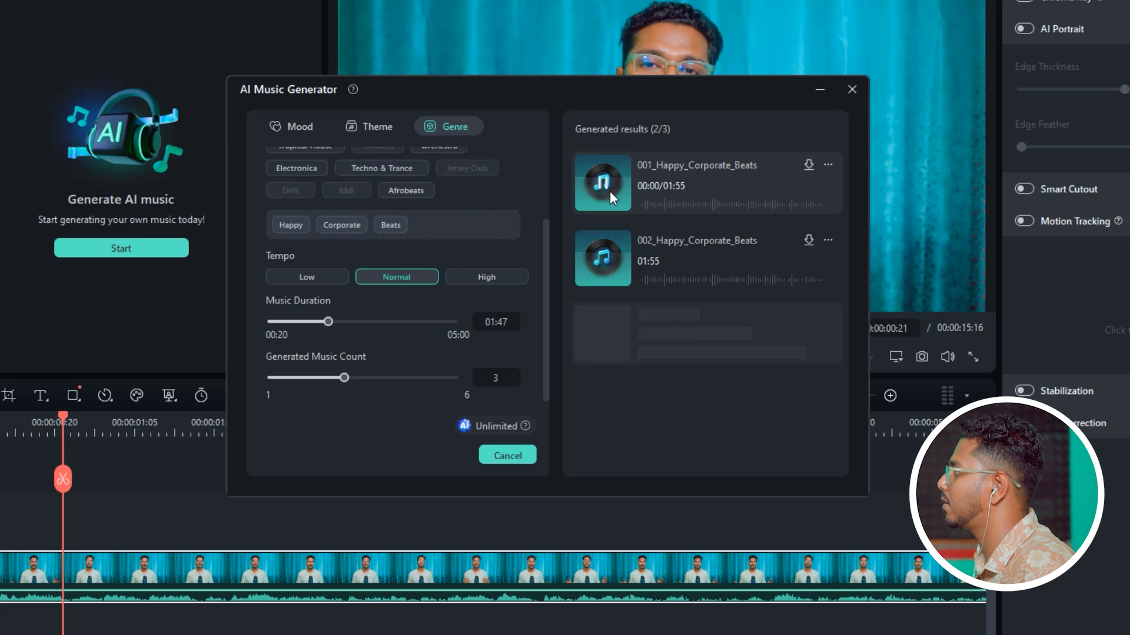
pyautogui.click(602, 257)
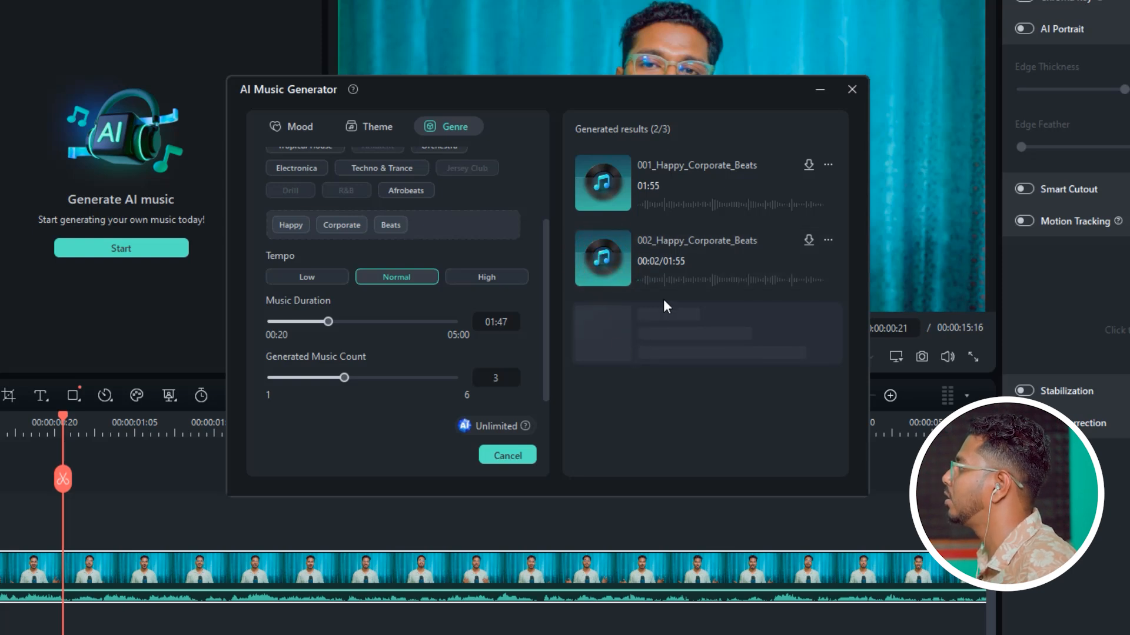
pyautogui.click(809, 240)
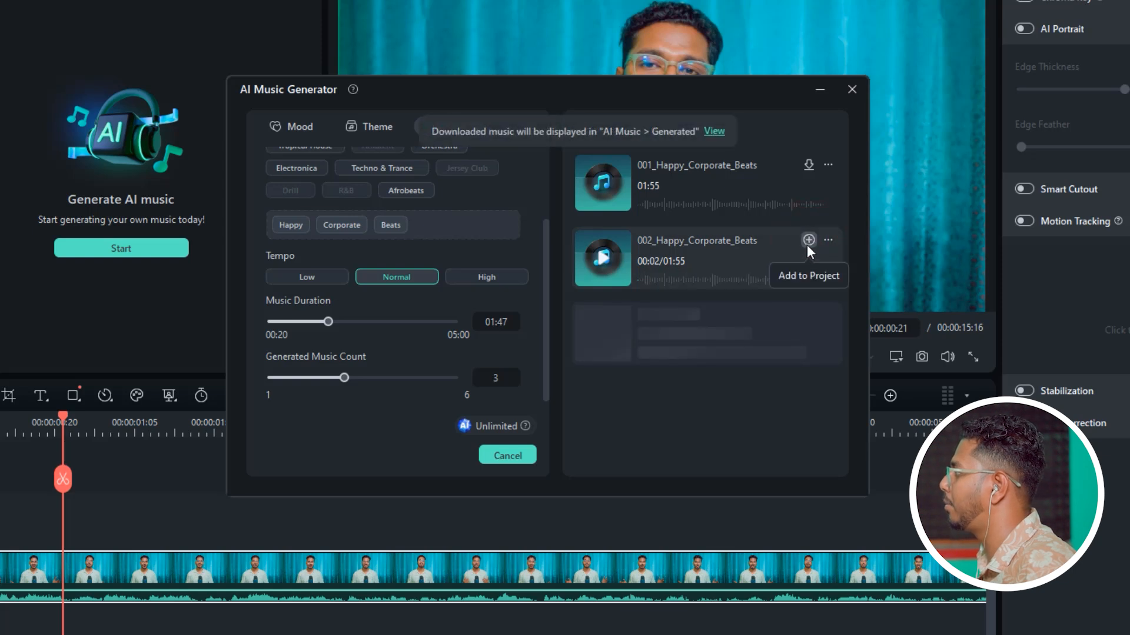
pyautogui.click(809, 239)
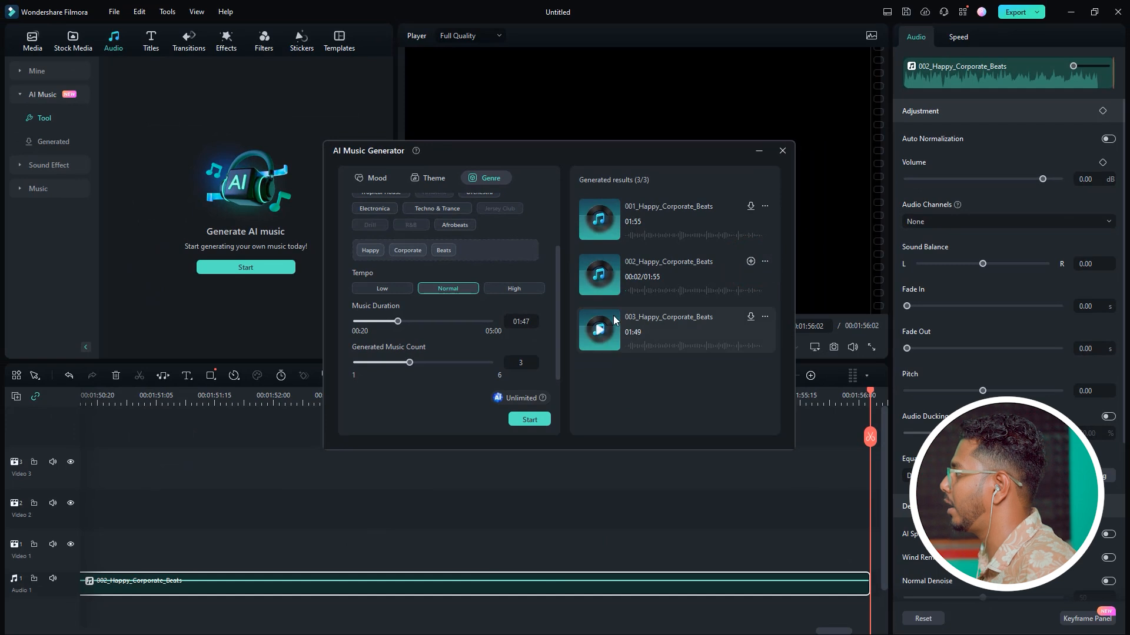
# Step: Preview the third generated track, 003_Happy_Corporate_Beats, and close the AI Music Generator
pyautogui.click(601, 330)
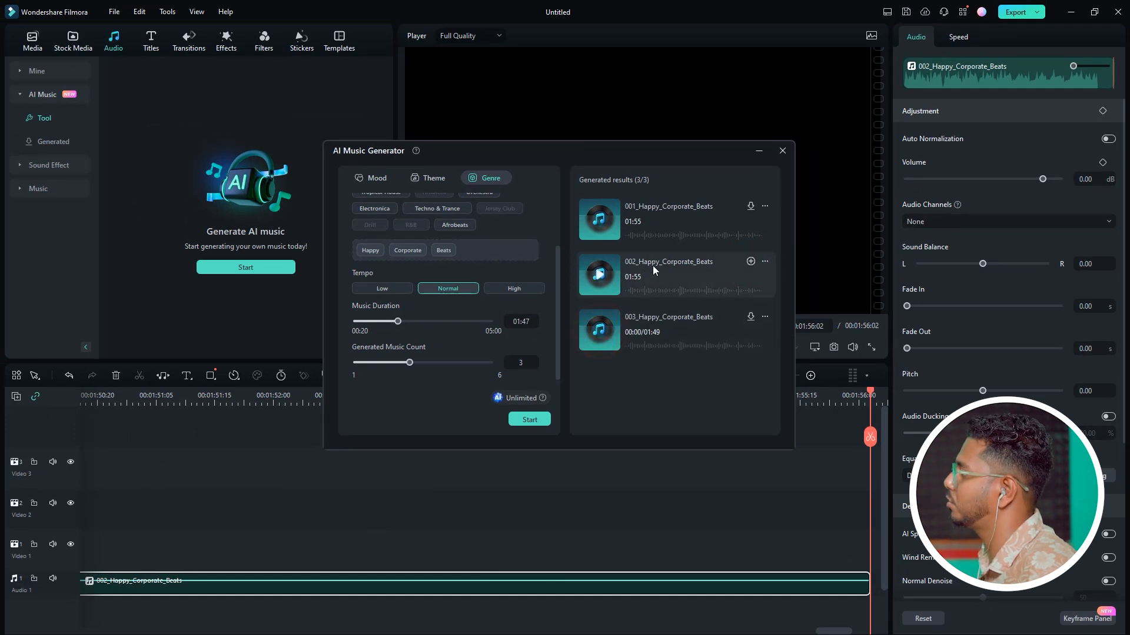
pyautogui.click(782, 151)
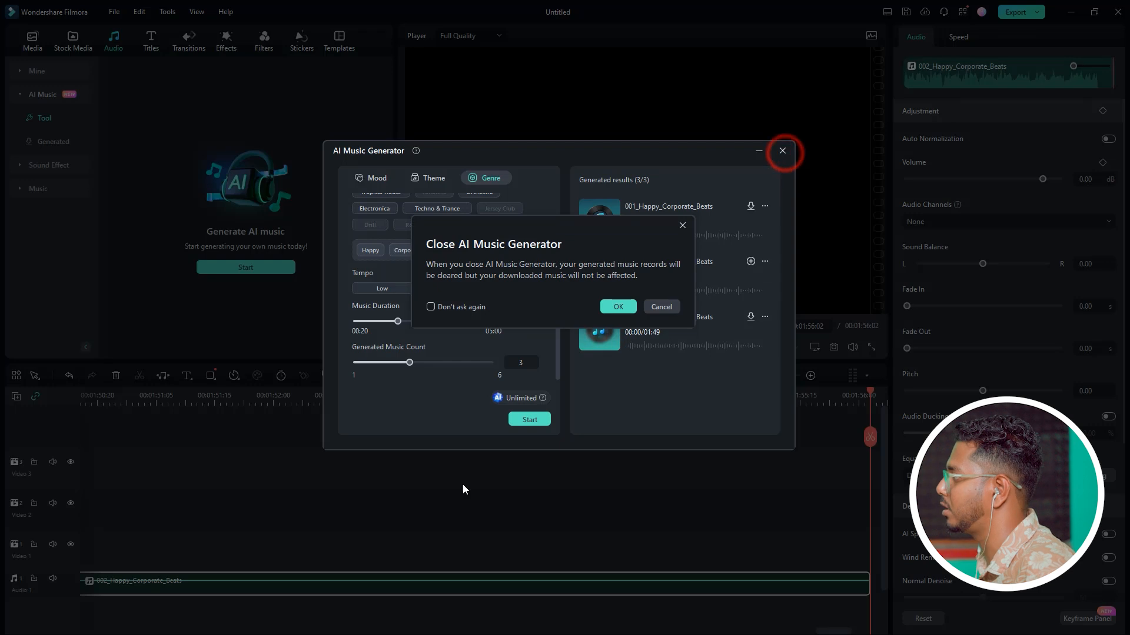
pyautogui.click(618, 307)
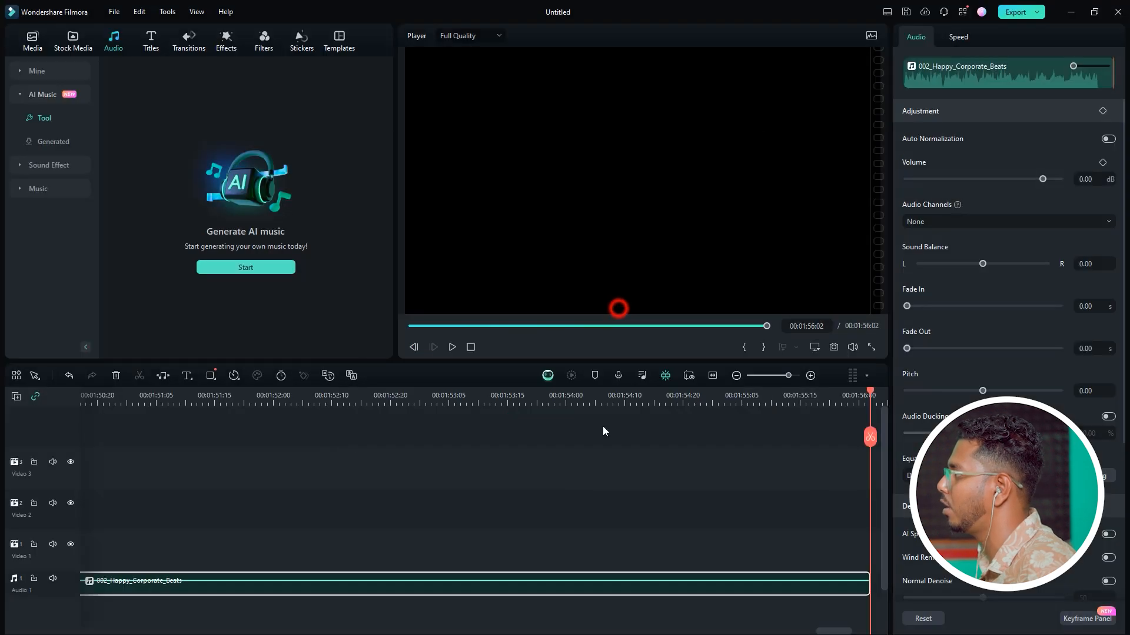
# Step: Move the music to the start of the Audio 1 track and clip C0001 down to the Video 1 track
pyautogui.moveTo(778, 377); pyautogui.dragTo(763, 379)
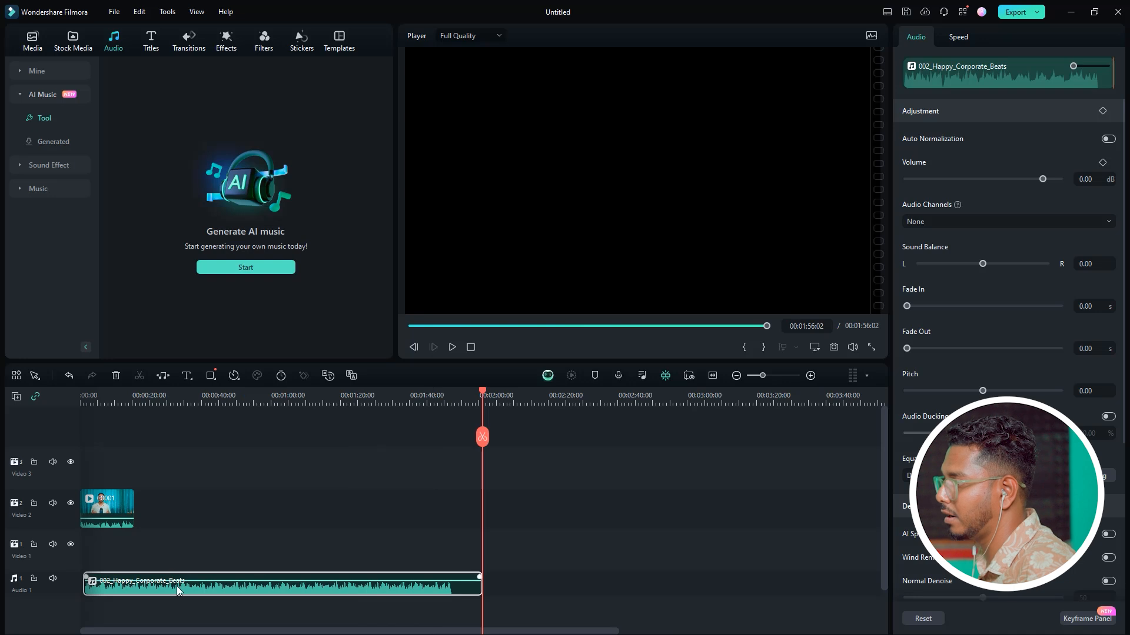
pyautogui.moveTo(163, 595); pyautogui.dragTo(159, 594)
pyautogui.moveTo(104, 508); pyautogui.dragTo(98, 550)
# Step: Return the playhead to the timeline start and trim the end of the music to 00:00:25:09
pyautogui.moveTo(120, 397); pyautogui.dragTo(52, 420)
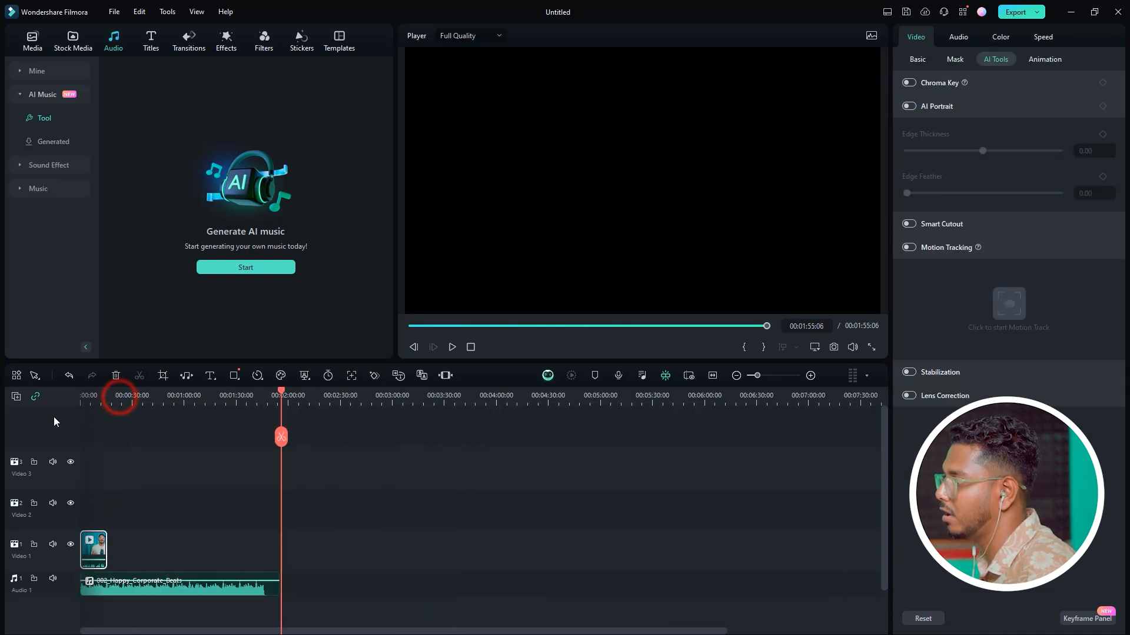
pyautogui.moveTo(279, 398); pyautogui.dragTo(1, 424)
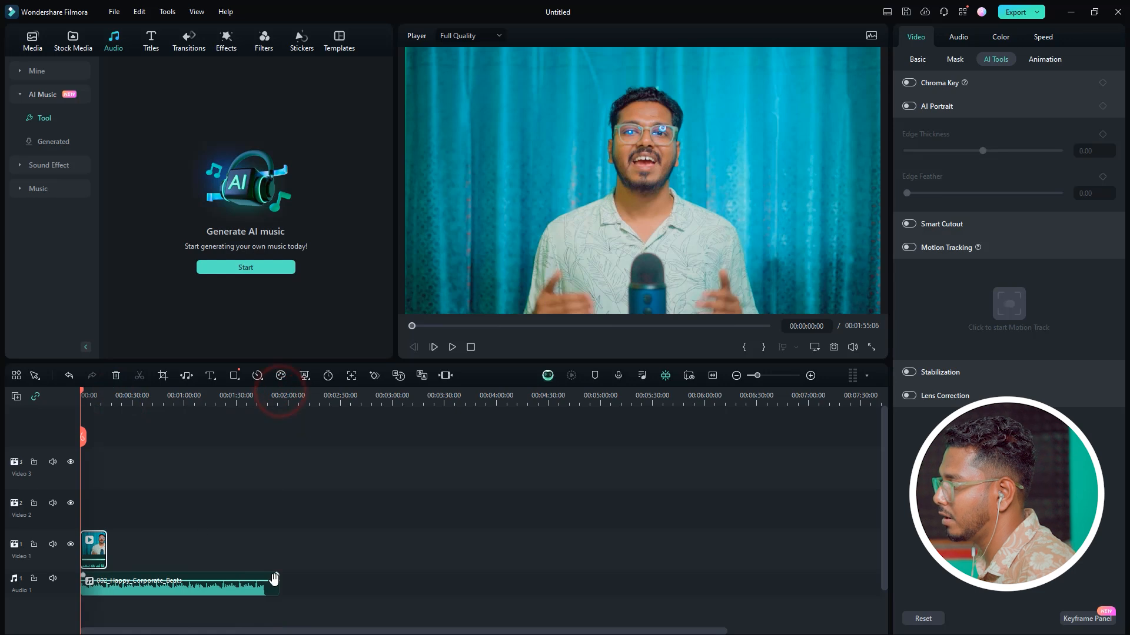
pyautogui.moveTo(278, 582); pyautogui.dragTo(122, 582)
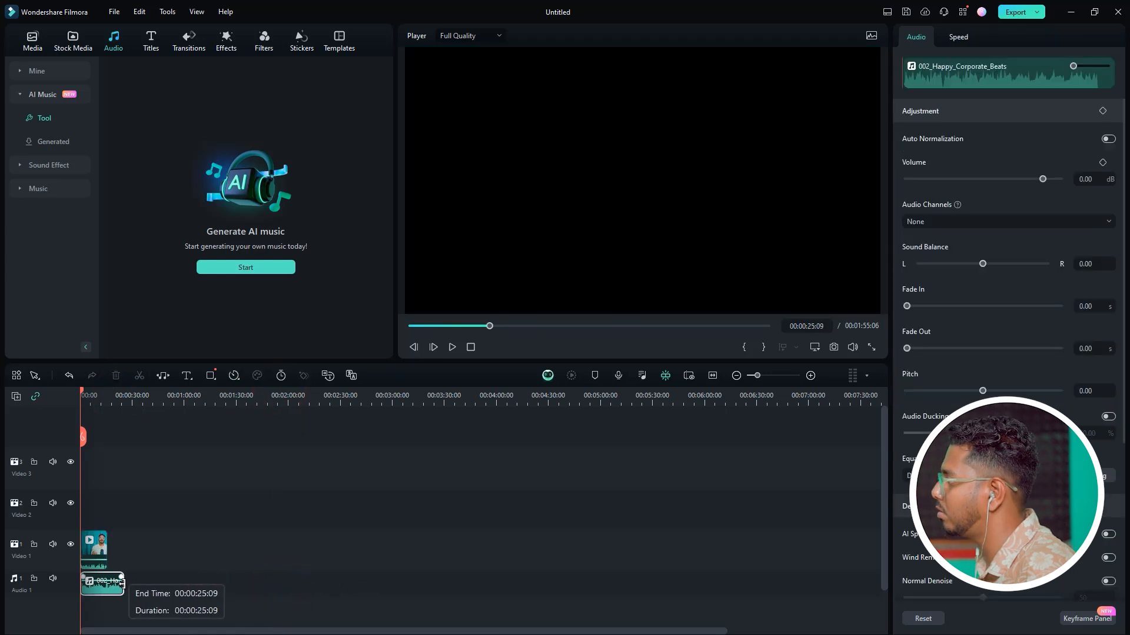
pyautogui.click(788, 375)
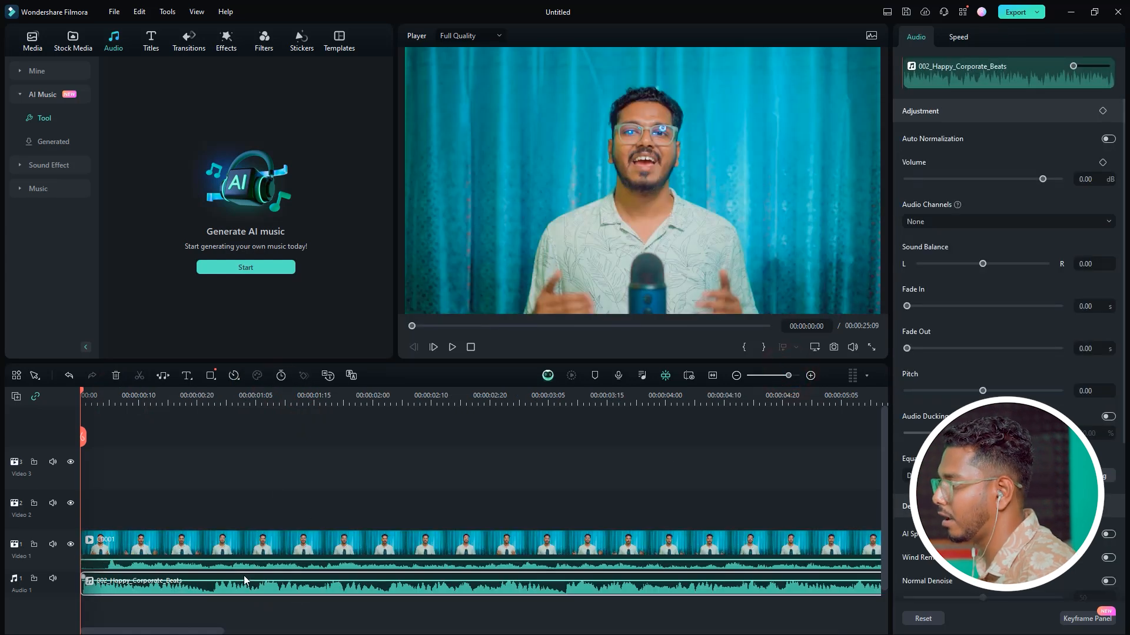
# Step: Lower the music volume to about -16.69 dB, play it against the voice, and reduce it further to -18.75 dB with another playback check
pyautogui.moveTo(277, 579); pyautogui.dragTo(267, 587)
pyautogui.press('space')
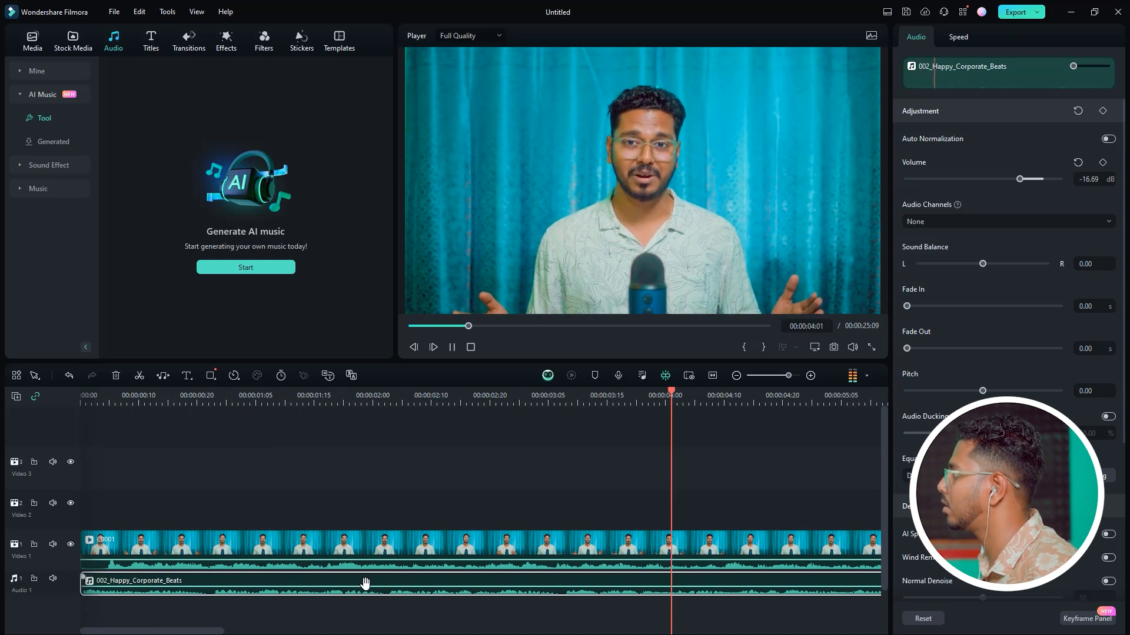
pyautogui.press('space')
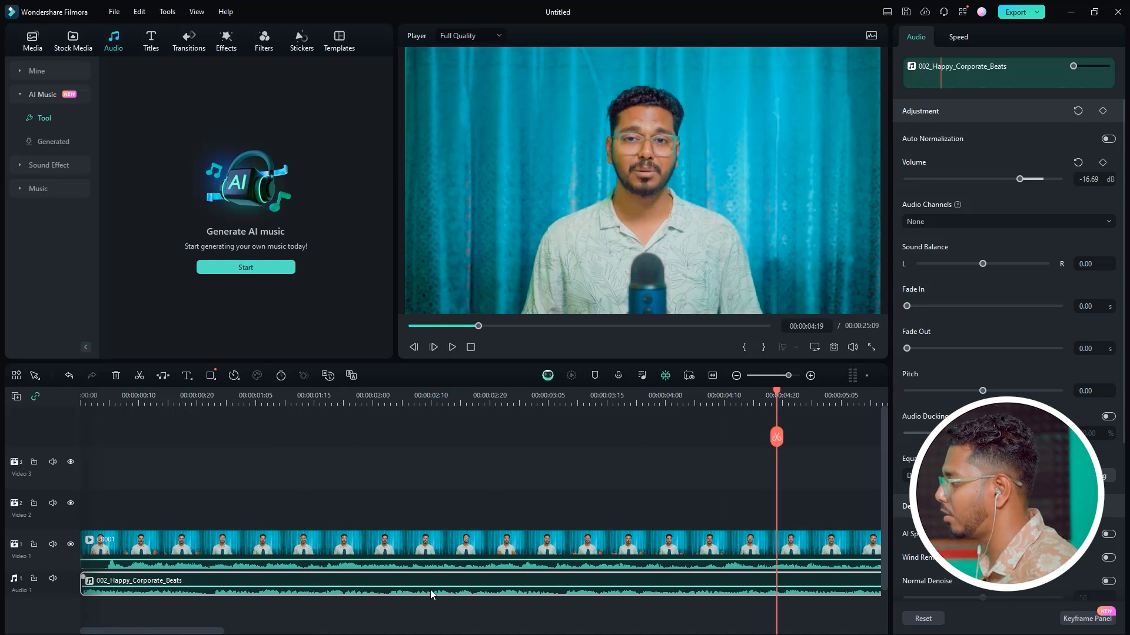
pyautogui.moveTo(433, 588); pyautogui.dragTo(441, 587)
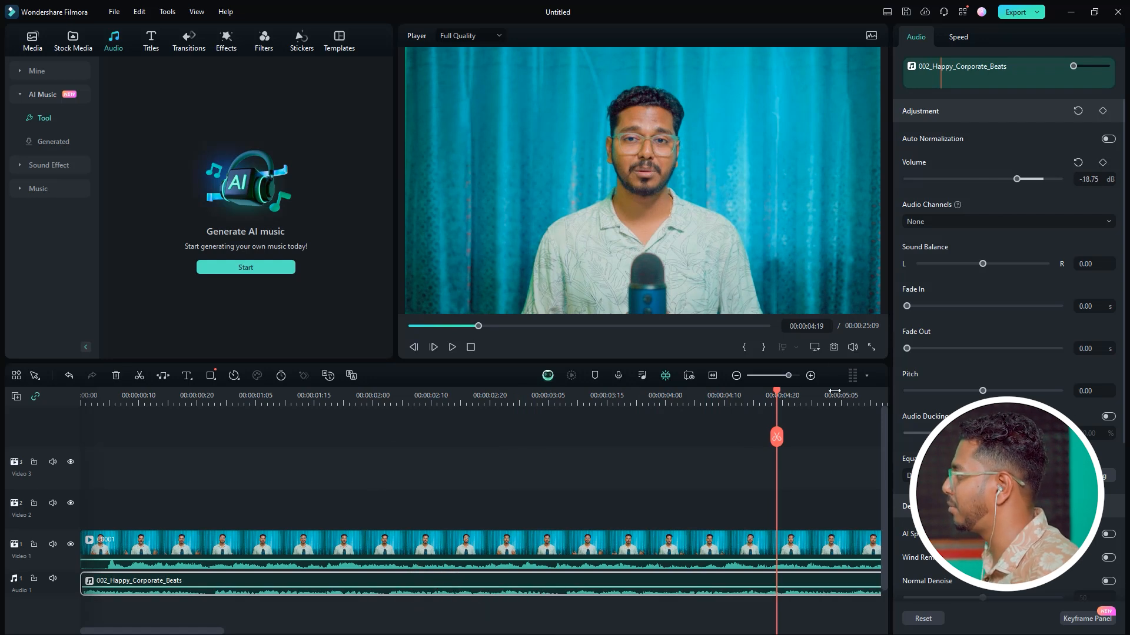
pyautogui.moveTo(785, 380); pyautogui.dragTo(782, 380)
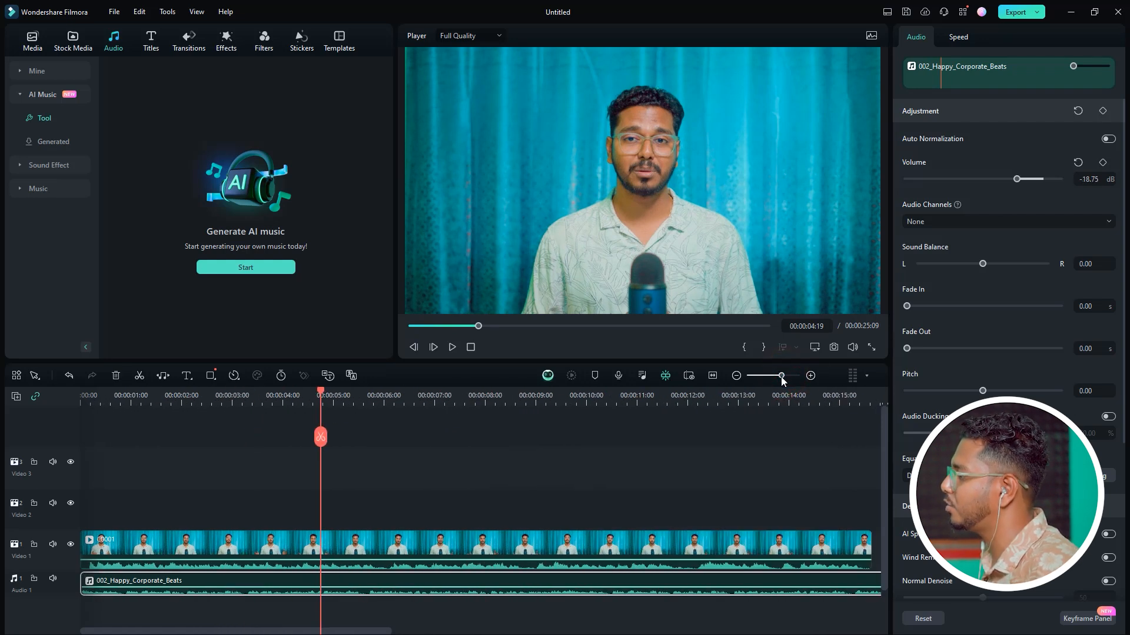
pyautogui.press('space')
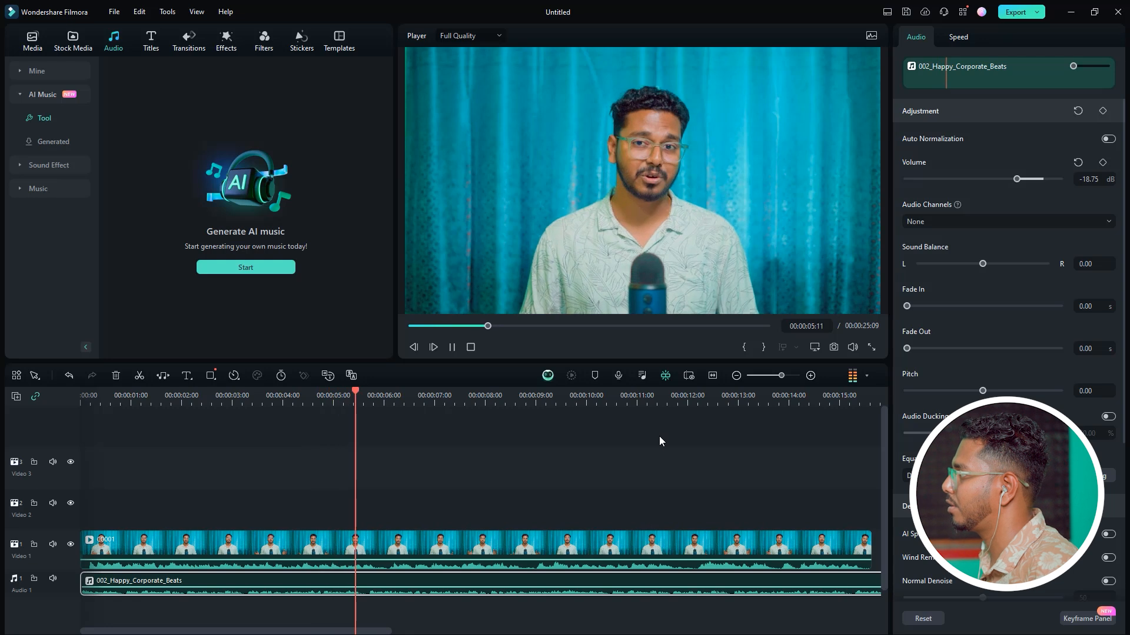
pyautogui.press('space')
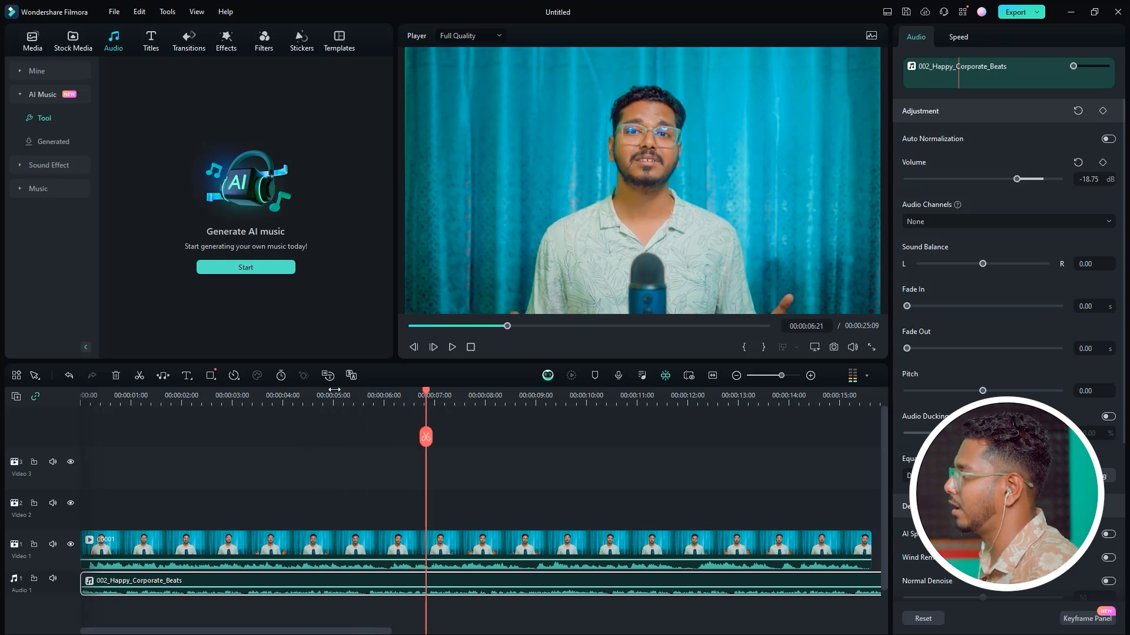
# Step: Place the playhead between 5 and 6 seconds and search the stock media library for "social media"
pyautogui.moveTo(433, 391); pyautogui.dragTo(373, 406)
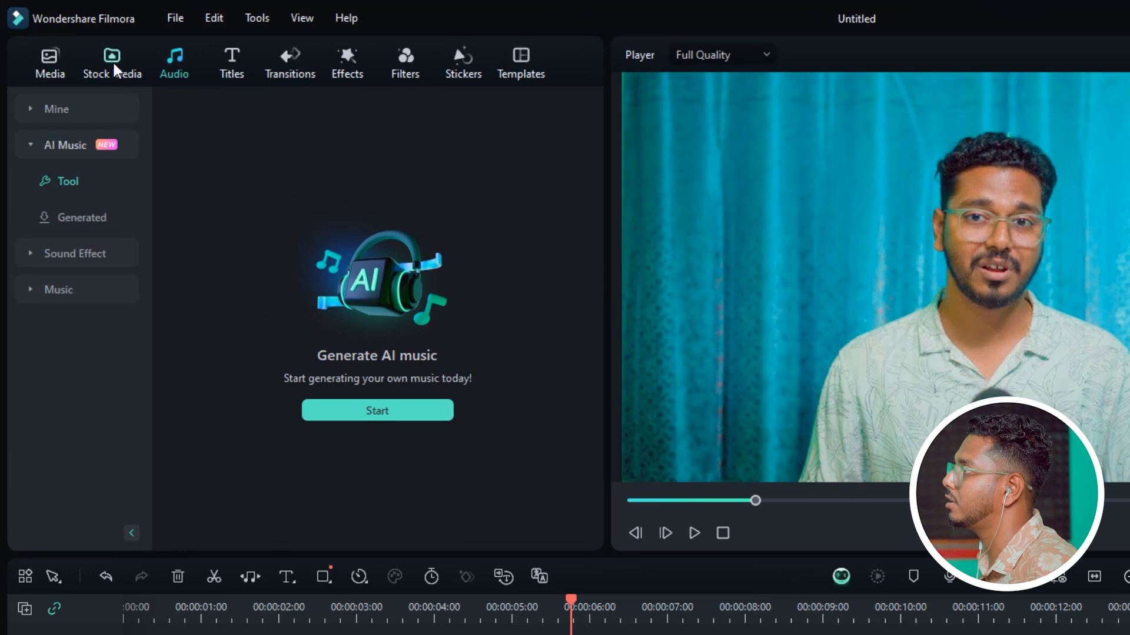
pyautogui.click(115, 71)
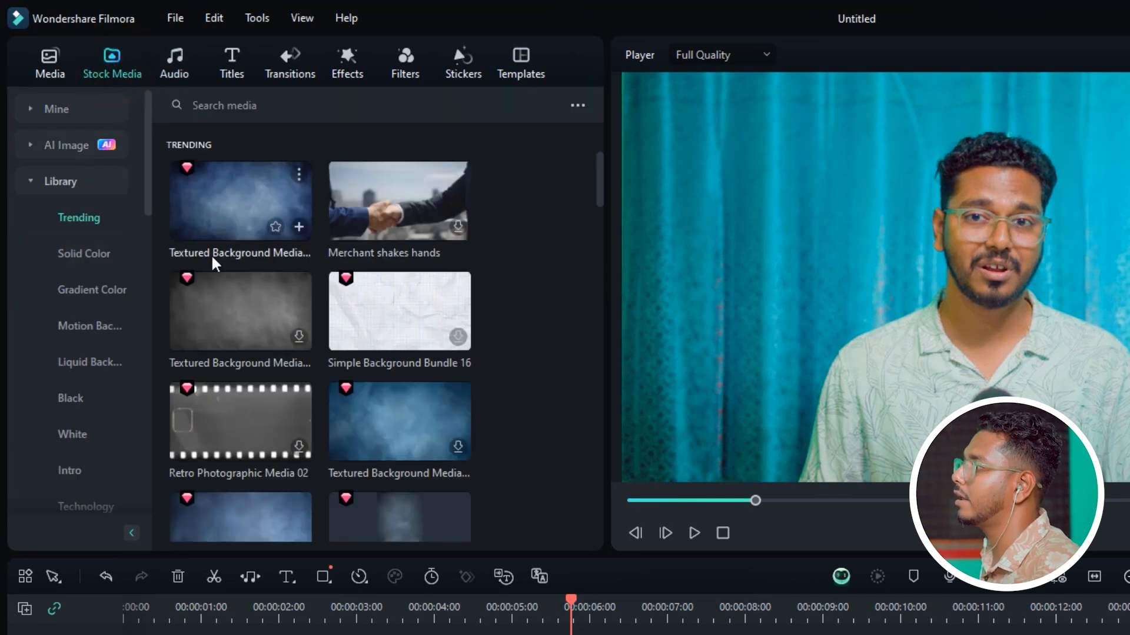
pyautogui.scroll(-3, 253, 299)
pyautogui.scroll(3, 259, 298)
pyautogui.click(228, 104)
pyautogui.write('social media')
pyautogui.press('Return')
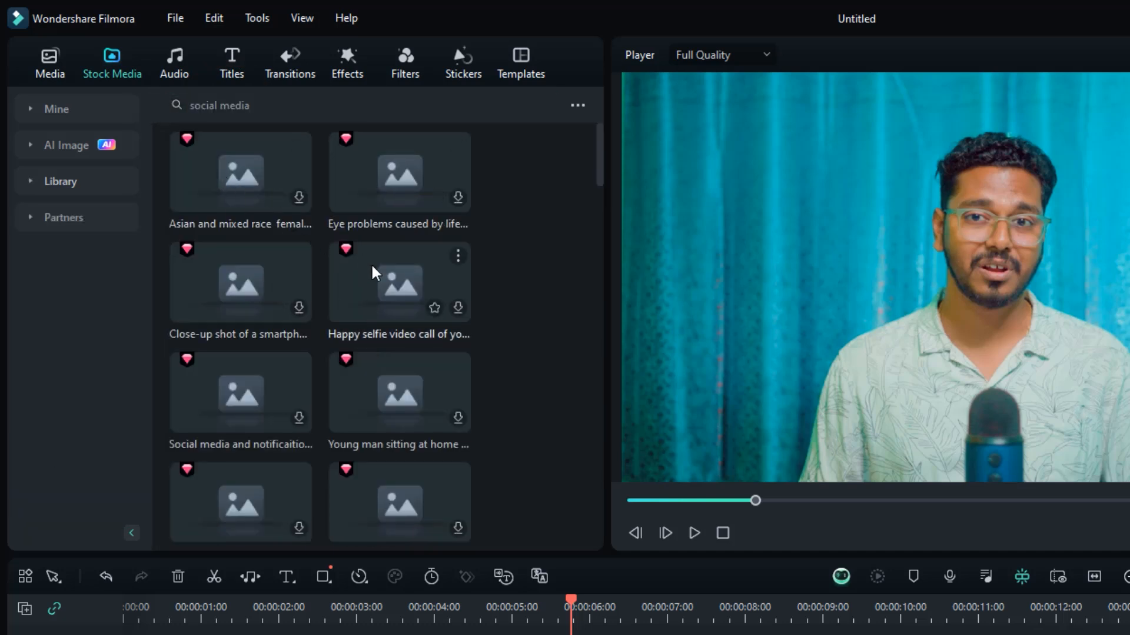
# Step: Download the close-up smartphone stock clip, try inserting it at the playhead on Video 1, and undo the insertion
pyautogui.click(297, 309)
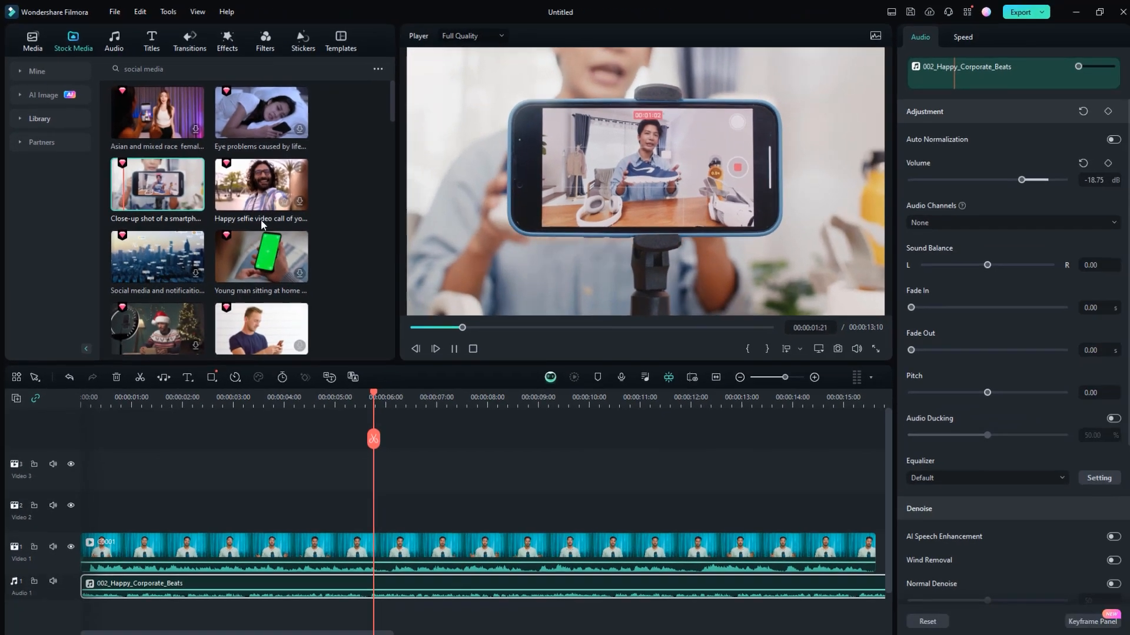
pyautogui.click(194, 202)
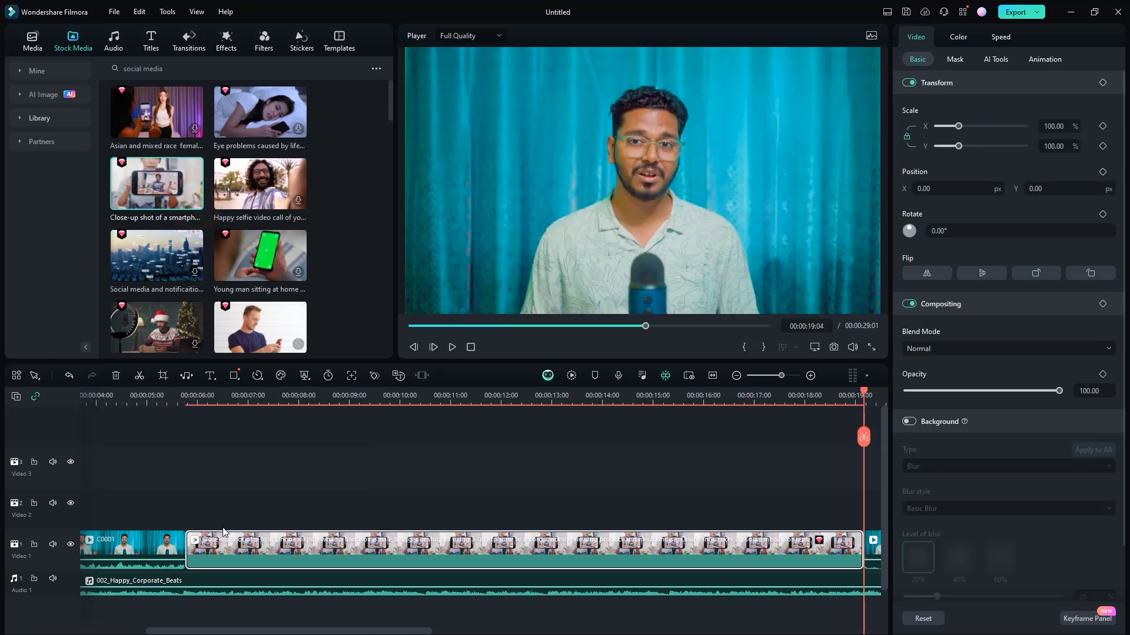
pyautogui.hotkey('ctrl', 'z')
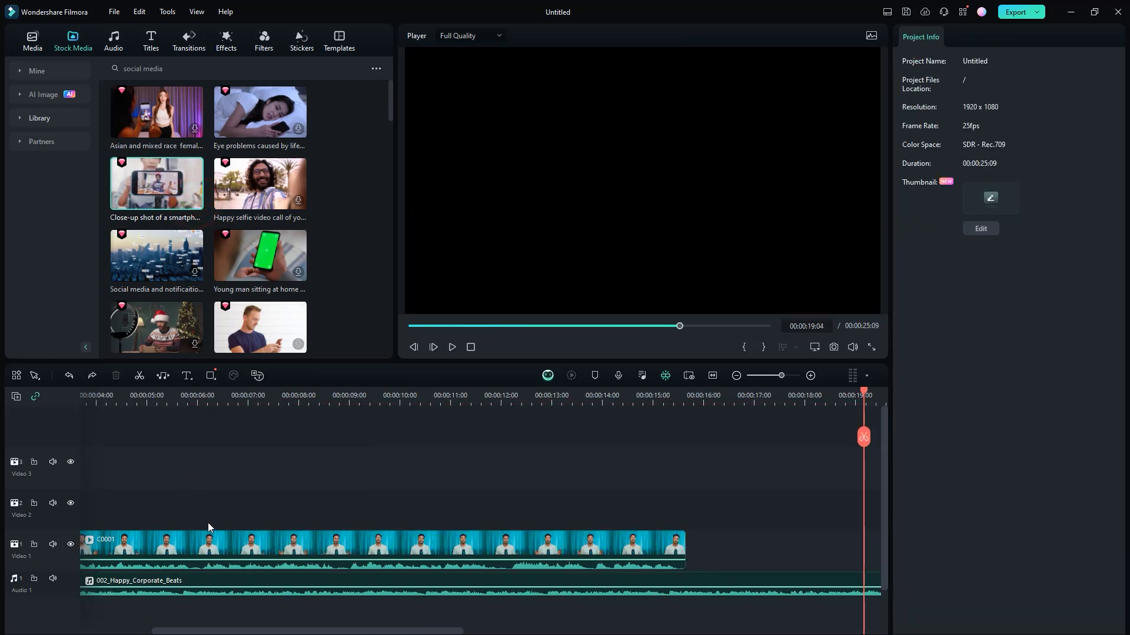
# Step: Lock the Video 1 track and place the close-up smartphone clip on Video 2, starting just after 4 seconds
pyautogui.click(34, 546)
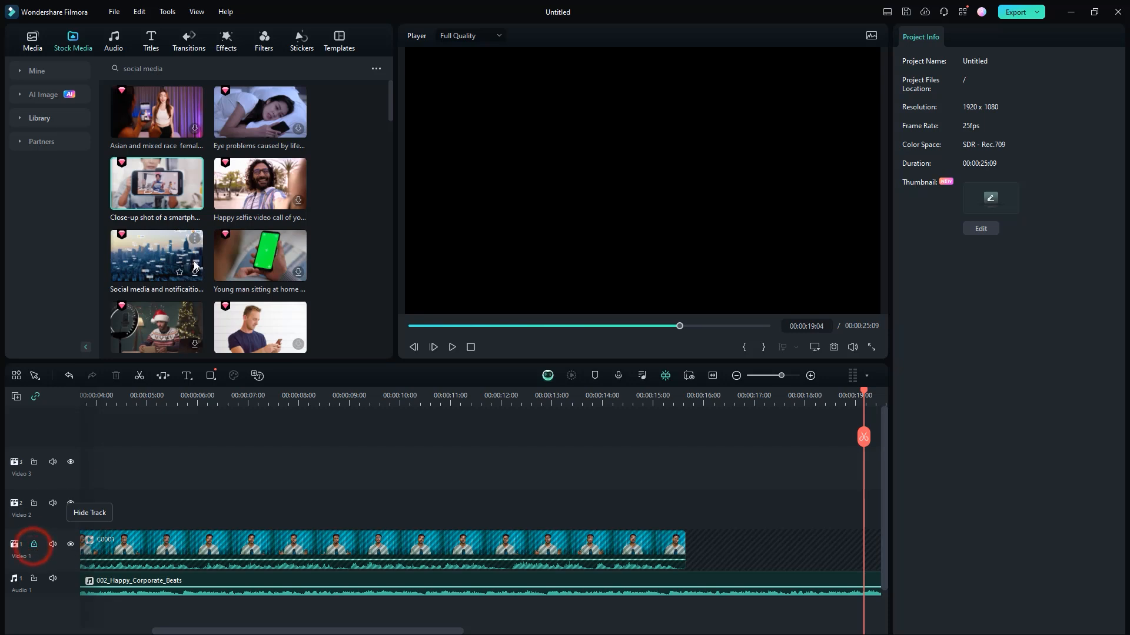
pyautogui.click(193, 201)
pyautogui.moveTo(248, 516)
pyautogui.mouseDown()
pyautogui.moveTo(48, 511)
pyautogui.moveTo(242, 516)
pyautogui.mouseUp()
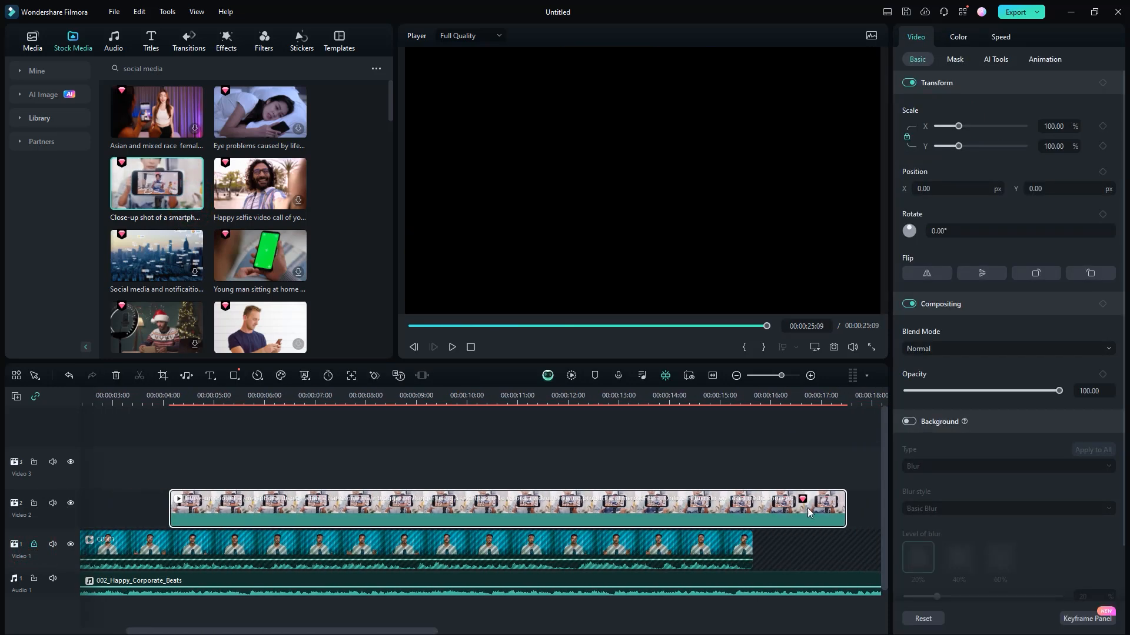
# Step: Trim the end of the smartphone clip on Video 2 to 00:00:05:08, playing it back to check the length
pyautogui.moveTo(847, 517); pyautogui.dragTo(245, 516)
pyautogui.click(165, 396)
pyautogui.press('space')
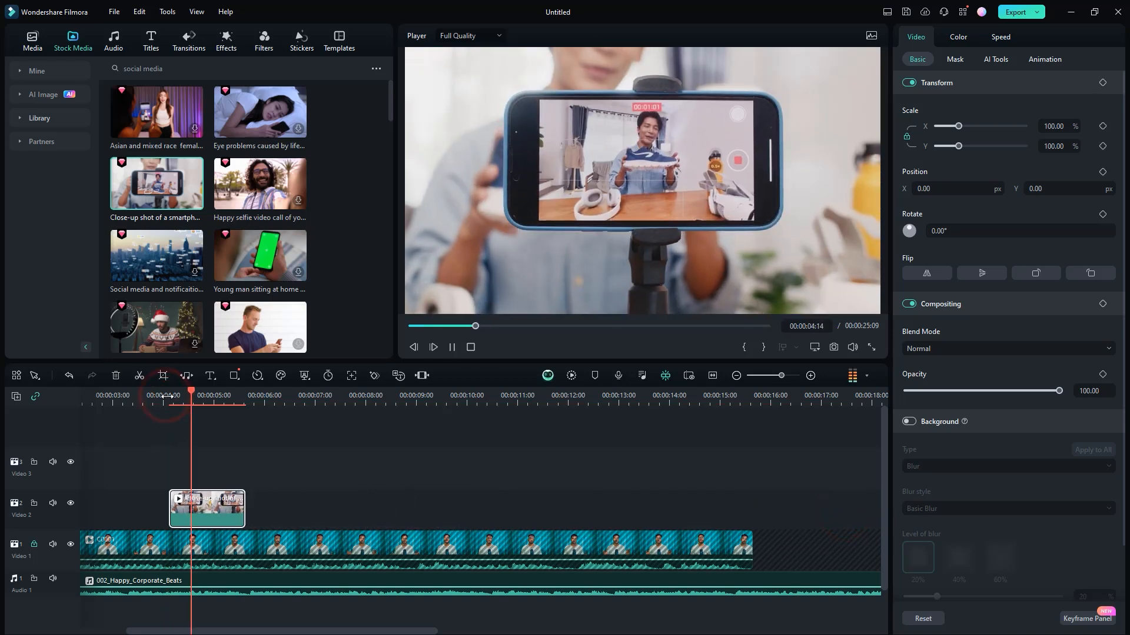
pyautogui.moveTo(247, 515); pyautogui.dragTo(230, 515)
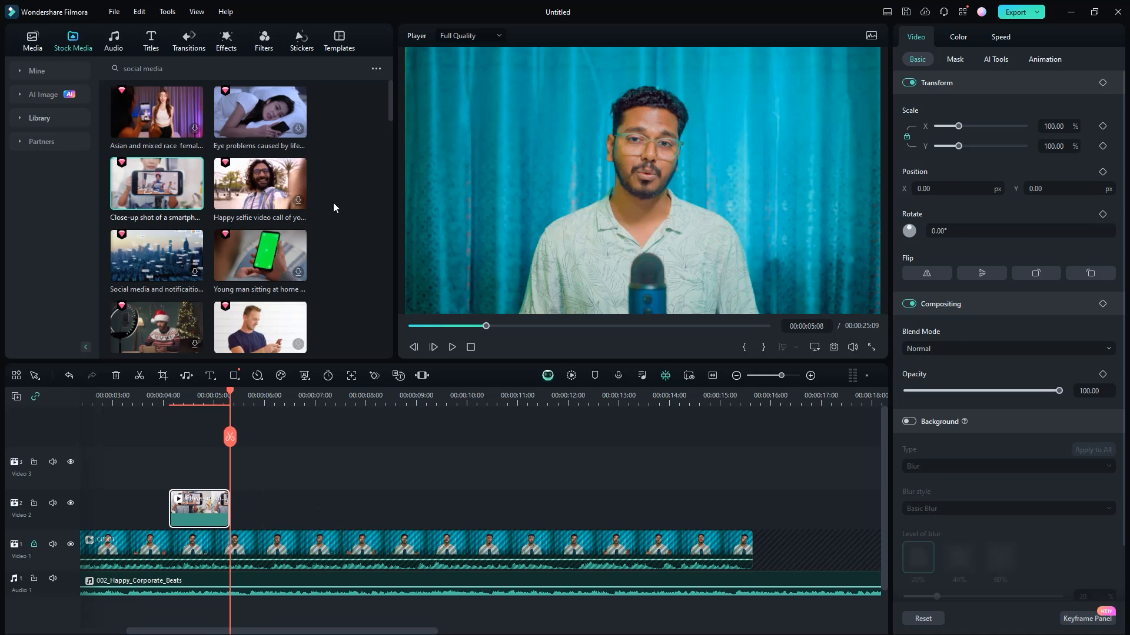
# Step: Download the Game UI Set Pack Title 02 title, place it directly after the smartphone clip on Video 2, and preview it
pyautogui.click(152, 42)
pyautogui.scroll(-5, 227, 231)
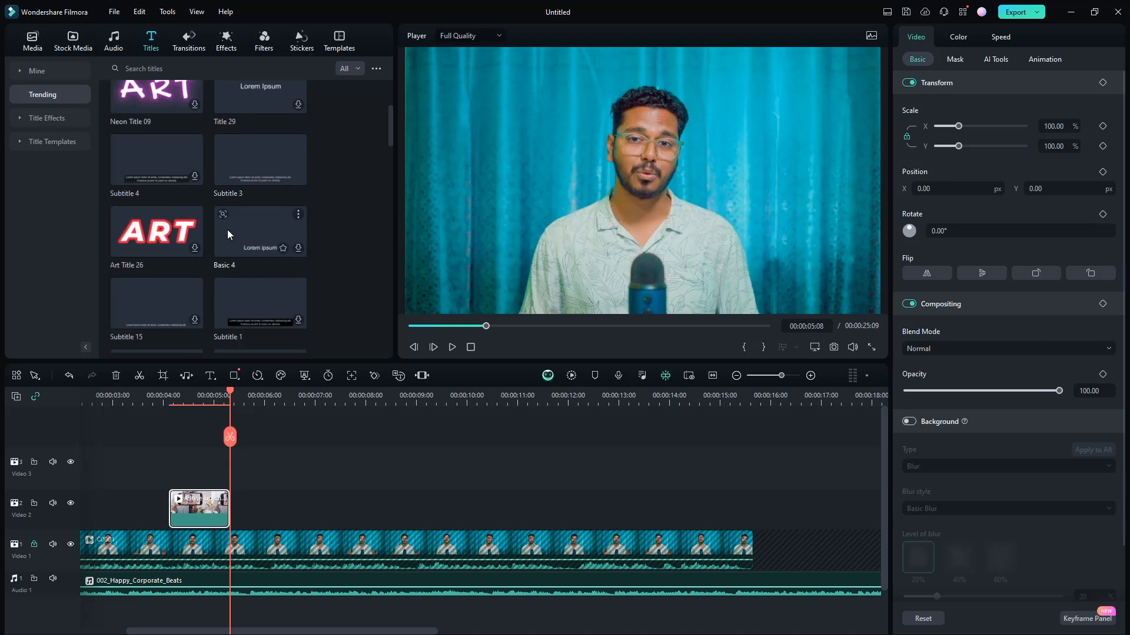
pyautogui.scroll(-3, 233, 228)
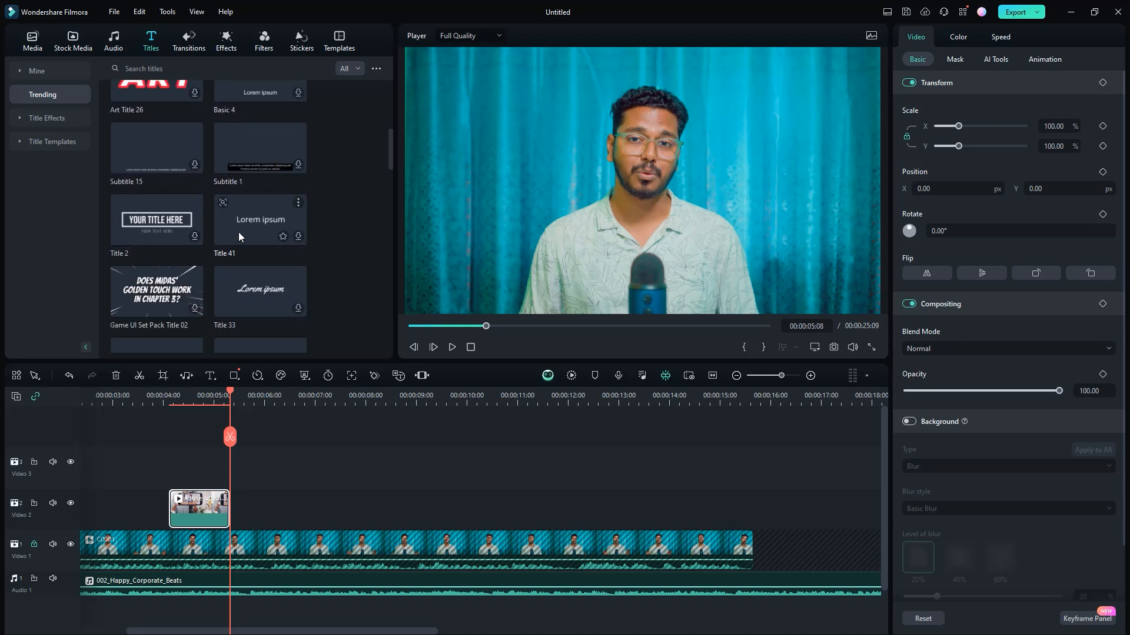
pyautogui.scroll(-1, 239, 233)
pyautogui.click(189, 281)
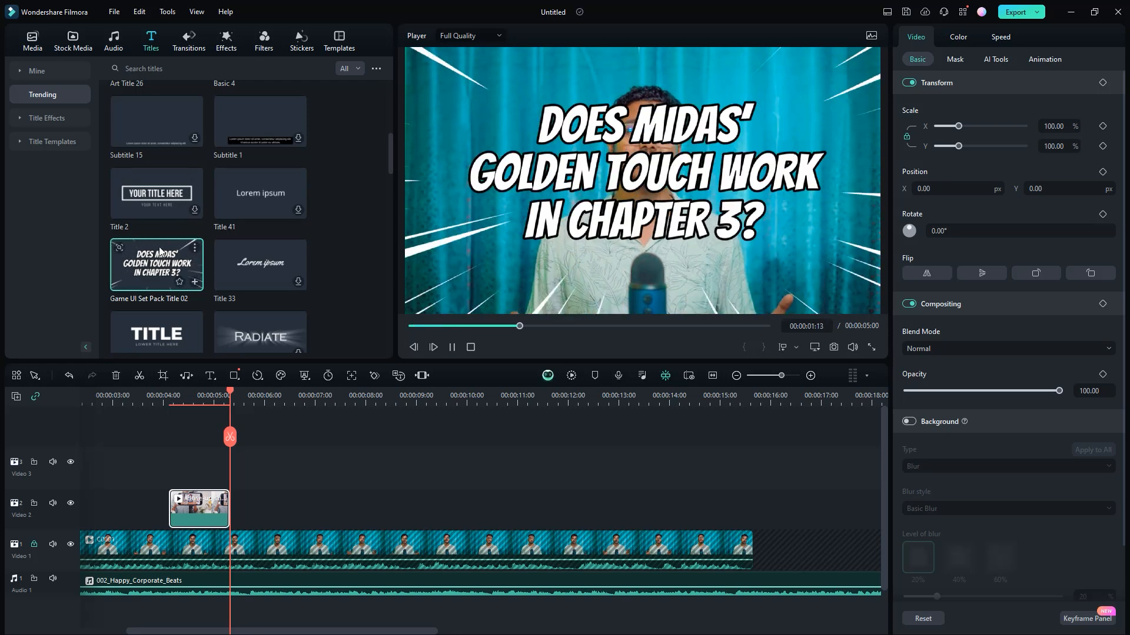
pyautogui.moveTo(160, 252); pyautogui.dragTo(238, 508)
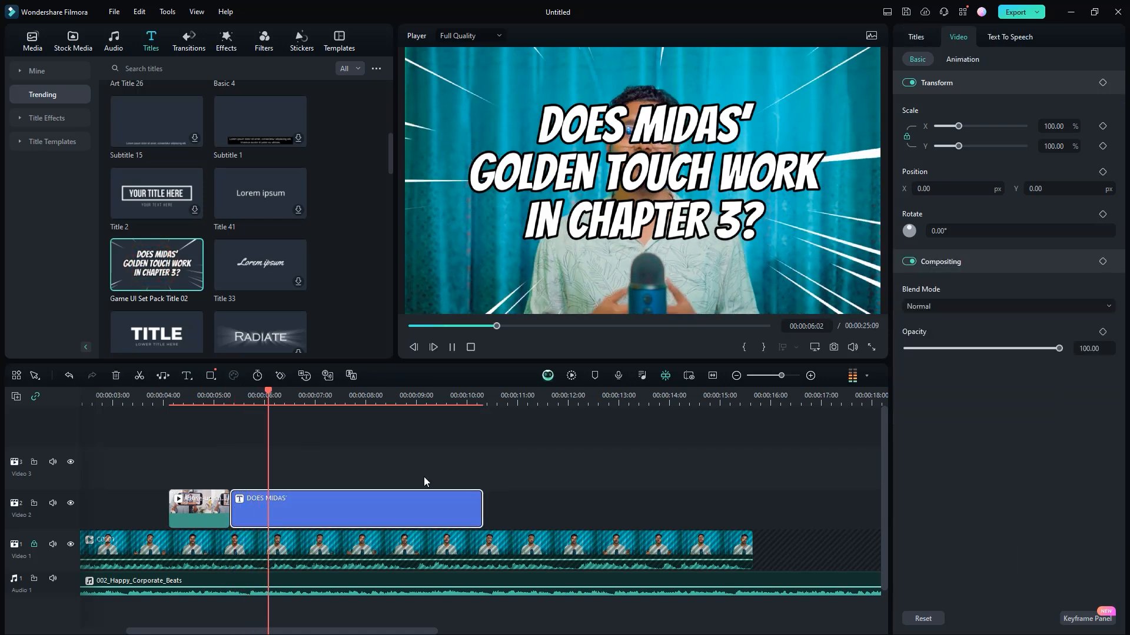
pyautogui.press('space')
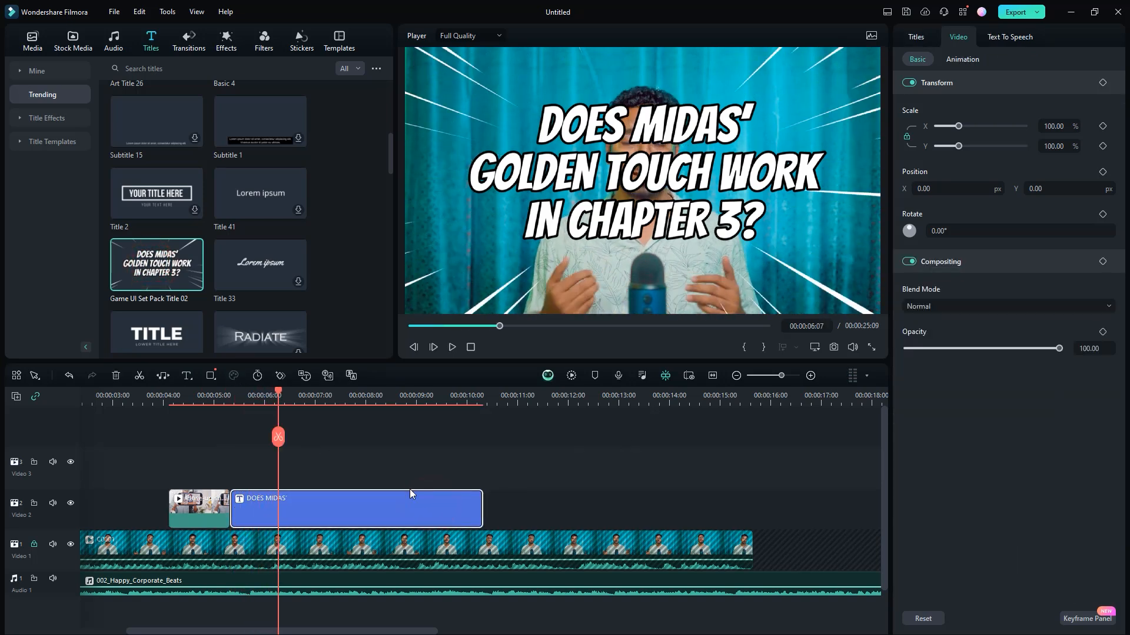
# Step: Replace the title's text with "I Am Editor"
pyautogui.click(919, 37)
pyautogui.moveTo(960, 184); pyautogui.dragTo(886, 160)
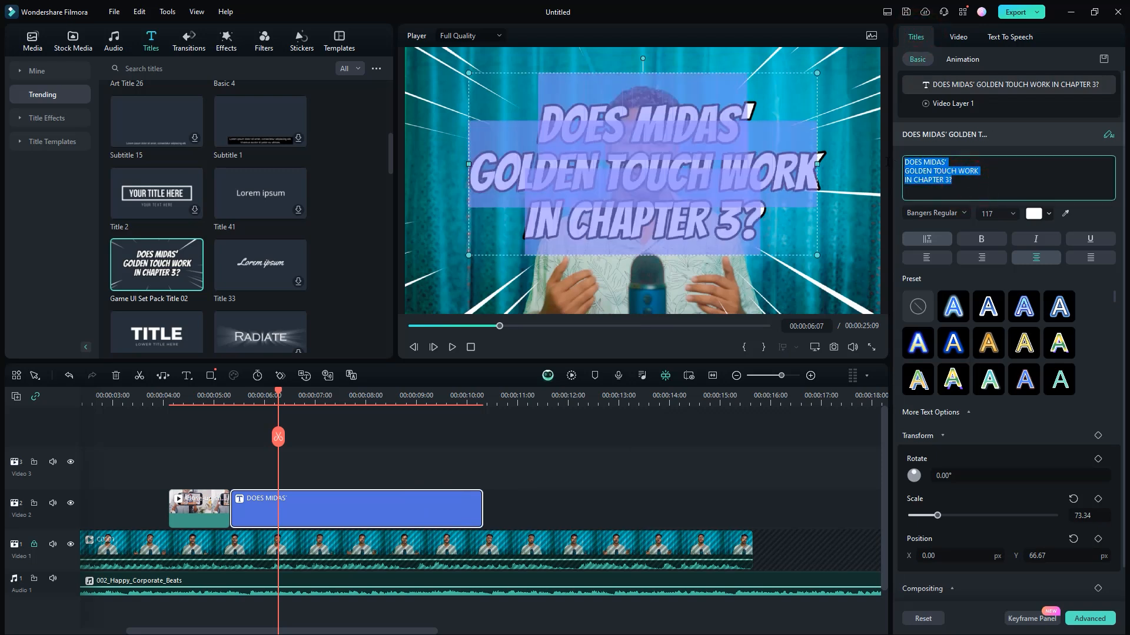
pyautogui.write('I Am Edit')
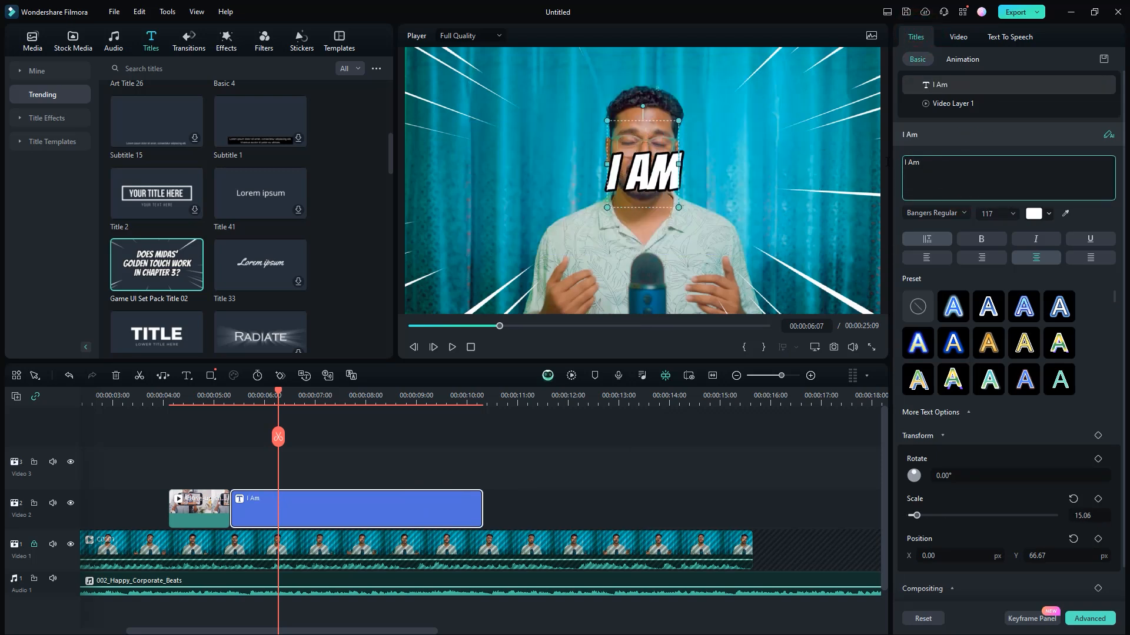
pyautogui.write('or')
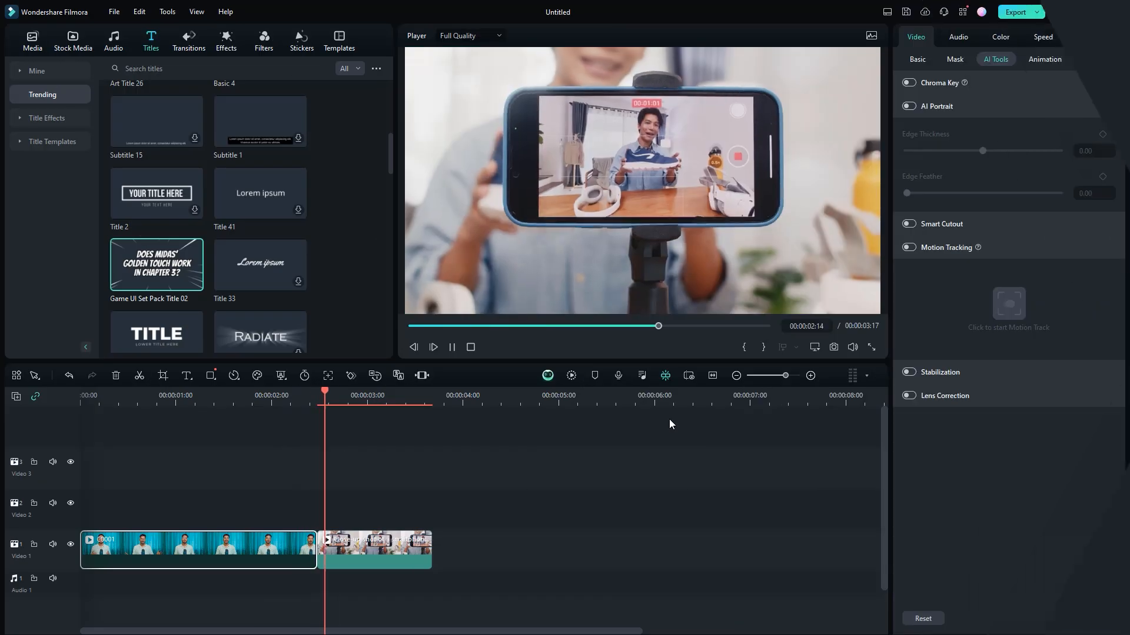
# Step: Park the playhead near 00:00:02:02 and browse the transitions library, including the Zoom, Popular and Trending categories
pyautogui.click(260, 399)
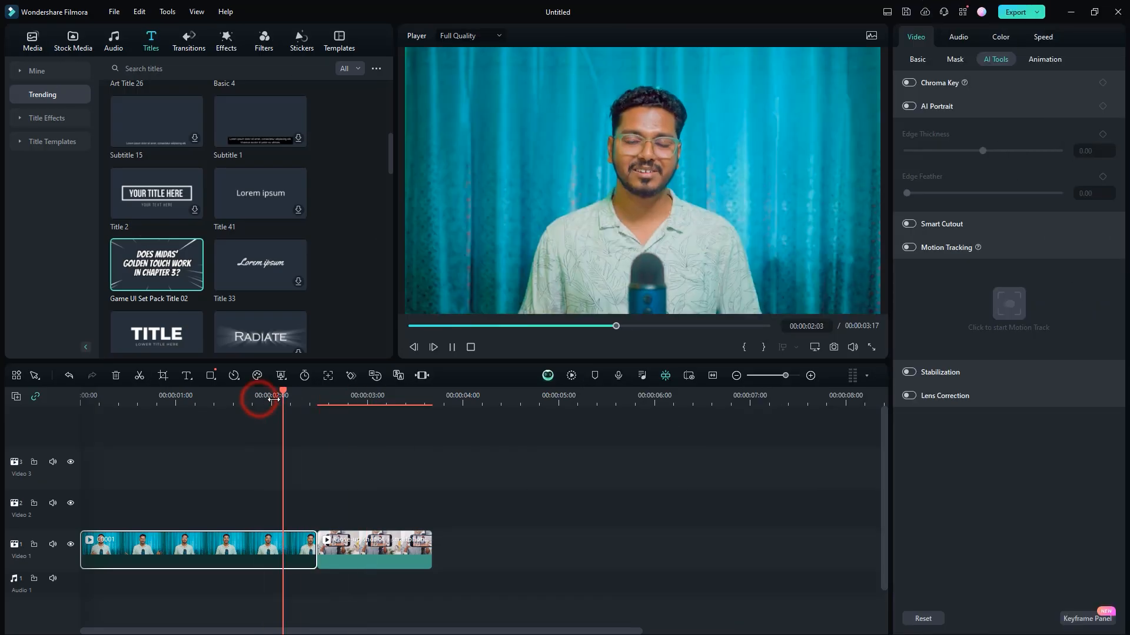
pyautogui.click(280, 397)
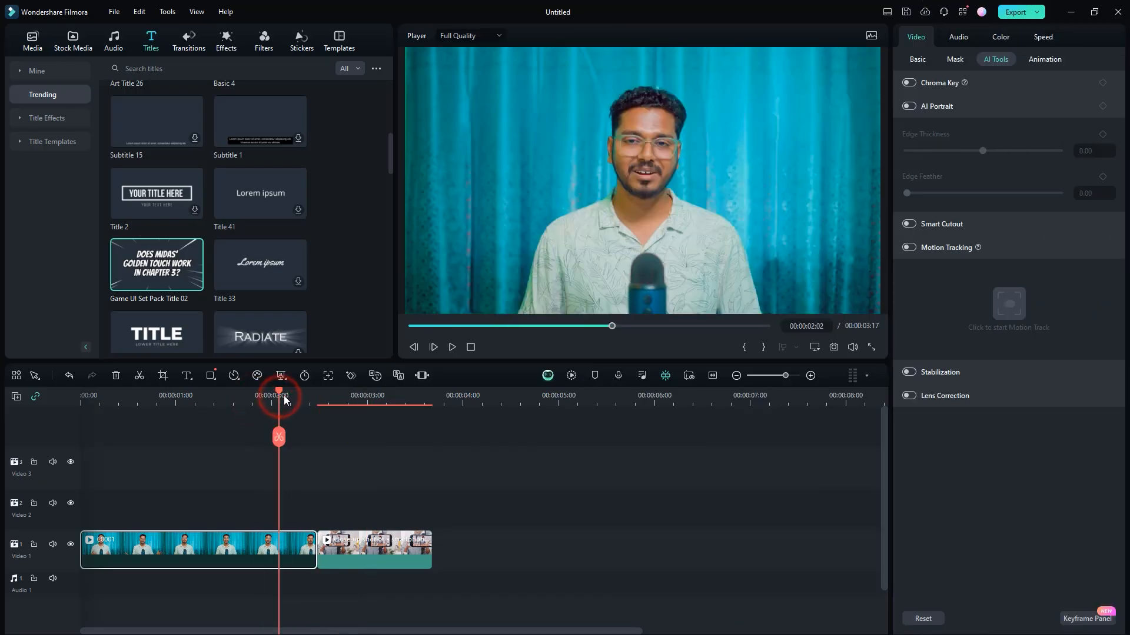
pyautogui.click(185, 39)
pyautogui.scroll(-5, 181, 178)
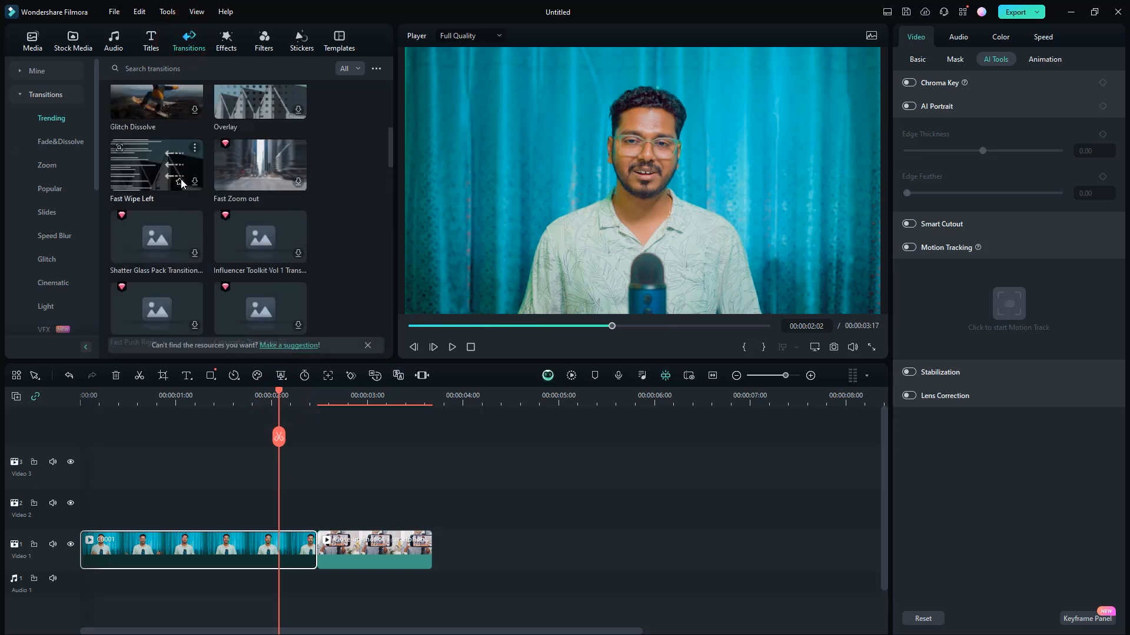
pyautogui.scroll(5, 181, 179)
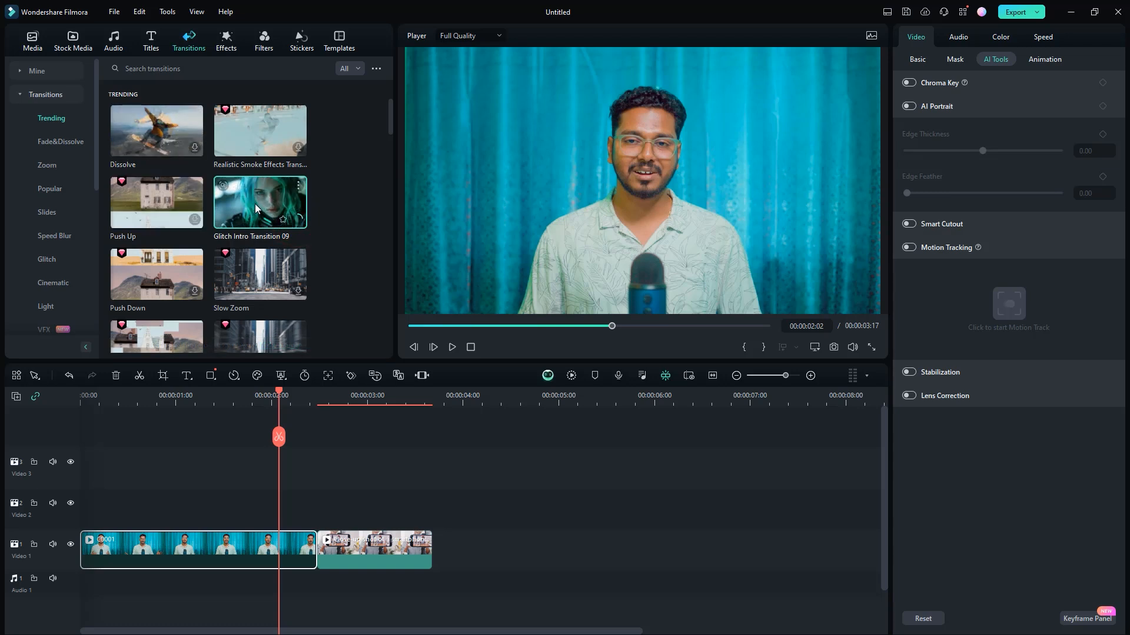
pyautogui.click(52, 168)
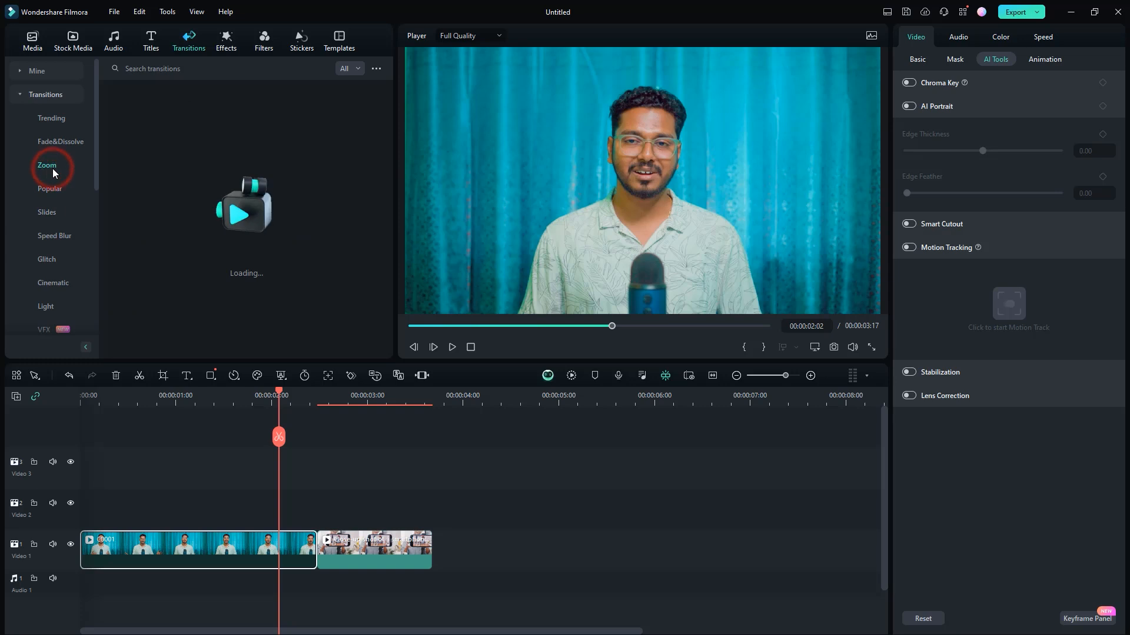
pyautogui.click(55, 190)
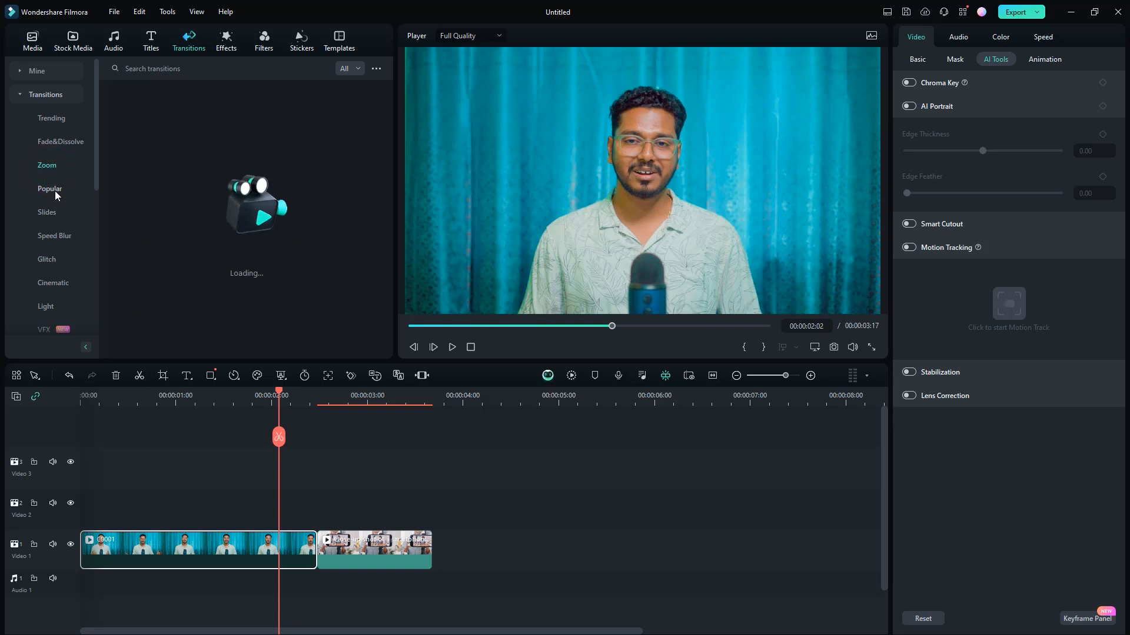
pyautogui.click(58, 120)
pyautogui.scroll(-3, 188, 185)
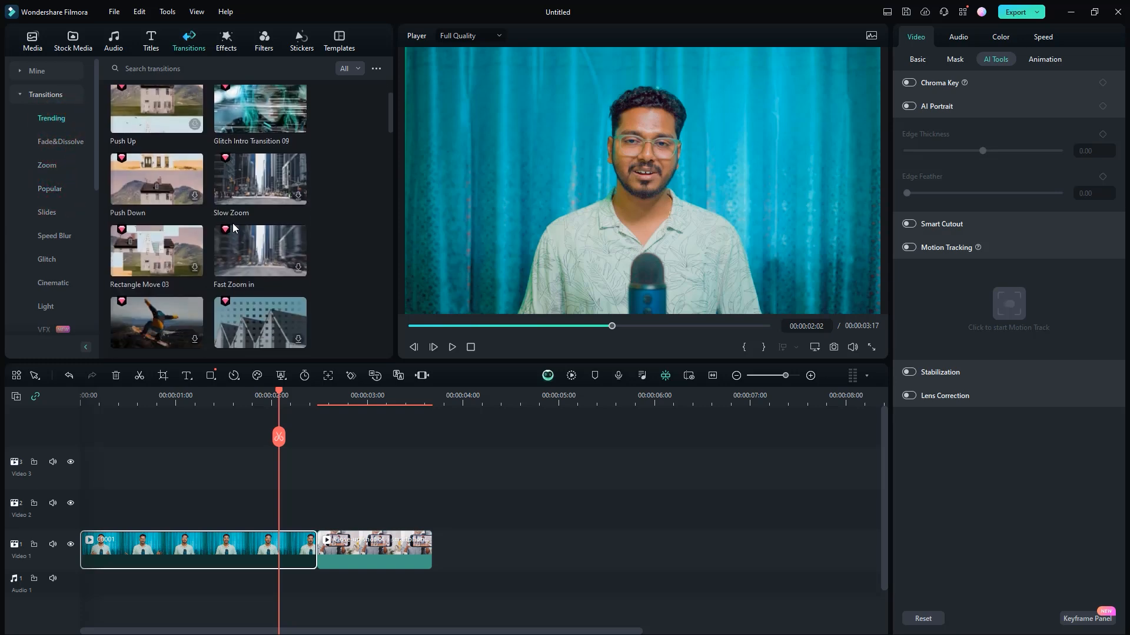
pyautogui.scroll(3, 263, 259)
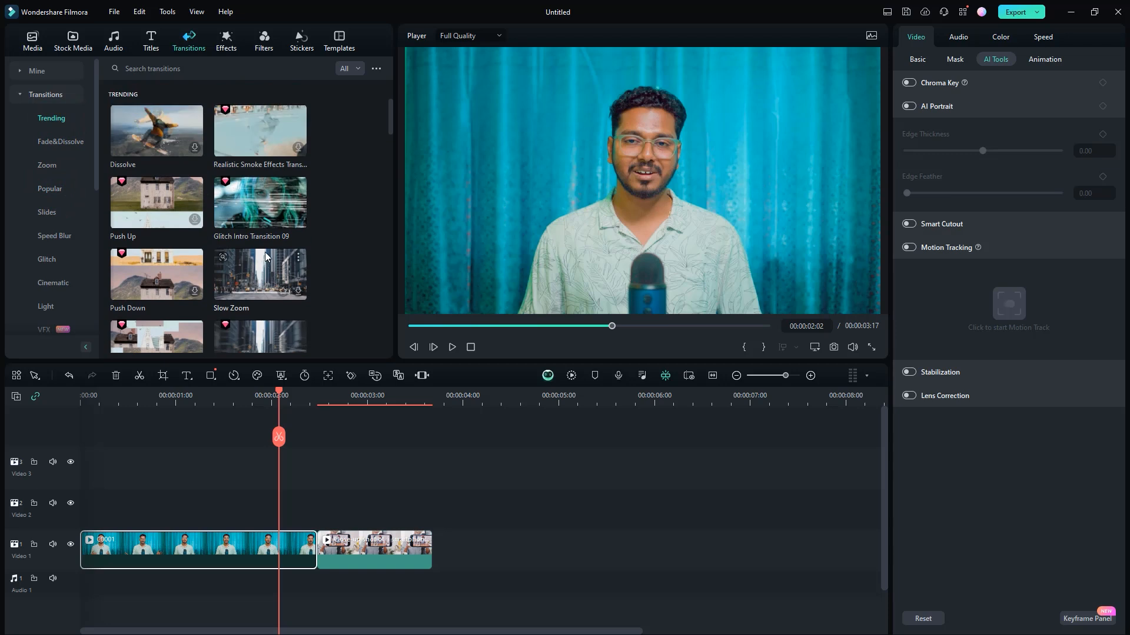
# Step: Apply Glitch Intro Transition 09 between clip C0001 and the smartphone clip, shorten it to 00:00:01:01, and preview the cut
pyautogui.click(299, 222)
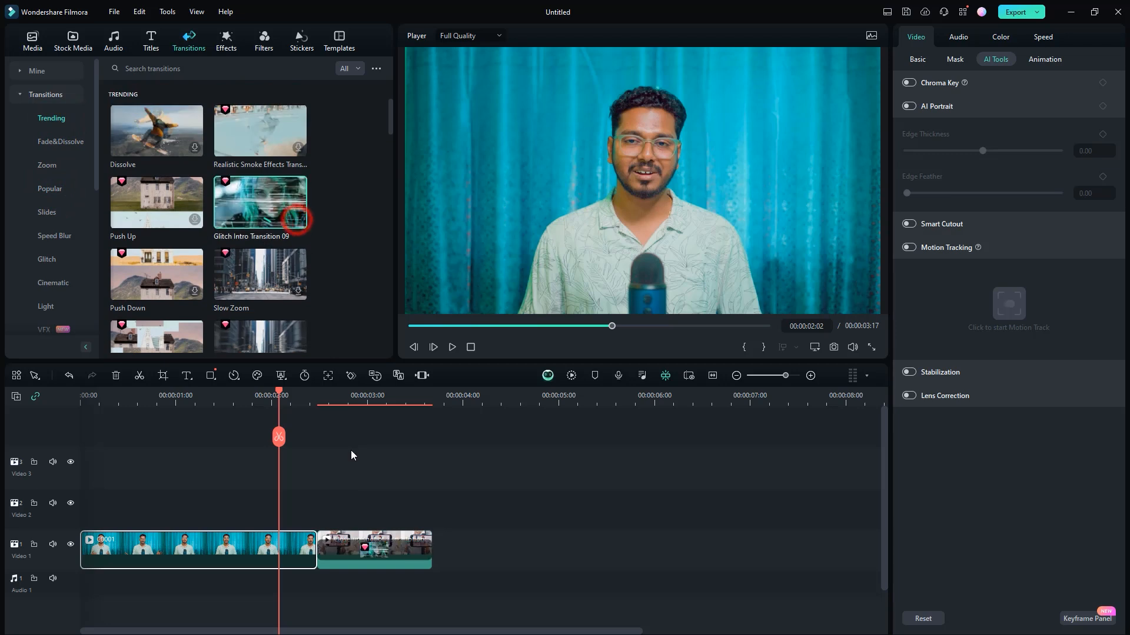
pyautogui.moveTo(272, 213)
pyautogui.mouseDown()
pyautogui.moveTo(308, 557)
pyautogui.moveTo(270, 209)
pyautogui.moveTo(310, 515)
pyautogui.moveTo(303, 533)
pyautogui.mouseUp()
pyautogui.moveTo(412, 552); pyautogui.dragTo(366, 554)
pyautogui.click(235, 399)
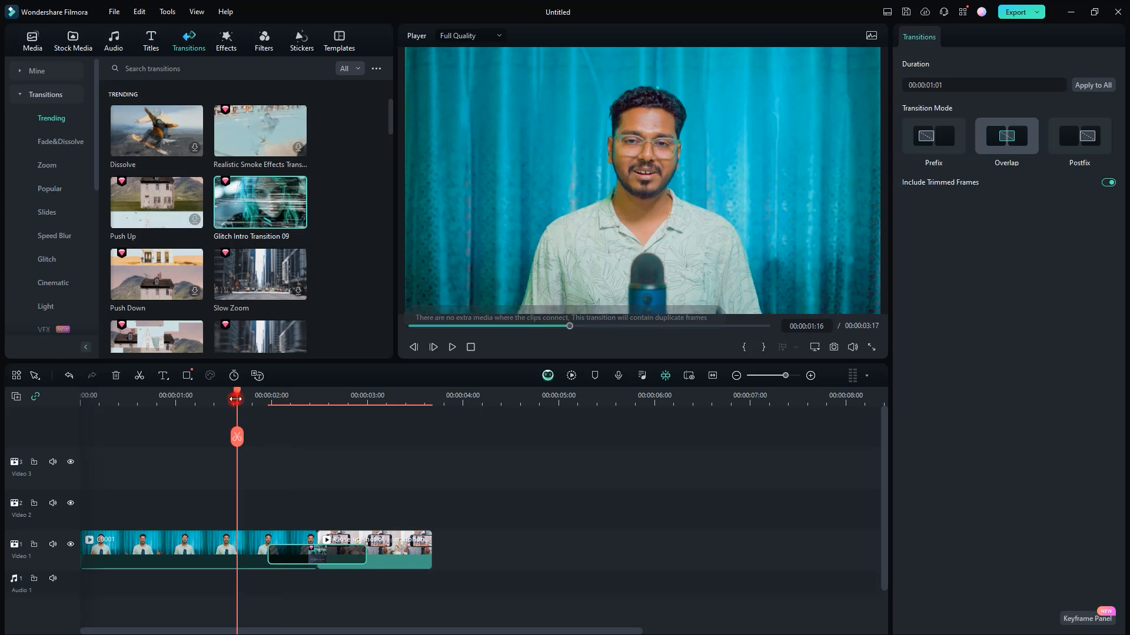
pyautogui.press('space')
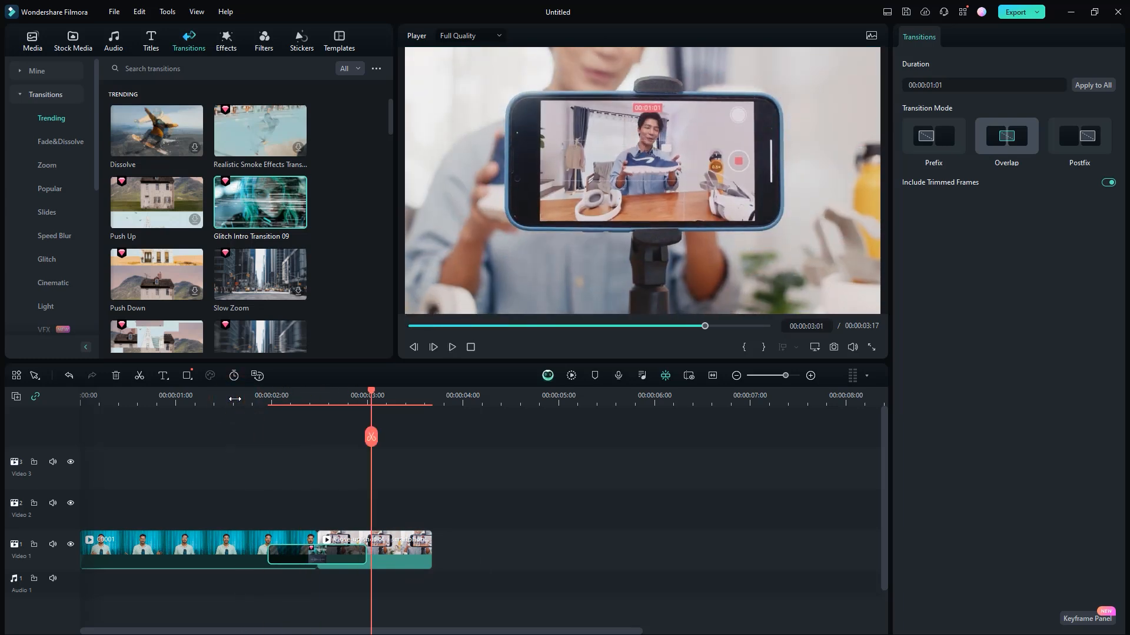
pyautogui.click(235, 399)
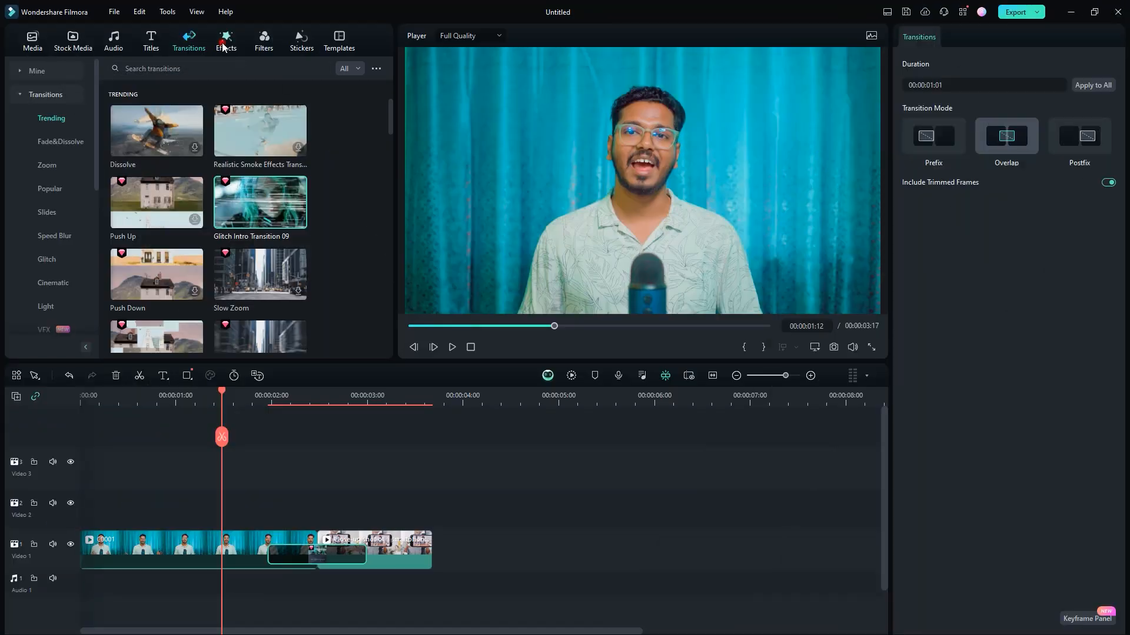
# Step: Add the Life Mood Vlog Overlay 03 effect to Video 2 above clip C0001 from the timeline start and play it back
pyautogui.click(224, 45)
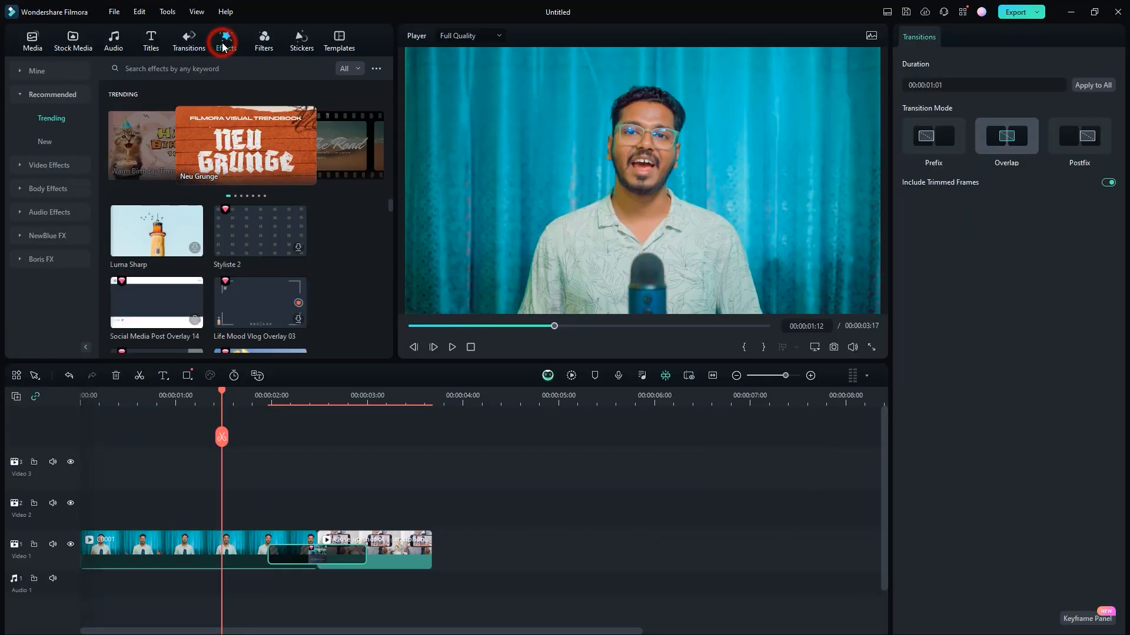
pyautogui.click(262, 308)
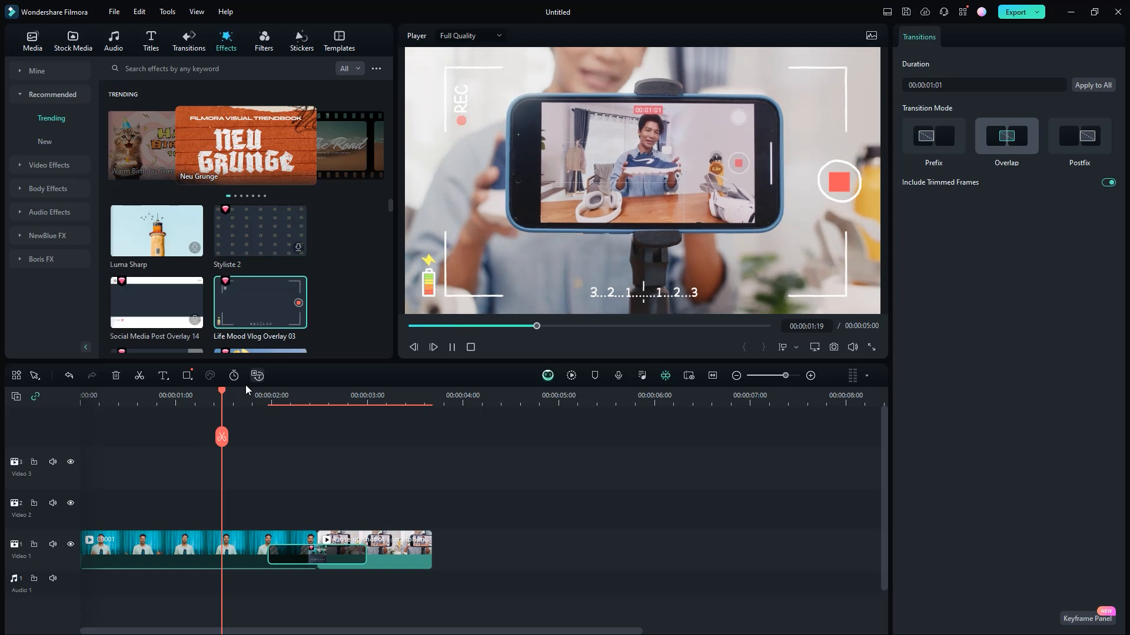
pyautogui.moveTo(181, 404); pyautogui.dragTo(169, 404)
pyautogui.moveTo(263, 317); pyautogui.dragTo(97, 518)
pyautogui.moveTo(205, 395); pyautogui.dragTo(27, 410)
pyautogui.press('space')
pyautogui.press('space')
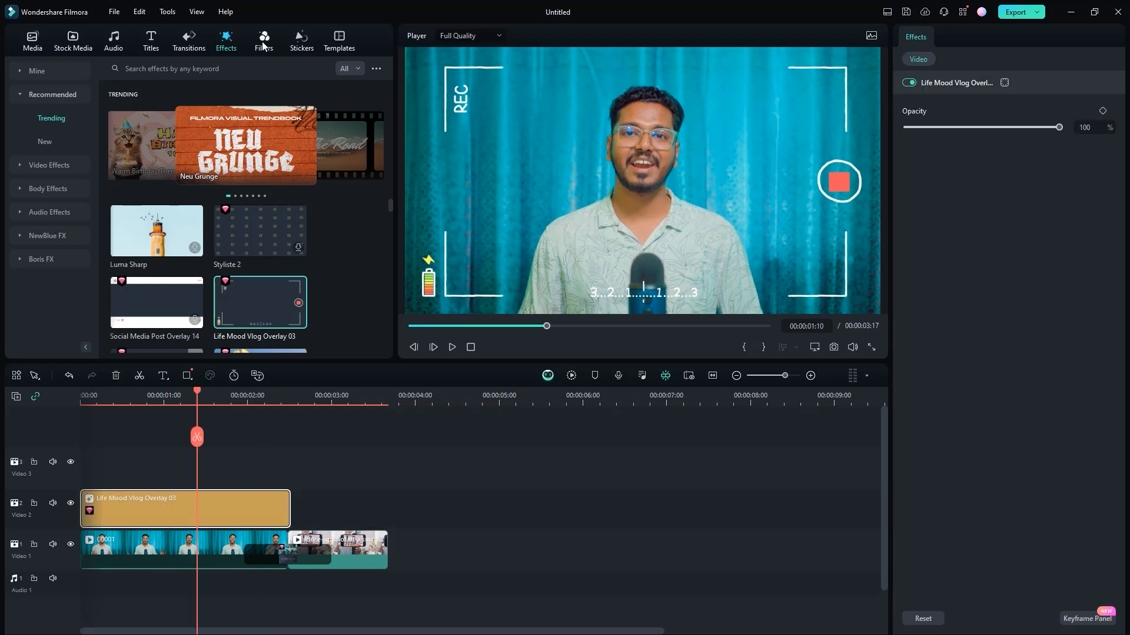
# Step: Browse the Basic filters and delete the Life Mood Vlog Overlay 03 effect from Video 2
pyautogui.click(263, 41)
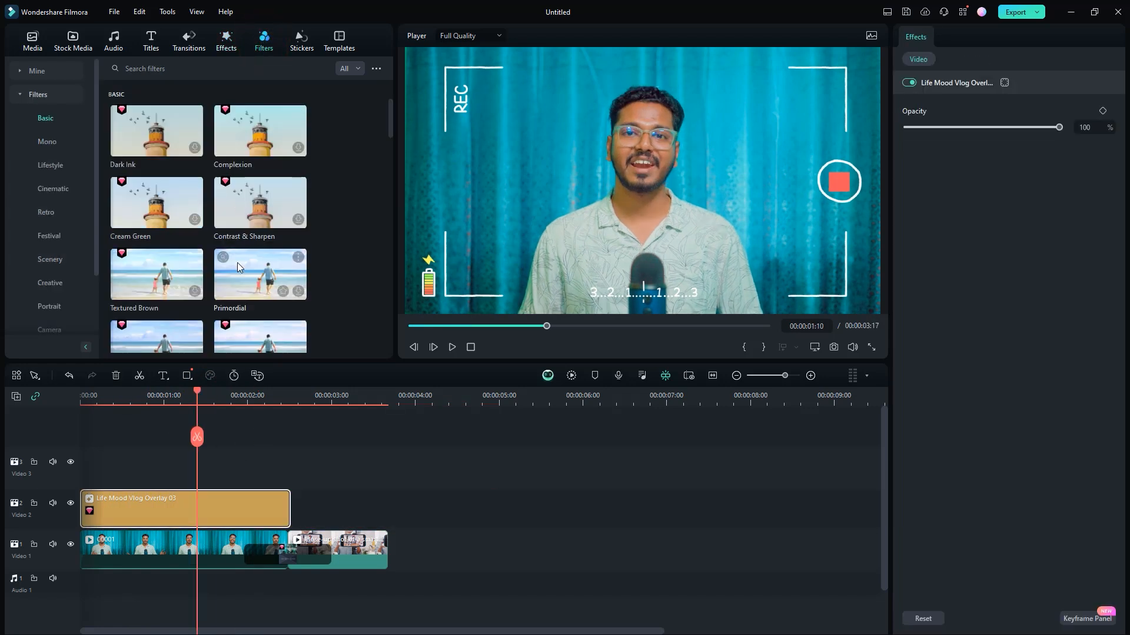
pyautogui.scroll(-2, 237, 205)
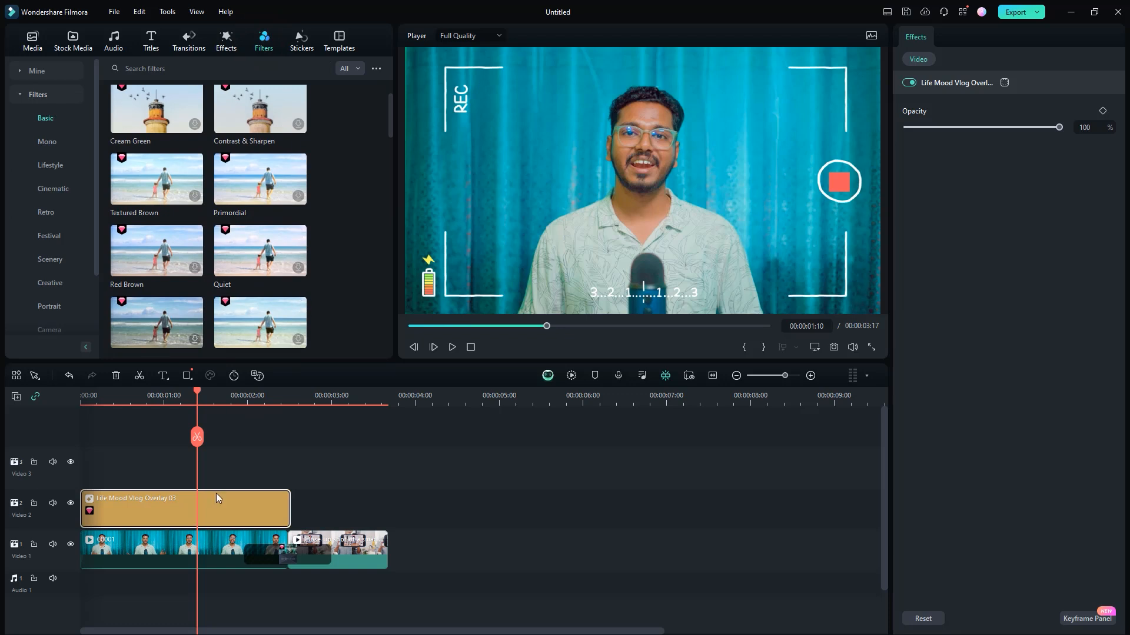
pyautogui.press('Delete')
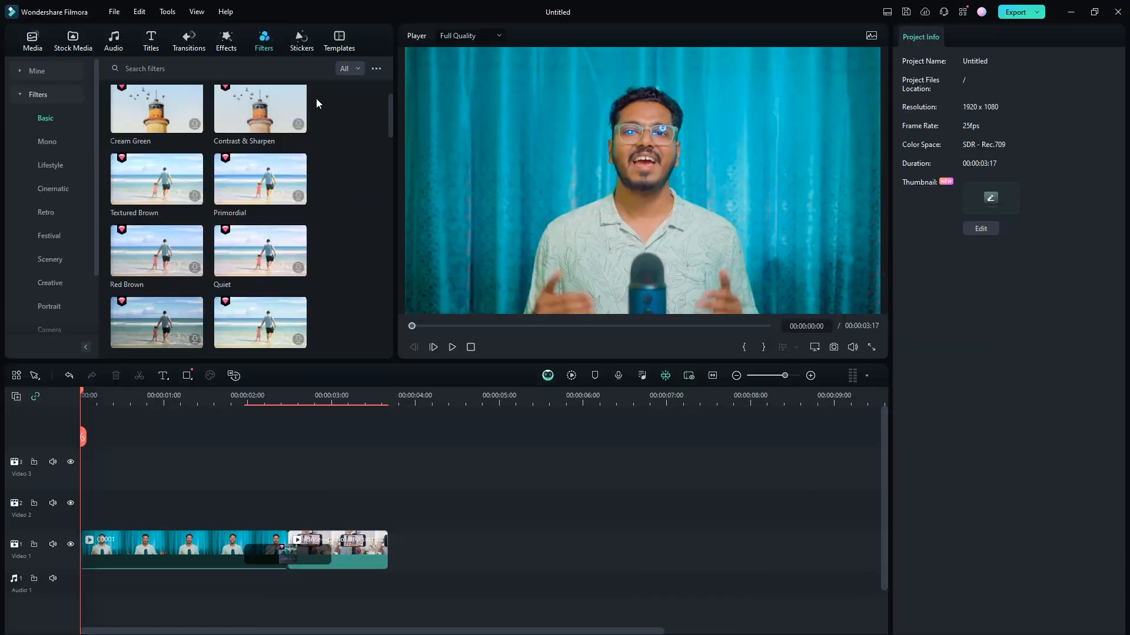
# Step: Browse the sticker categories, preview the Subscribe1 sticker, and place it on Video 2 above clip C0001 from the timeline start
pyautogui.click(300, 41)
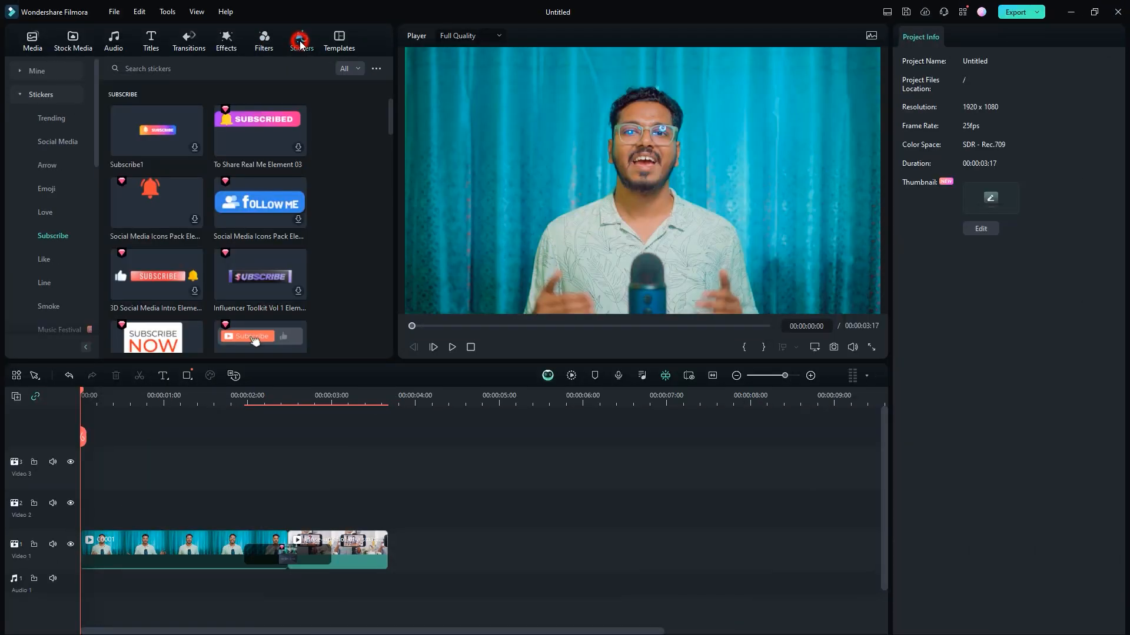
pyautogui.click(55, 117)
pyautogui.click(54, 141)
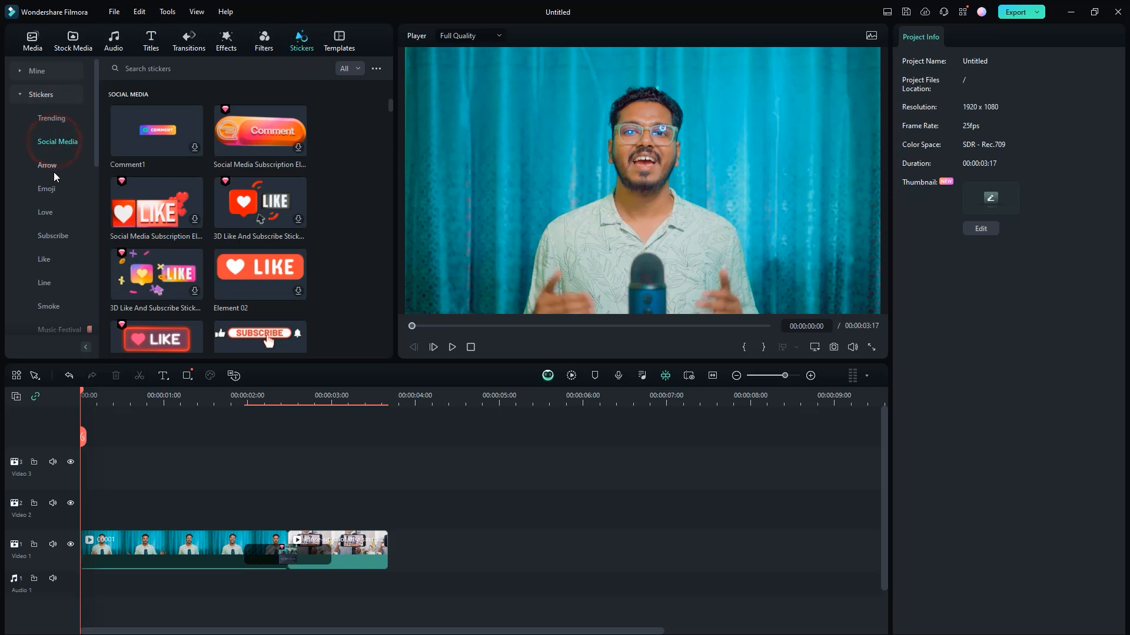
pyautogui.click(55, 242)
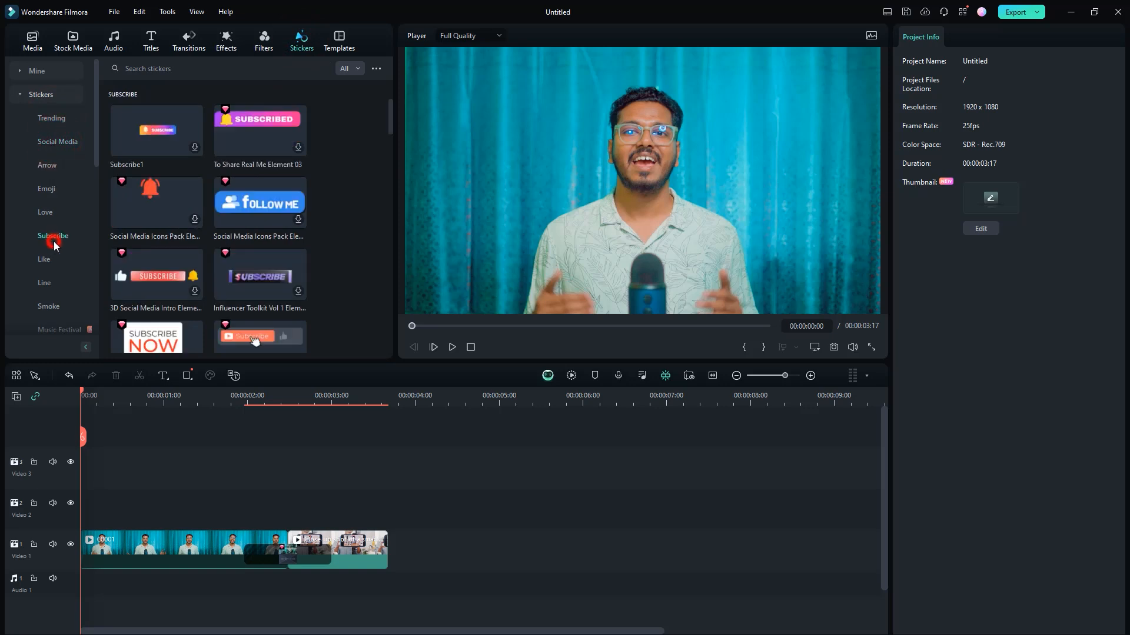
pyautogui.click(172, 133)
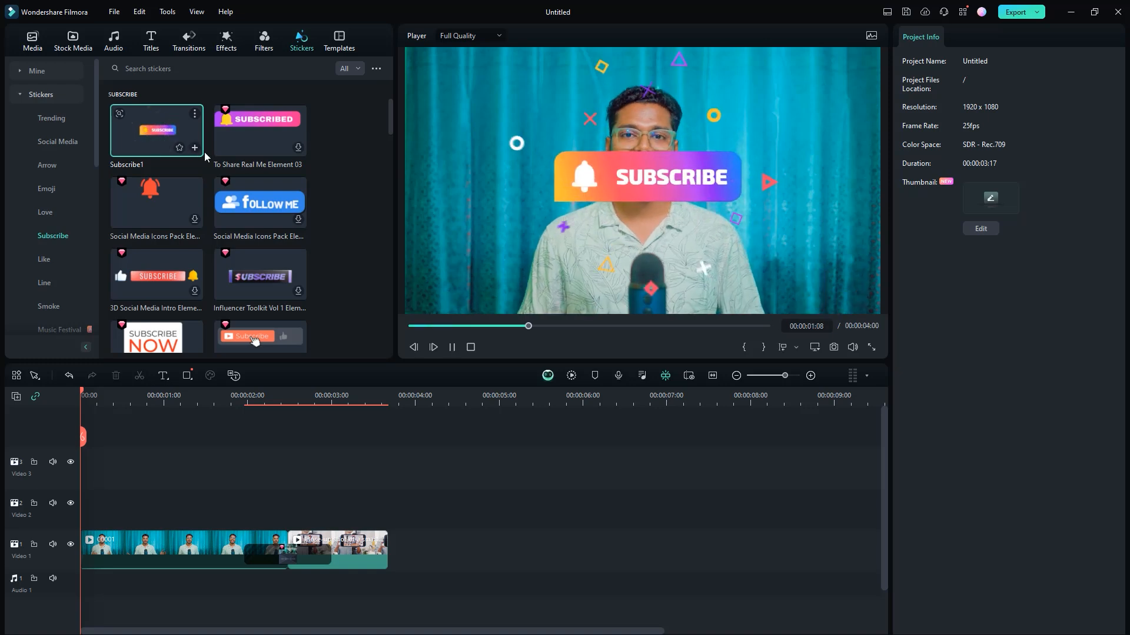
pyautogui.moveTo(157, 136); pyautogui.dragTo(286, 513)
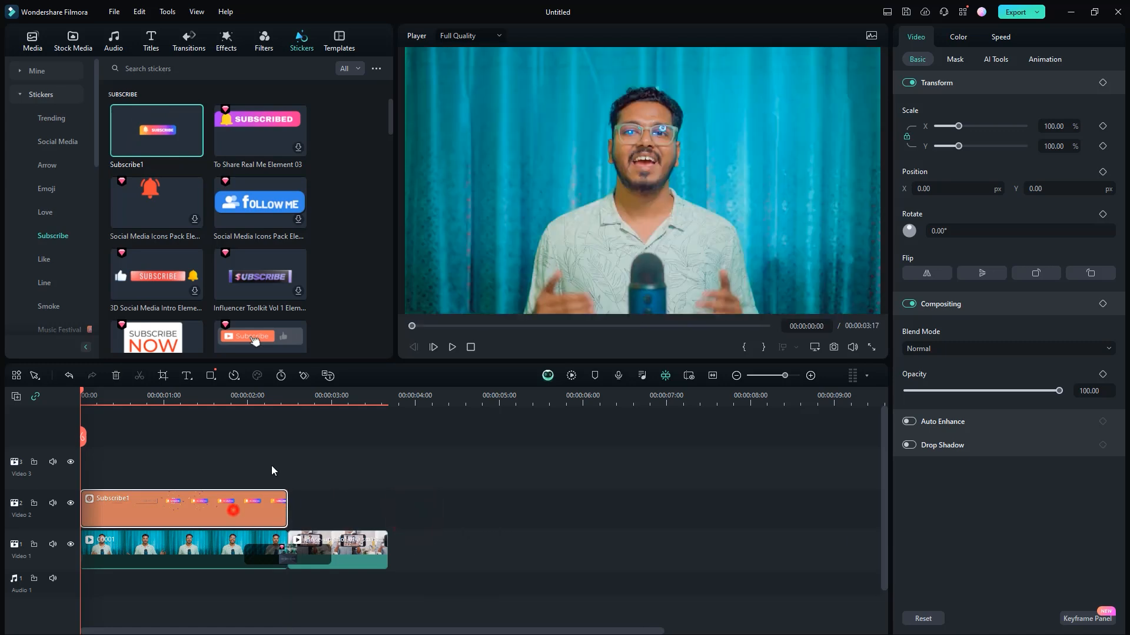
# Step: Scale the Subscribe1 sticker to about 59.89%, place it in the video frame's lower-right corner, and play it from the start
pyautogui.click(119, 400)
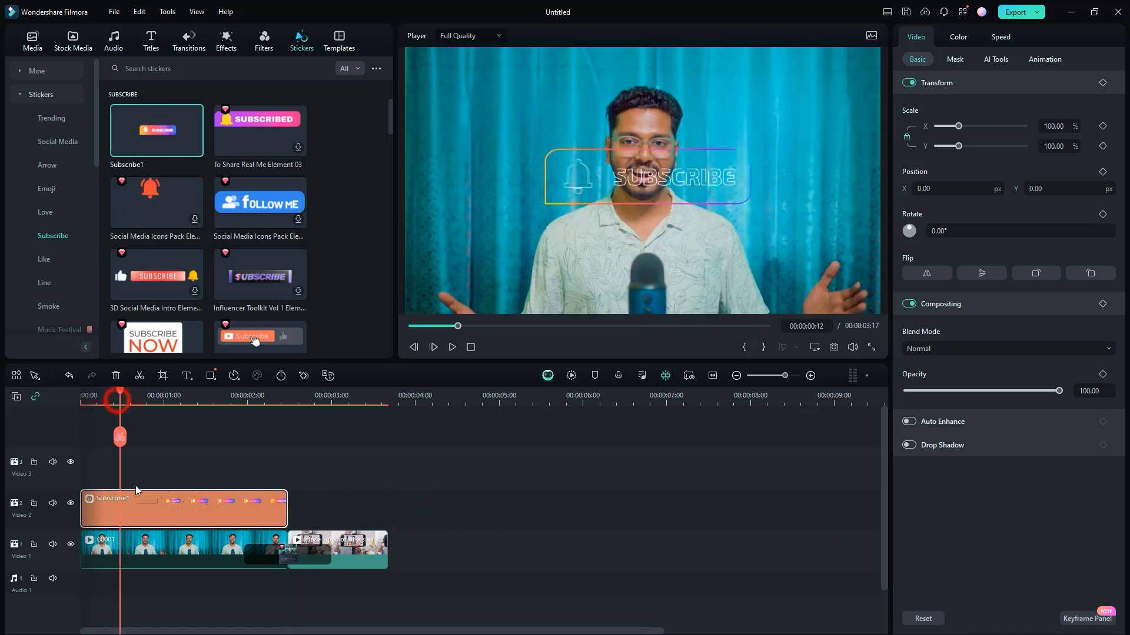
pyautogui.click(224, 400)
pyautogui.click(722, 167)
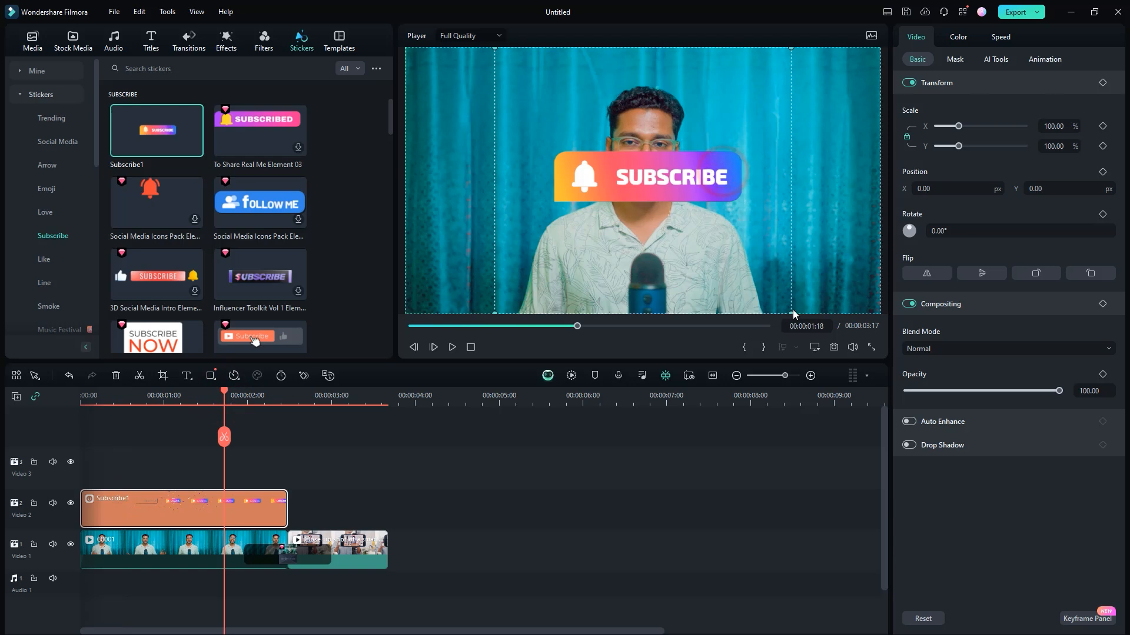
pyautogui.moveTo(790, 312); pyautogui.dragTo(677, 209)
pyautogui.moveTo(631, 136); pyautogui.dragTo(835, 288)
pyautogui.moveTo(226, 392); pyautogui.dragTo(79, 395)
pyautogui.press('space')
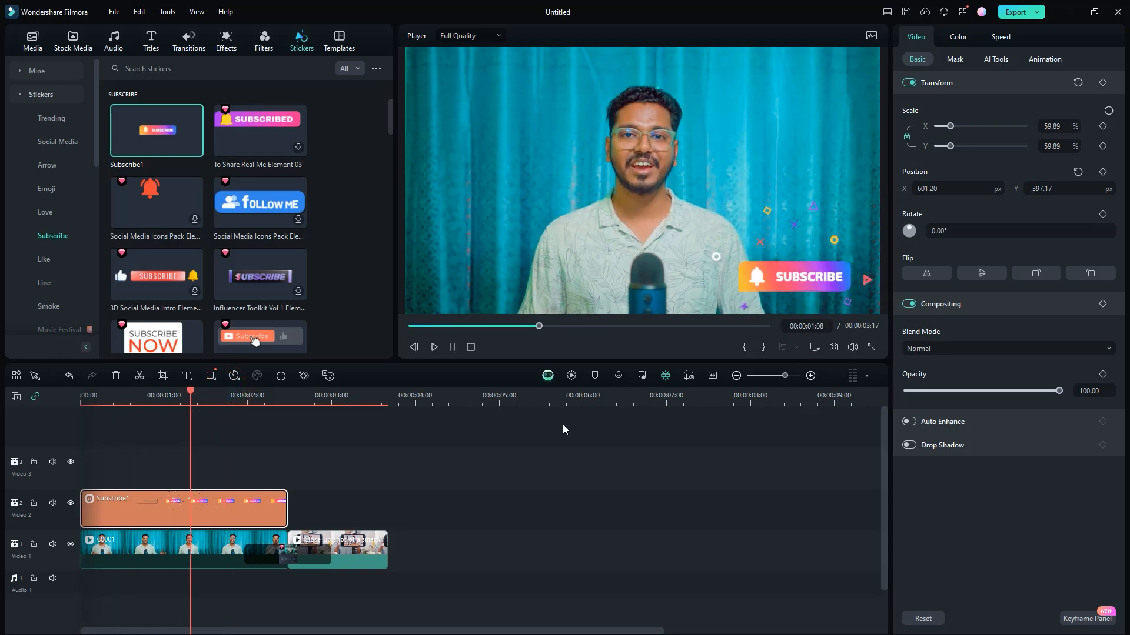
pyautogui.press('space')
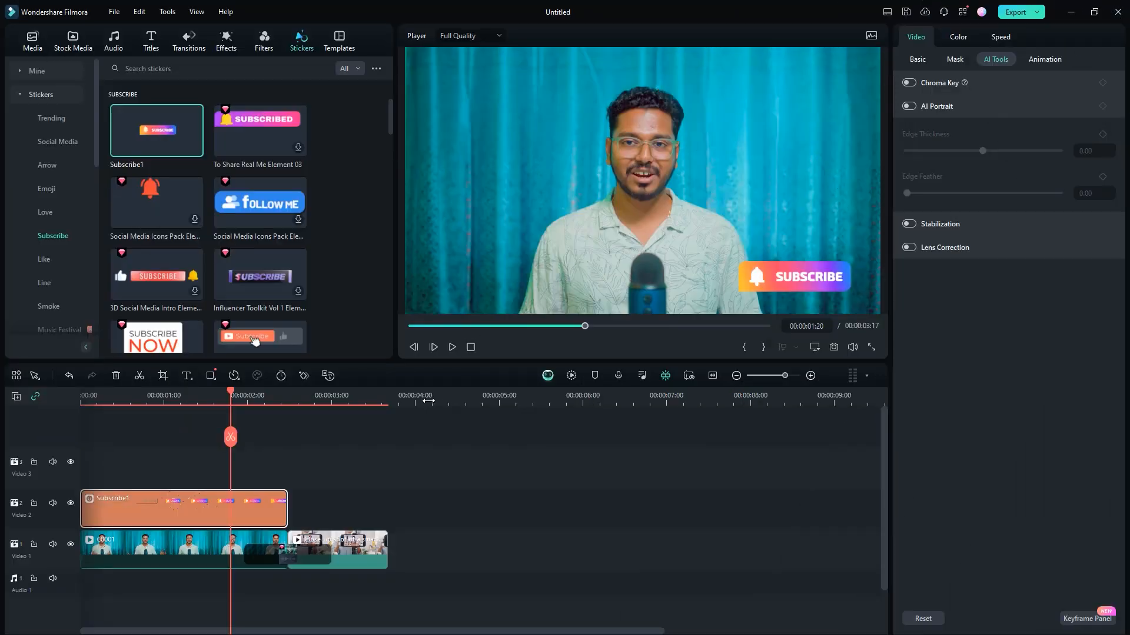
# Step: Add the green-screen "Young man sitting at home" stock clip to Video 2, starting where the smartphone clip on Video 1 ends
pyautogui.click(435, 398)
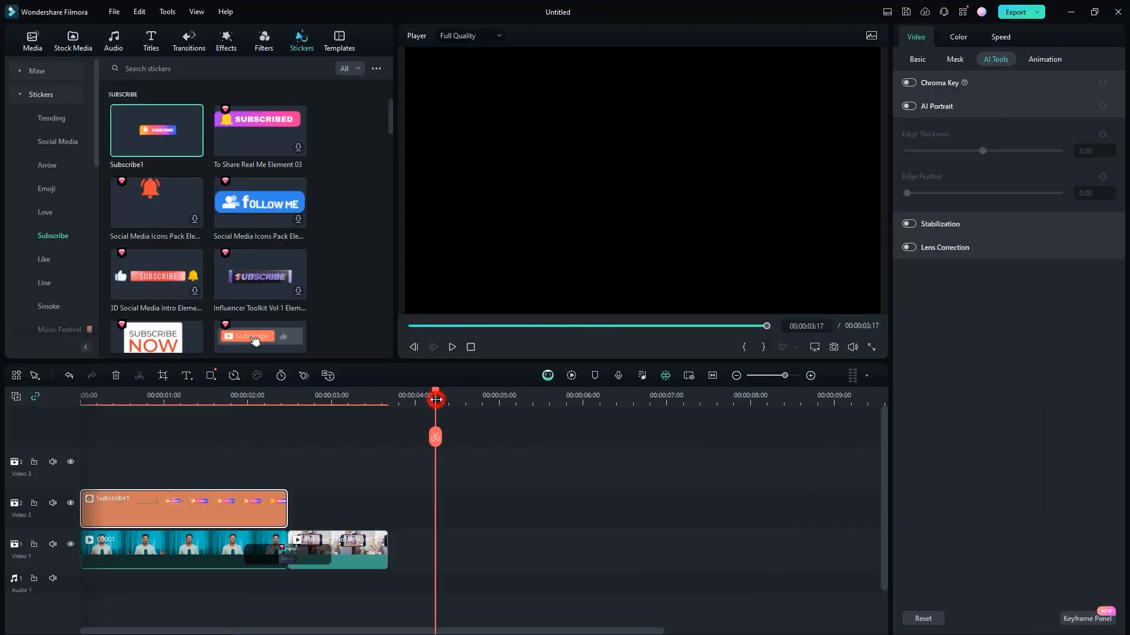
pyautogui.click(62, 41)
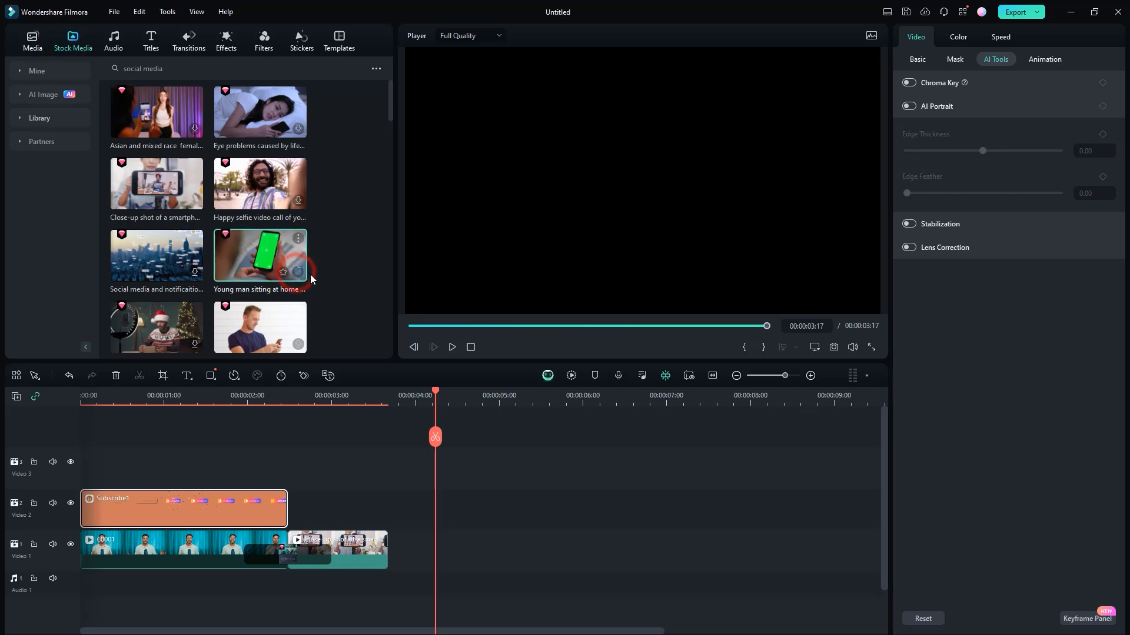
pyautogui.click(275, 254)
pyautogui.moveTo(251, 242); pyautogui.dragTo(407, 518)
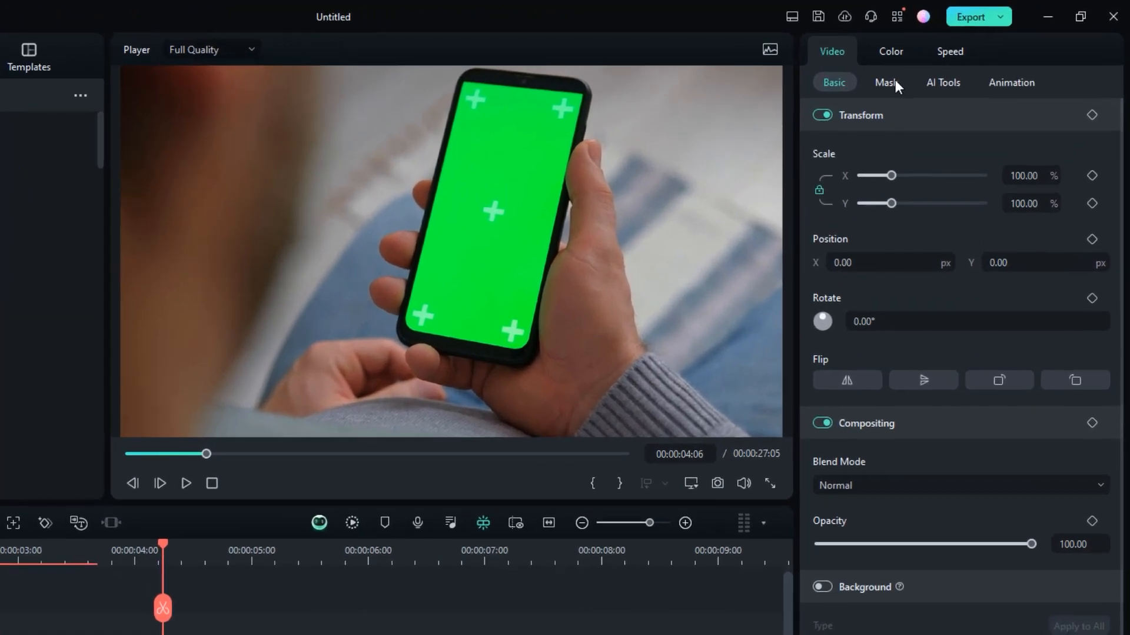
# Step: Enable Chroma Key on the phone clip to remove its green screen, toggling it to compare with the original
pyautogui.click(940, 82)
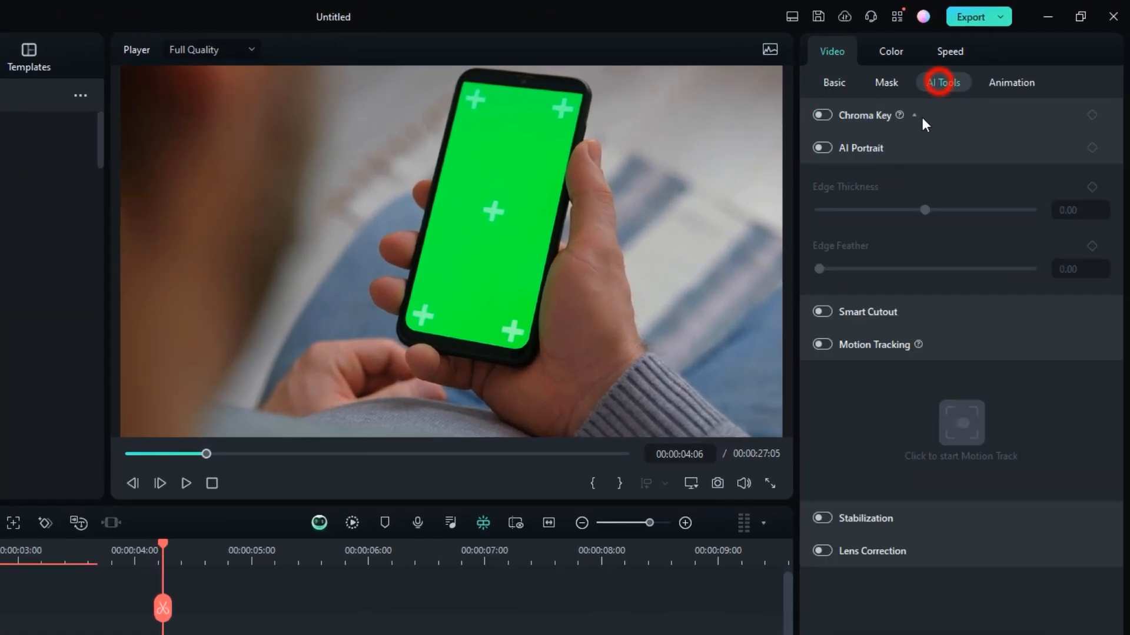
pyautogui.click(825, 116)
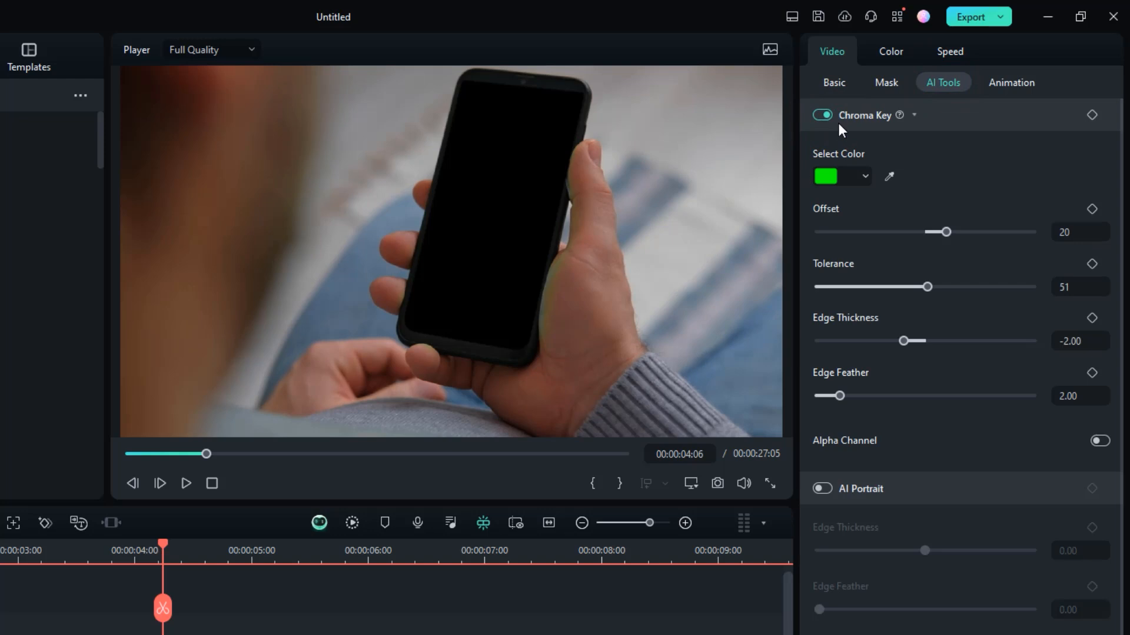
pyautogui.click(822, 115)
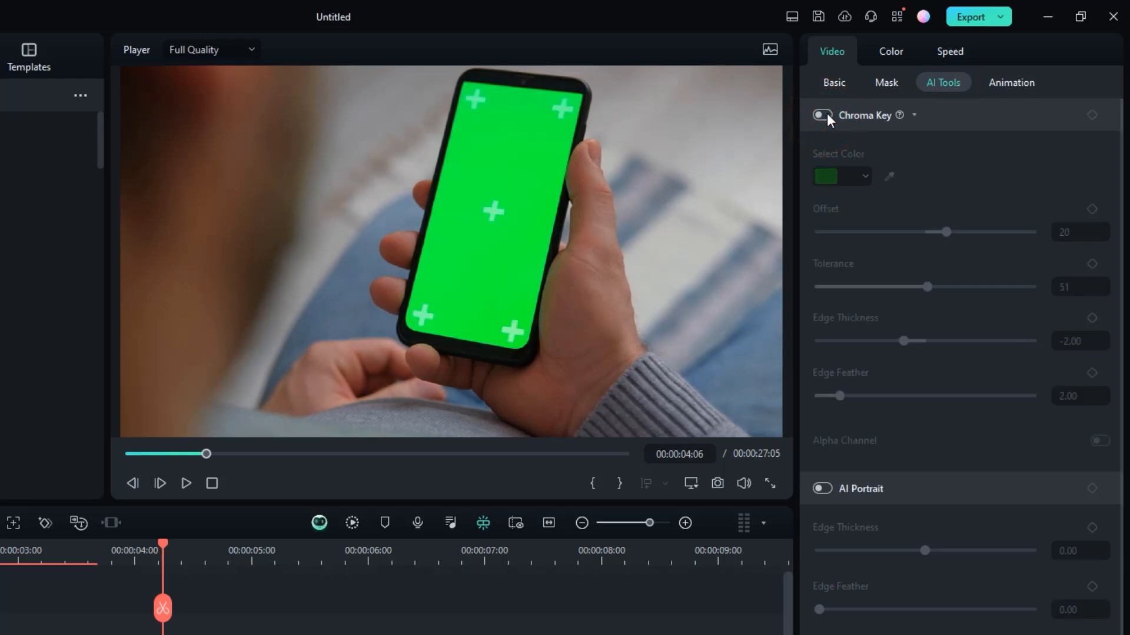
pyautogui.click(826, 115)
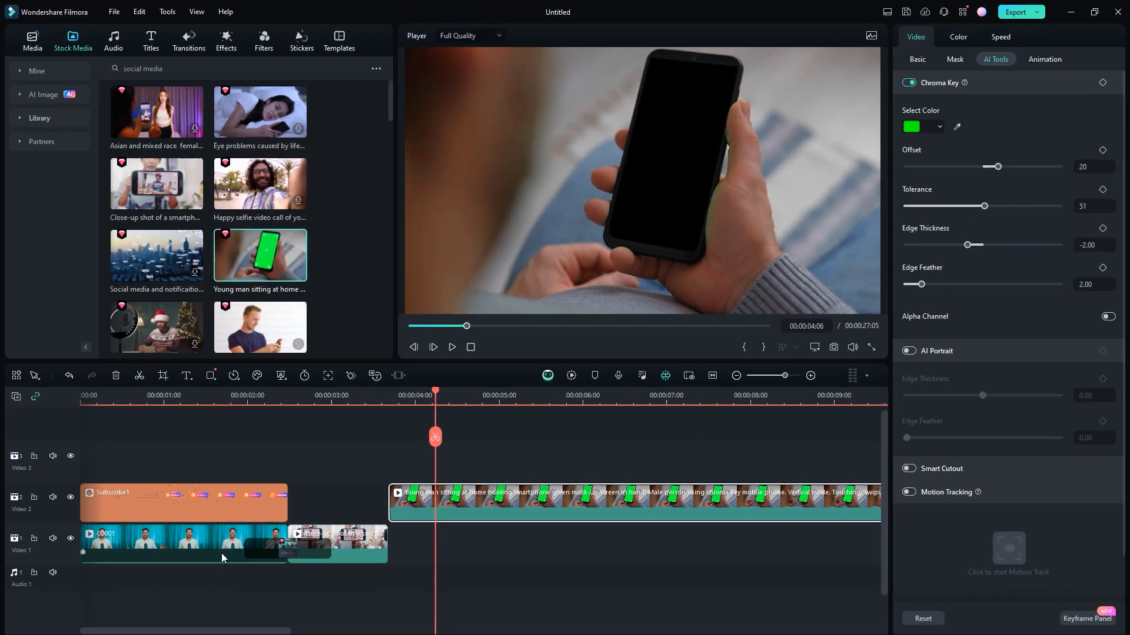
# Step: Move clip C0001 beneath the keyed phone clip on Video 1, scale it to about 73.47%, and position it at X 145, Y 128
pyautogui.moveTo(157, 540); pyautogui.dragTo(474, 553)
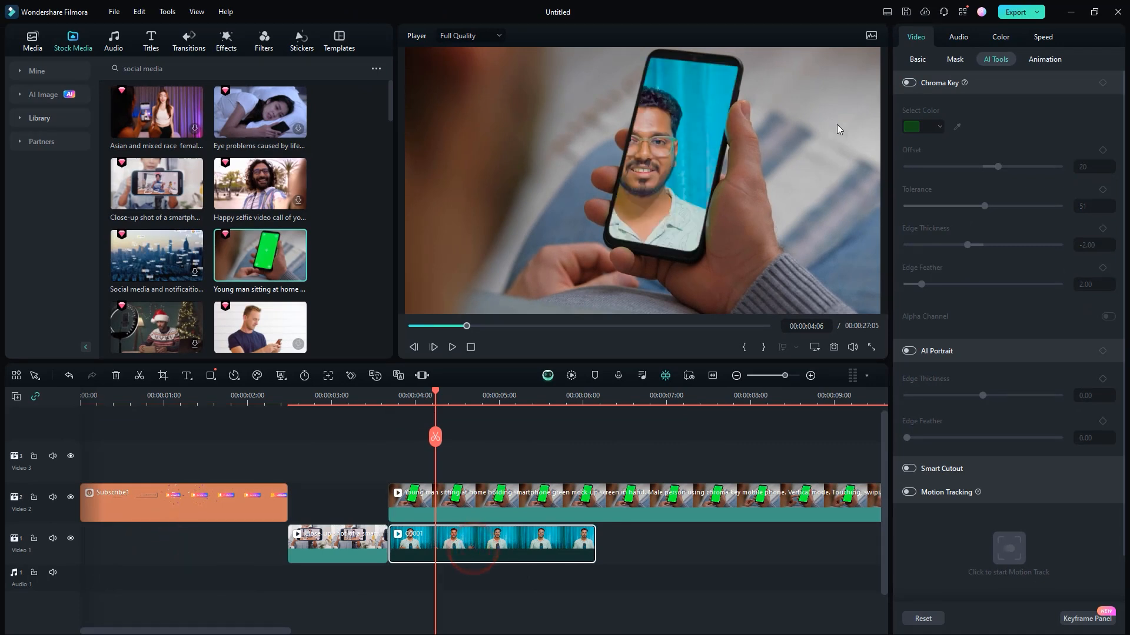
pyautogui.click(918, 59)
pyautogui.moveTo(951, 127); pyautogui.dragTo(953, 128)
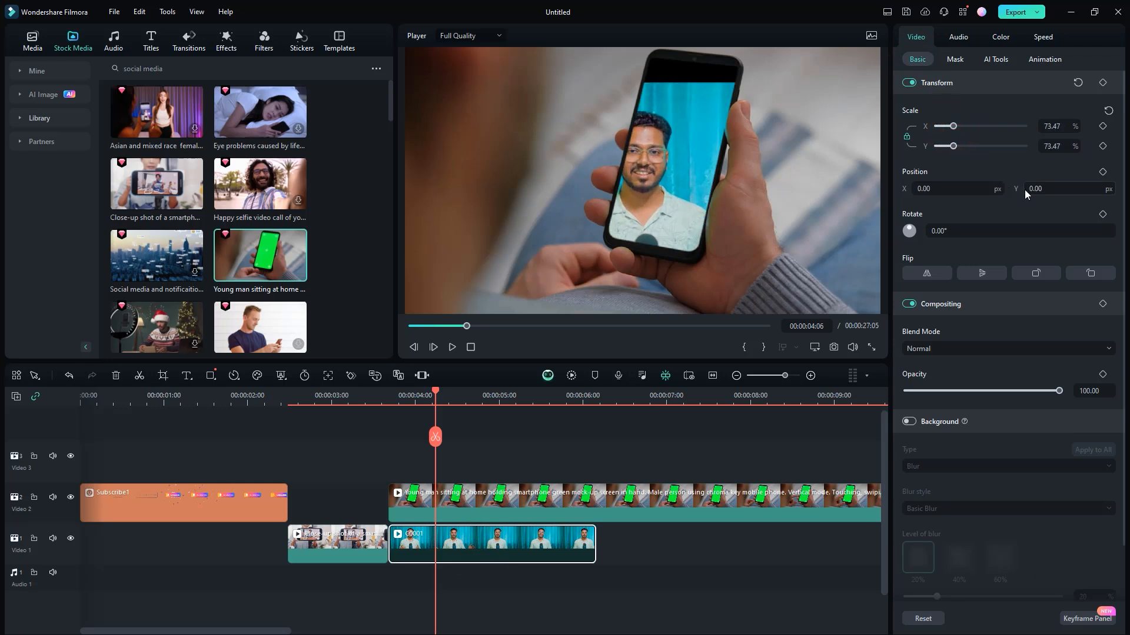
pyautogui.moveTo(1038, 188); pyautogui.dragTo(1113, 189)
pyautogui.moveTo(907, 189); pyautogui.dragTo(939, 184)
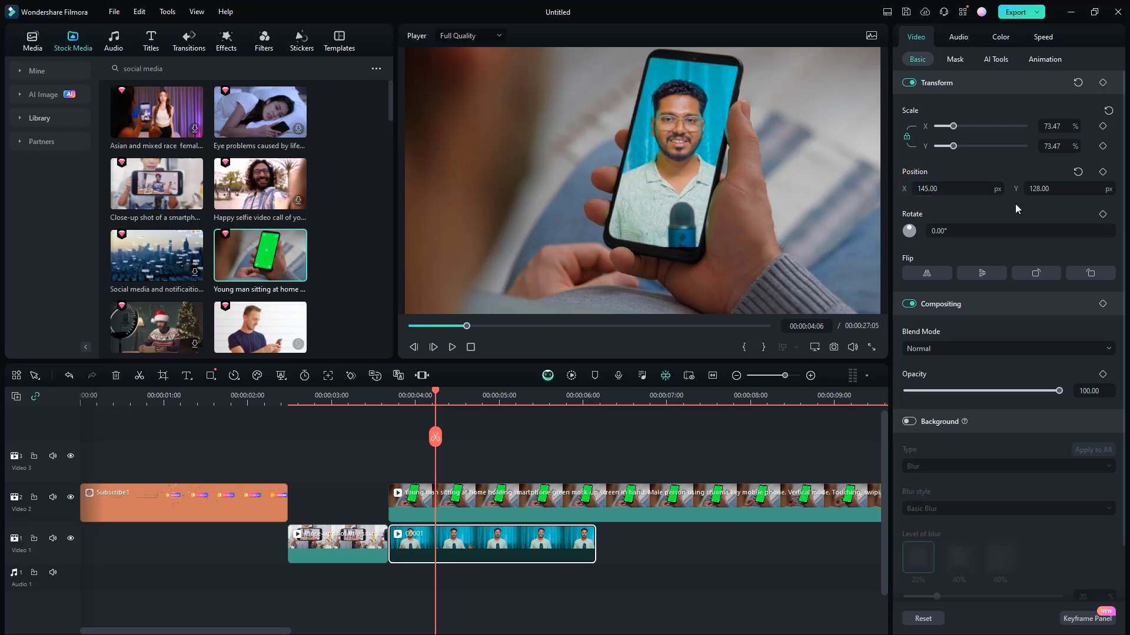
# Step: Fine-tune clip C0001's scale inside the phone screen and play the composite from near the phone clip's start
pyautogui.moveTo(953, 126); pyautogui.dragTo(957, 130)
pyautogui.click(402, 396)
pyautogui.press('space')
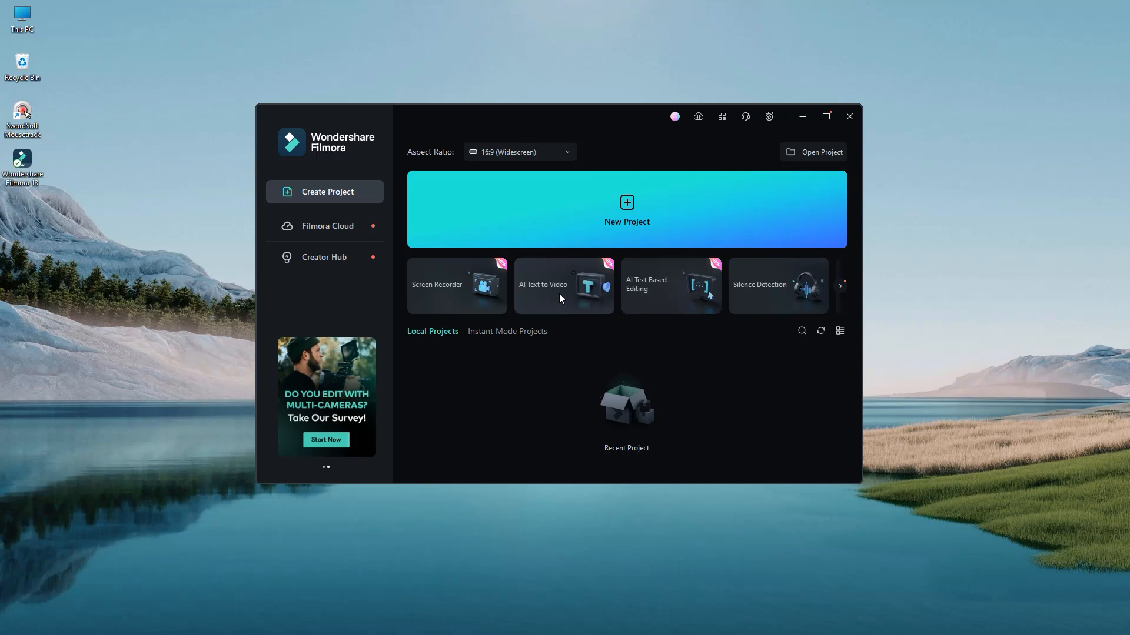
# Step: Open AI Text to Video and generate an informative/explanatory article with AI on the topic "How to make money online"
pyautogui.moveTo(559, 295)
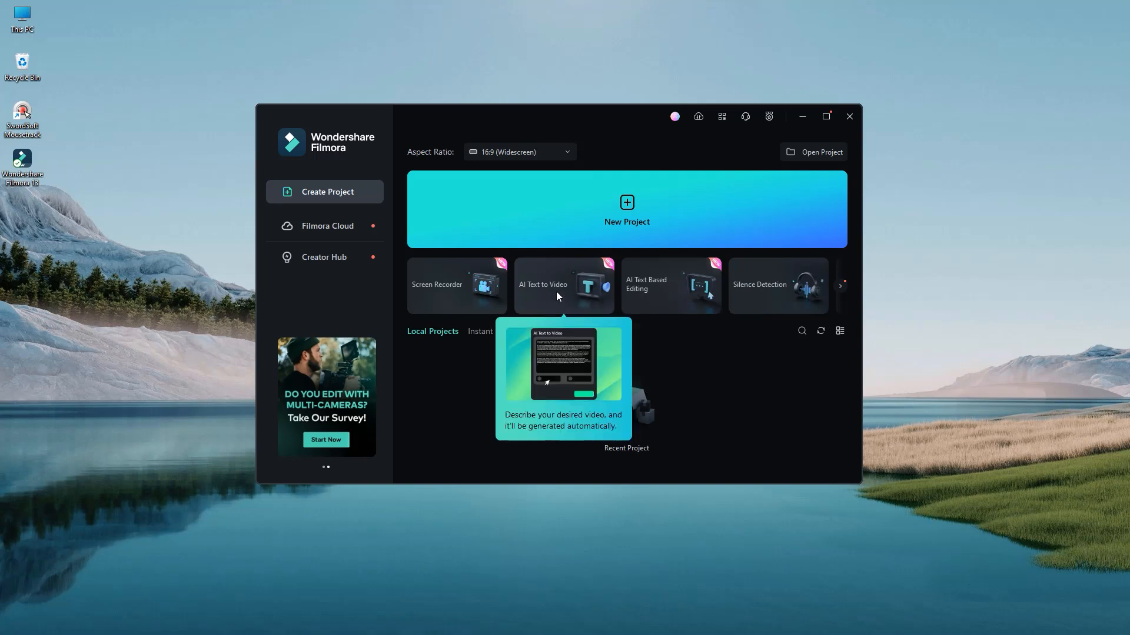
pyautogui.click(558, 296)
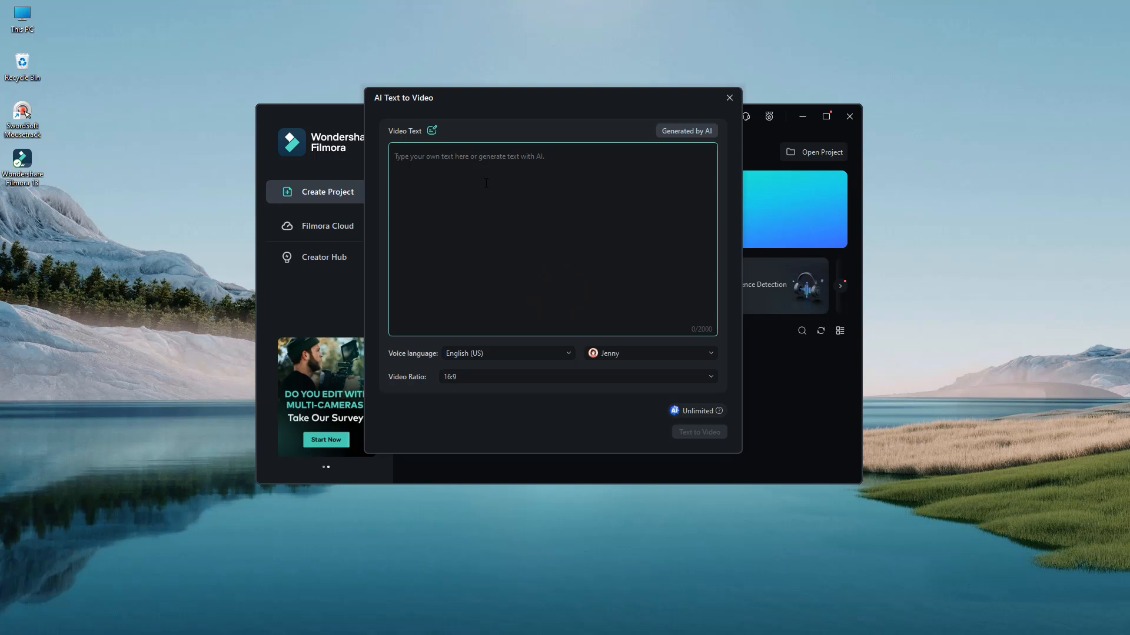
pyautogui.click(686, 130)
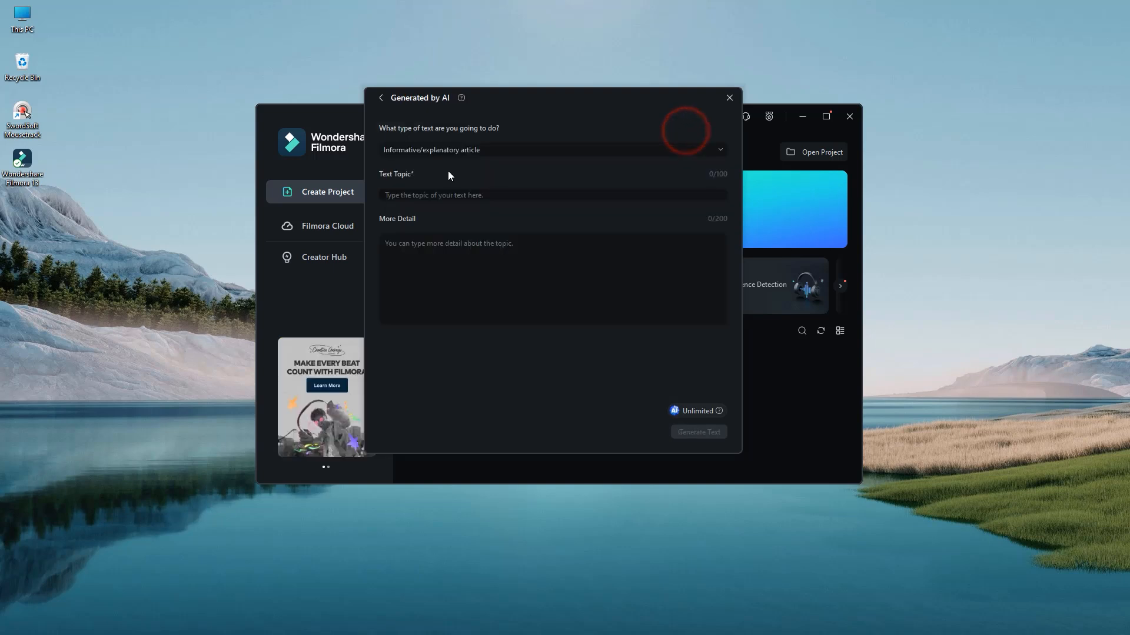
pyautogui.click(447, 198)
pyautogui.click(420, 195)
pyautogui.write('H')
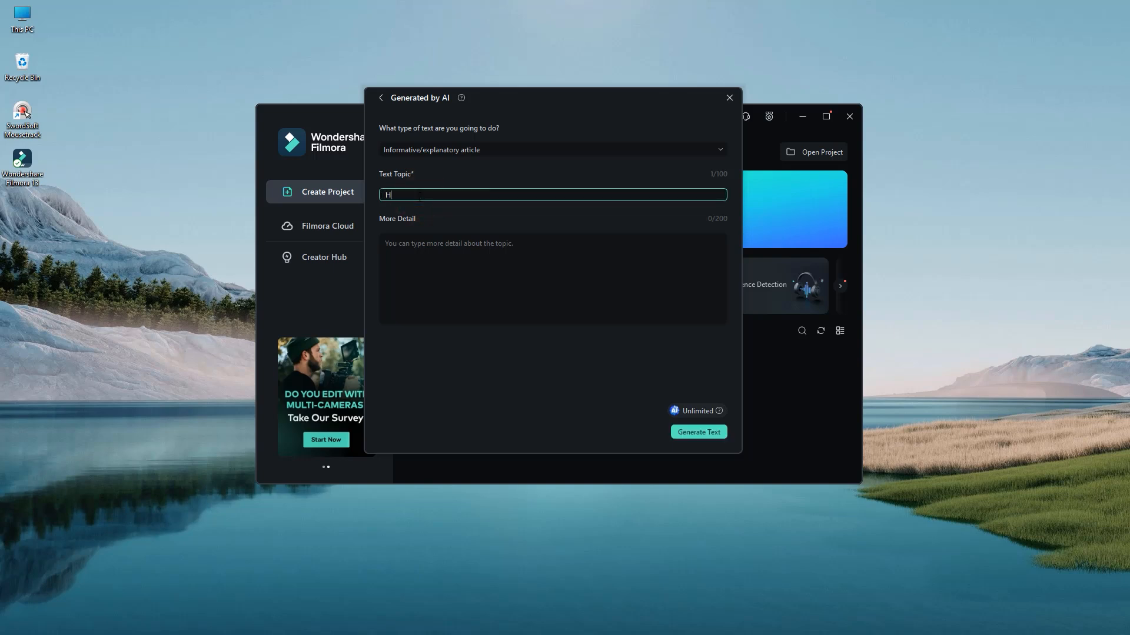
pyautogui.write('ow to')
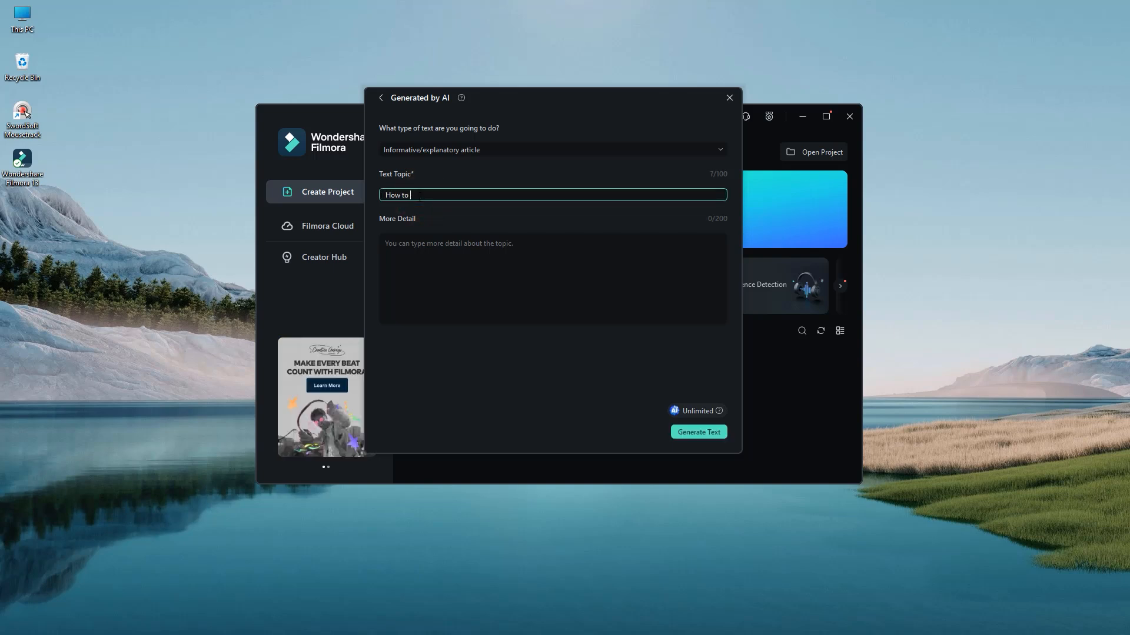
pyautogui.write(' make mone online')
pyautogui.click(692, 433)
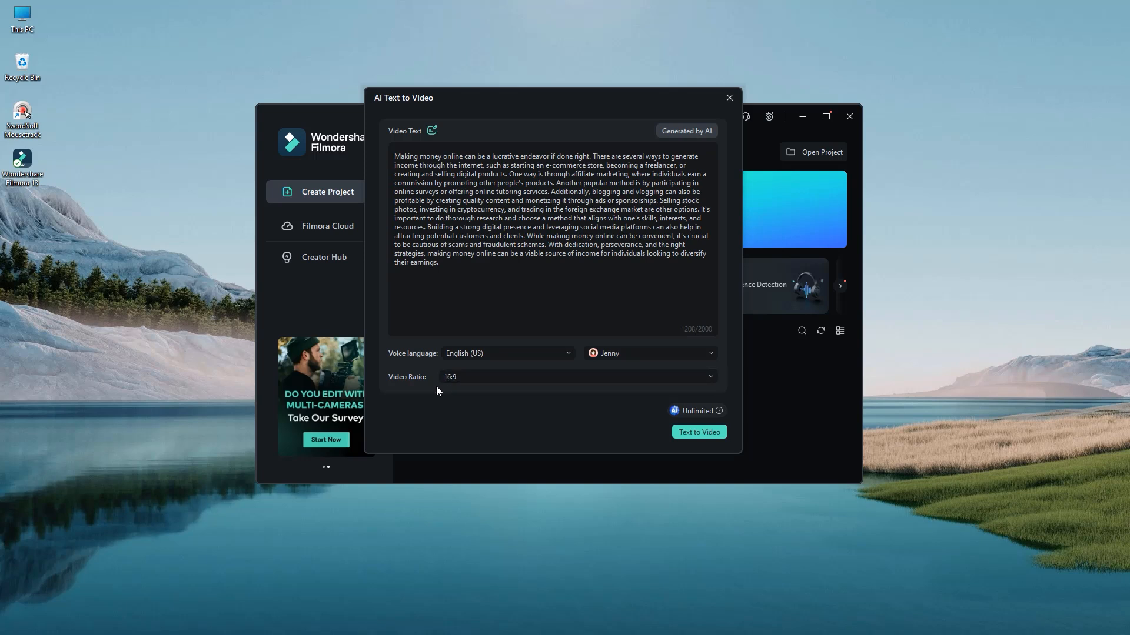
# Step: Set the video ratio to 9:16 and review the available voice languages and narrator voices, keeping English (US) and Jenny
pyautogui.click(467, 380)
pyautogui.click(468, 414)
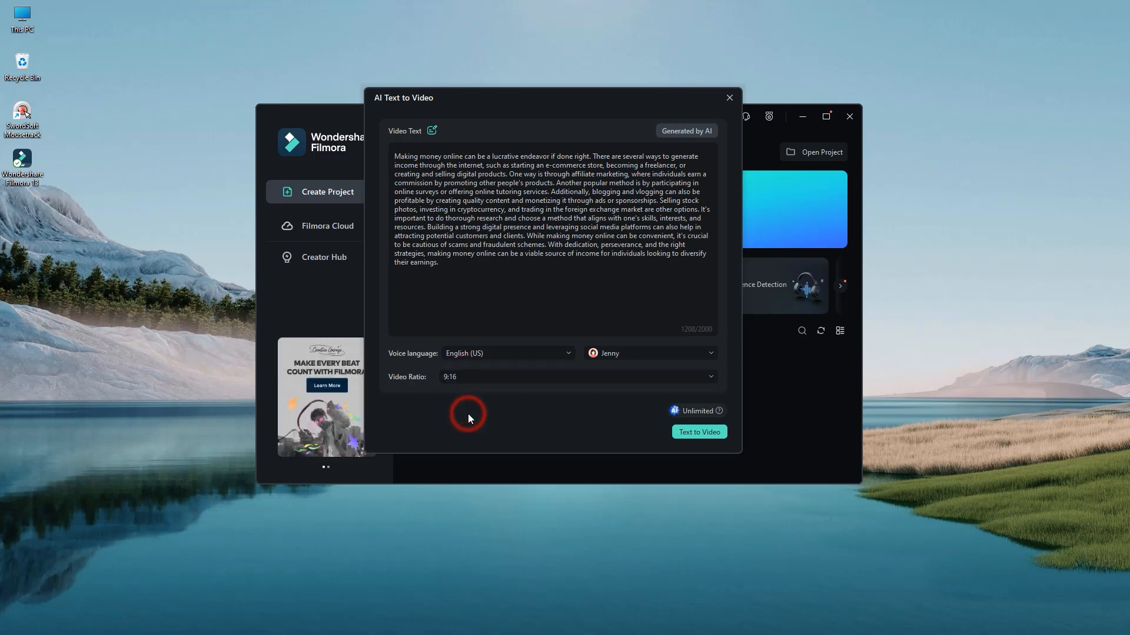
pyautogui.click(461, 359)
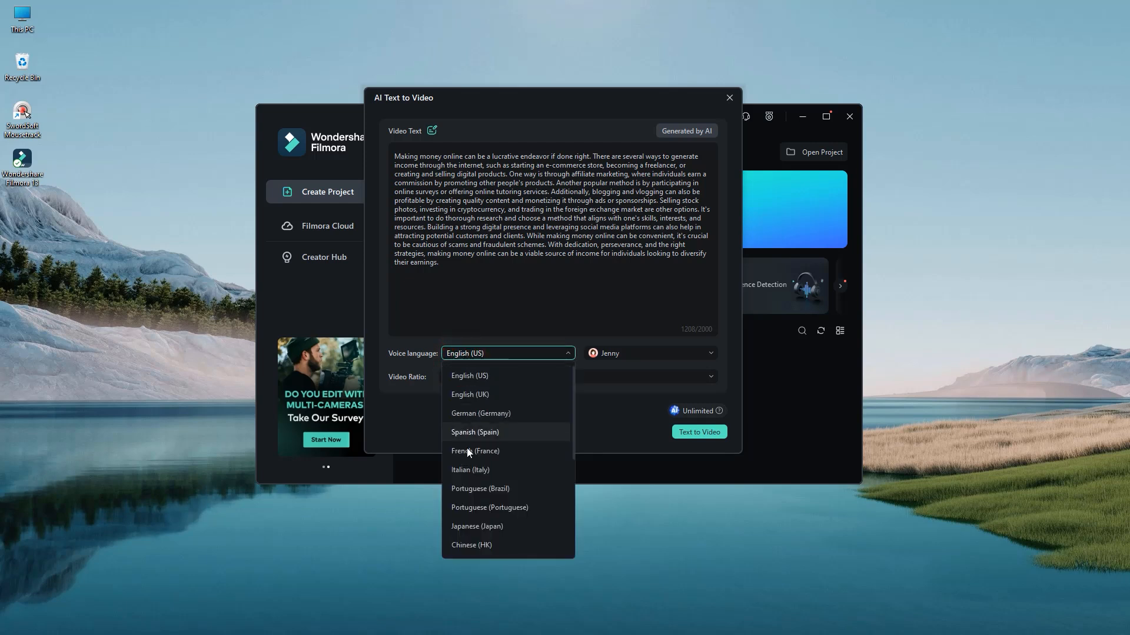
pyautogui.scroll(-3, 468, 465)
pyautogui.scroll(3, 474, 461)
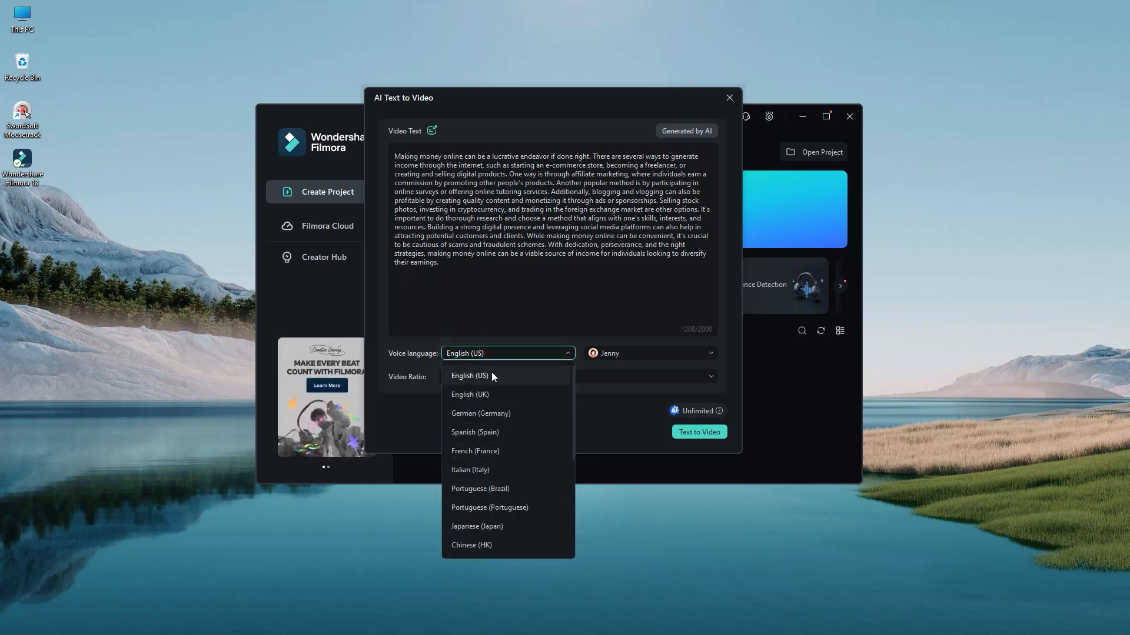
pyautogui.click(605, 304)
pyautogui.click(621, 357)
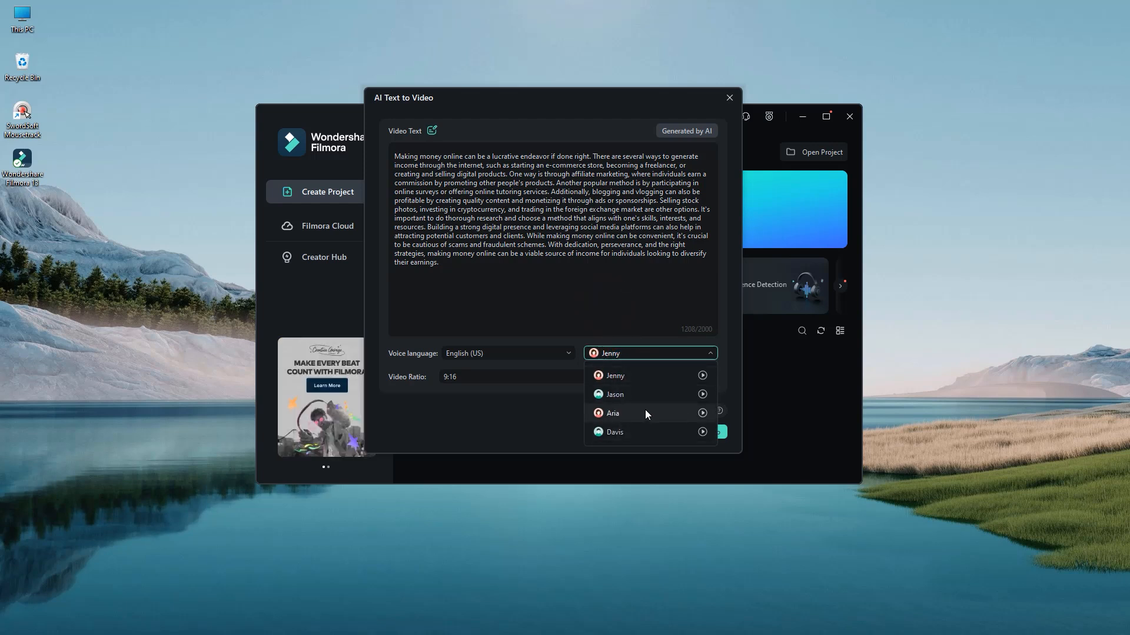
pyautogui.click(625, 318)
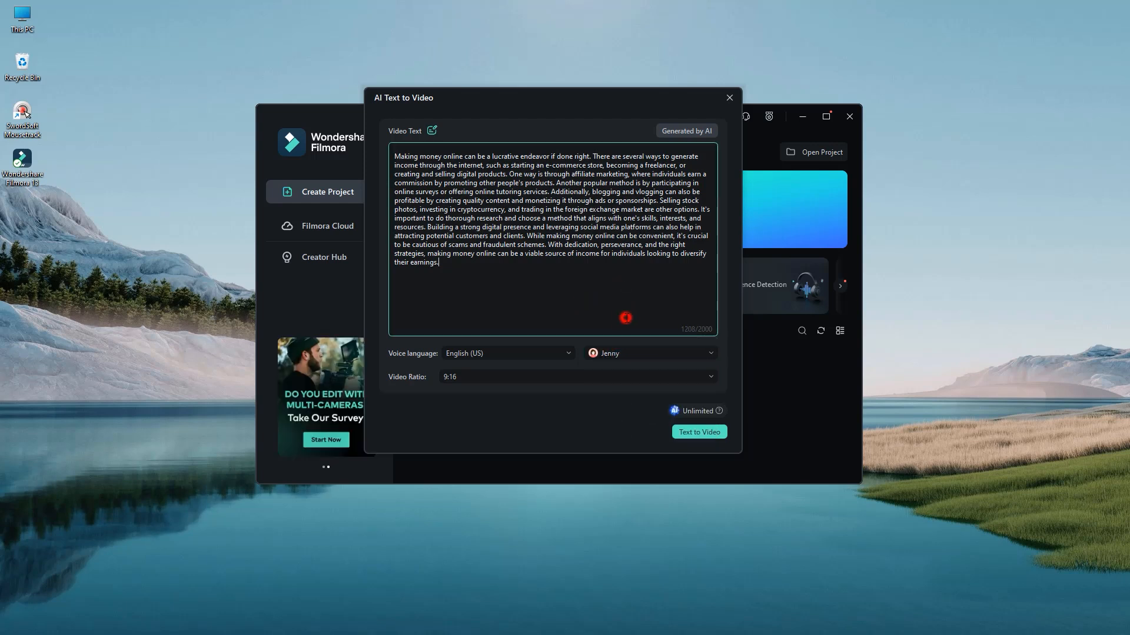
# Step: Generate the video from the text, dismiss the feedback prompt, and play the result
pyautogui.click(696, 435)
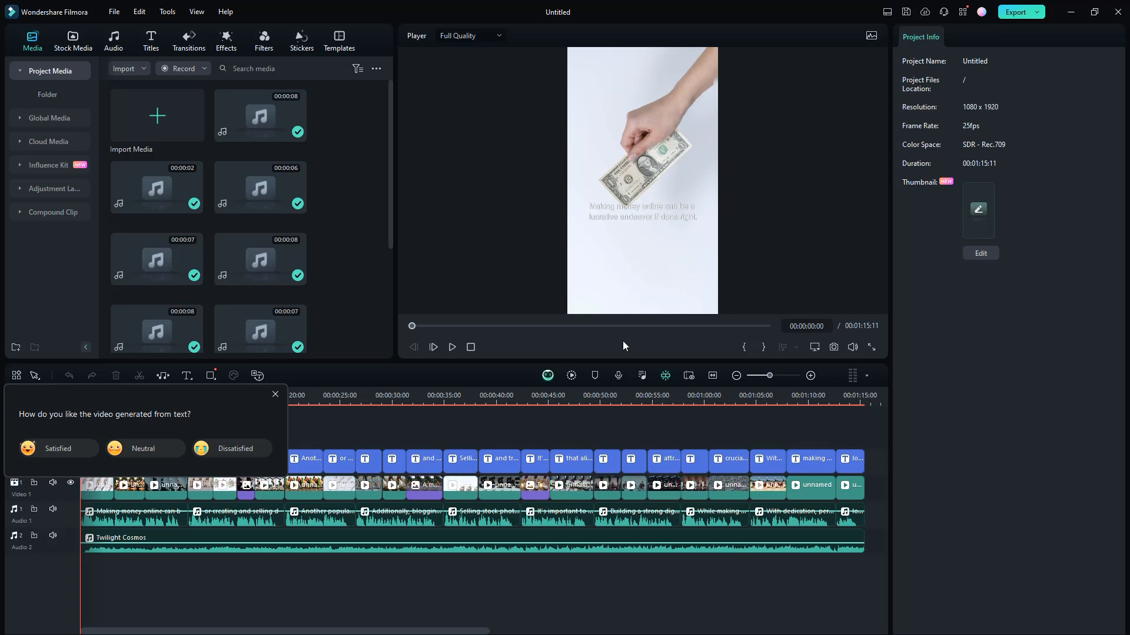
pyautogui.click(276, 393)
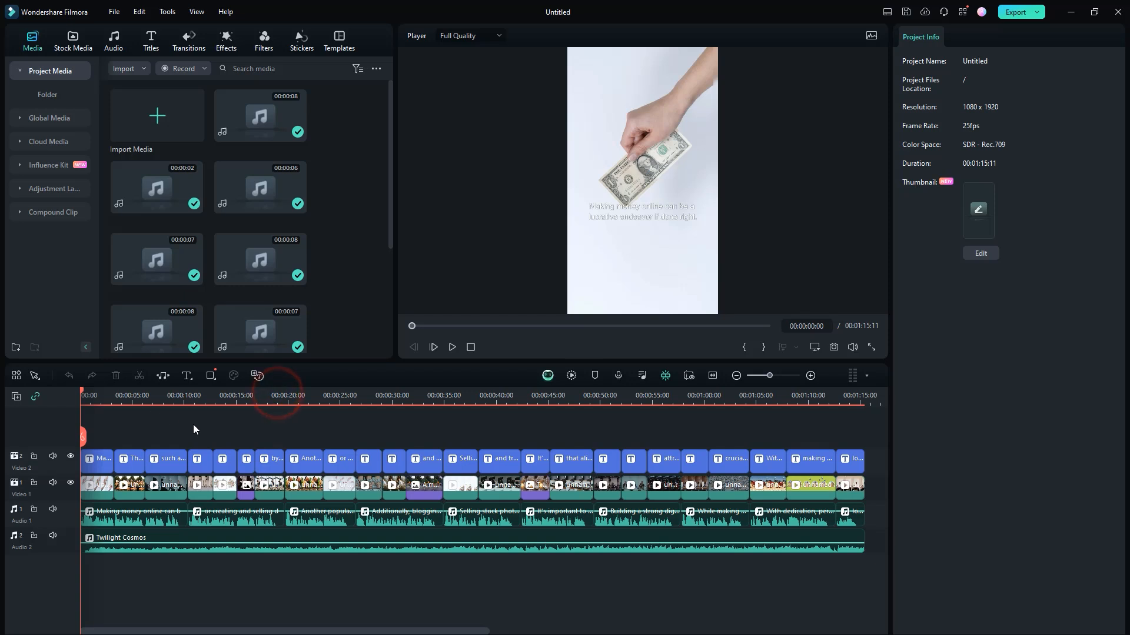
pyautogui.press('space')
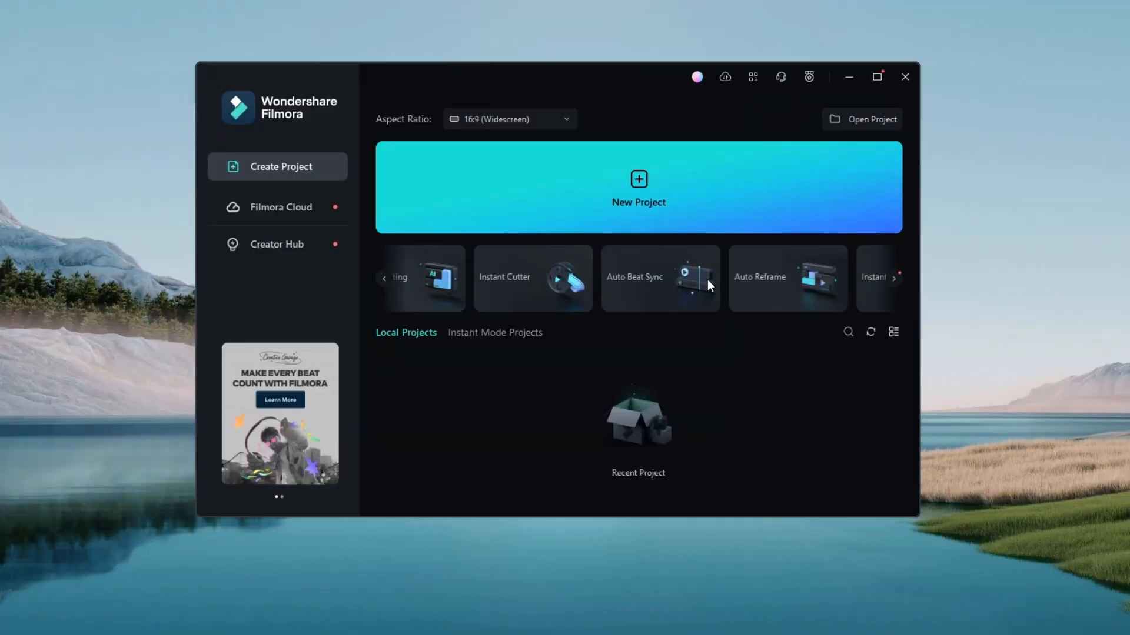
pyautogui.scroll(-2, 669, 282)
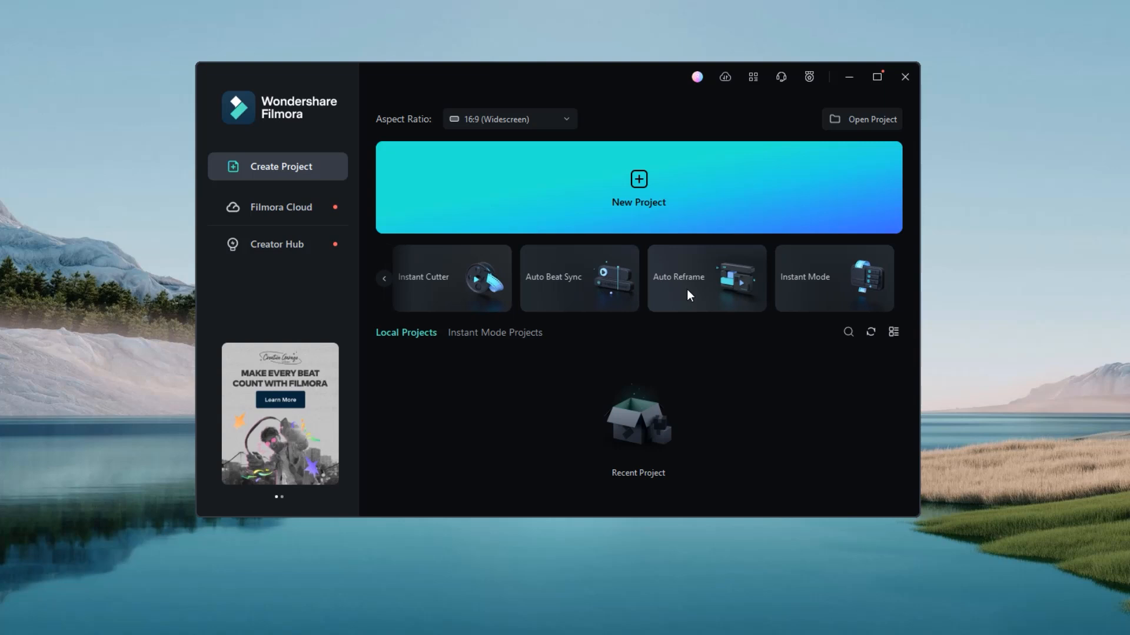
pyautogui.scroll(3, 695, 288)
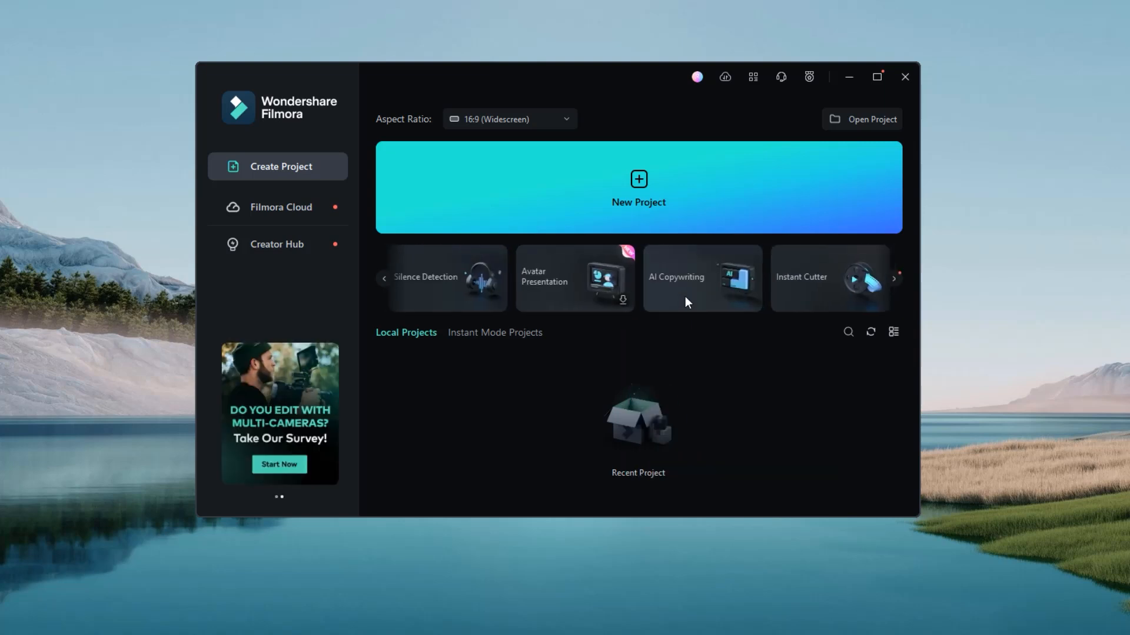